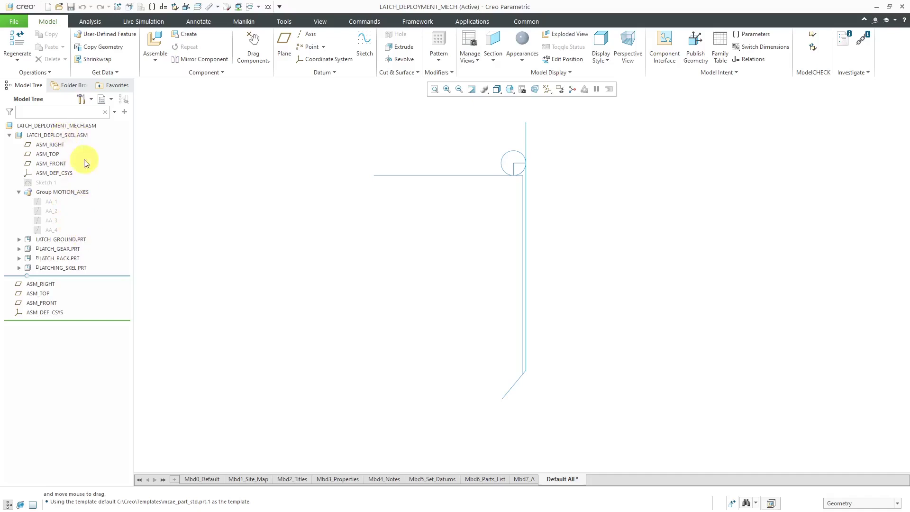
Examine the motion skeleton LATCH_DEPLOY_SKEL.ASM, its Sketch 1, and the ground, gear, rack and latching body skeletons.
left_click(74, 137)
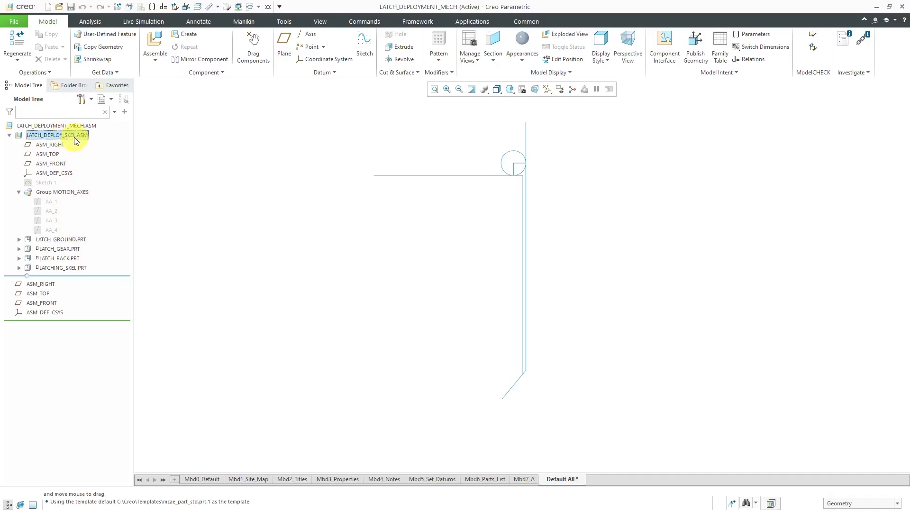
left_click(56, 184)
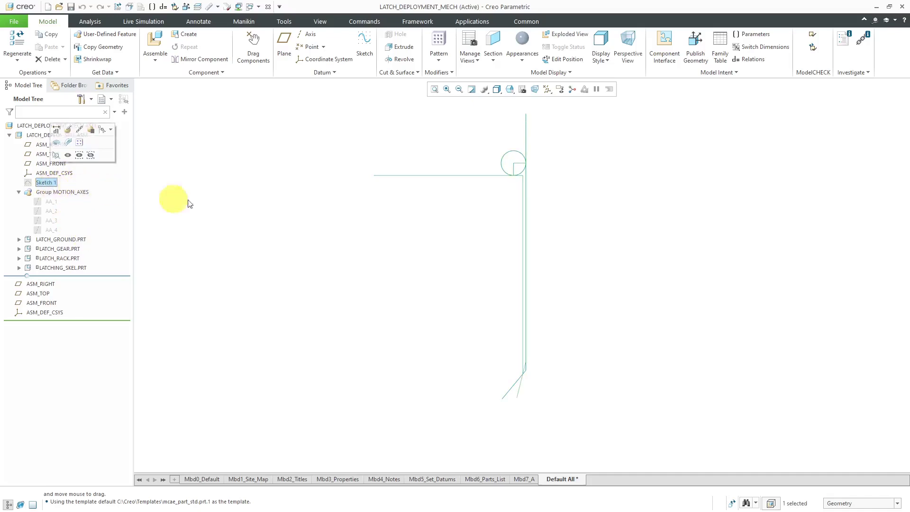
left_click(203, 199)
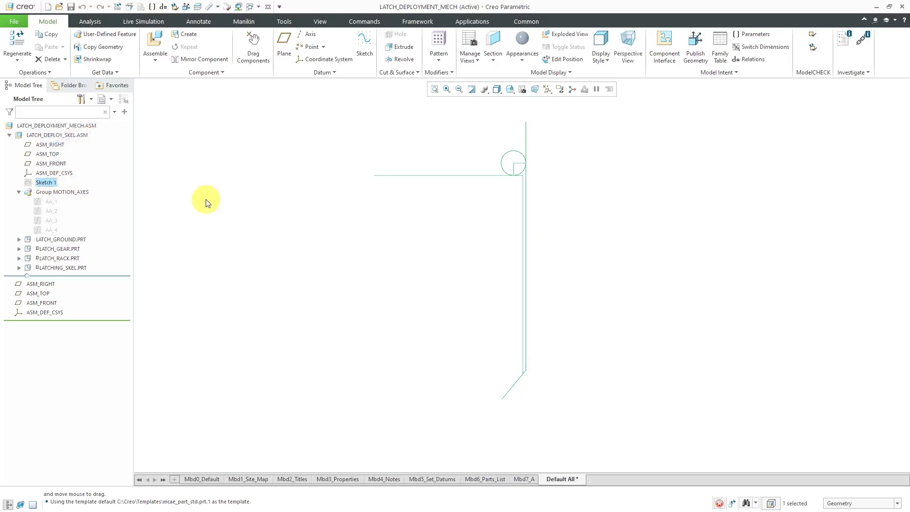
left_click(68, 240)
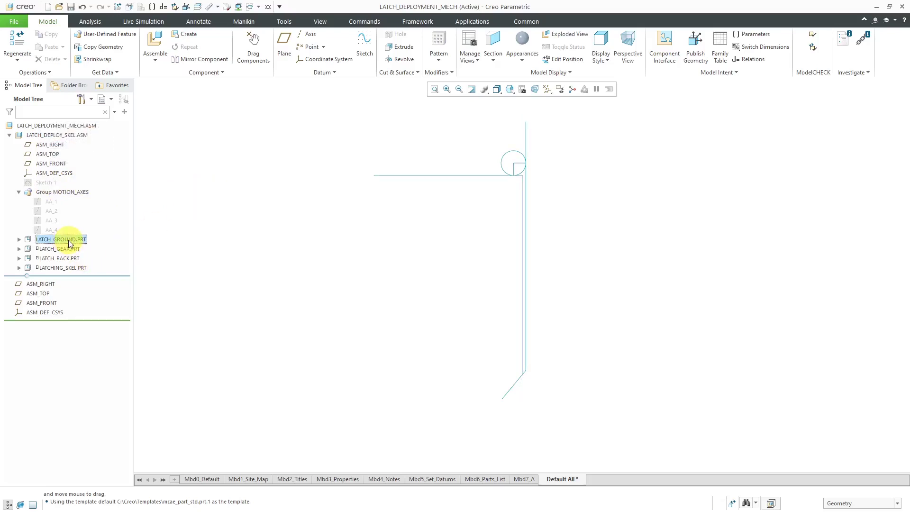
left_click(67, 249)
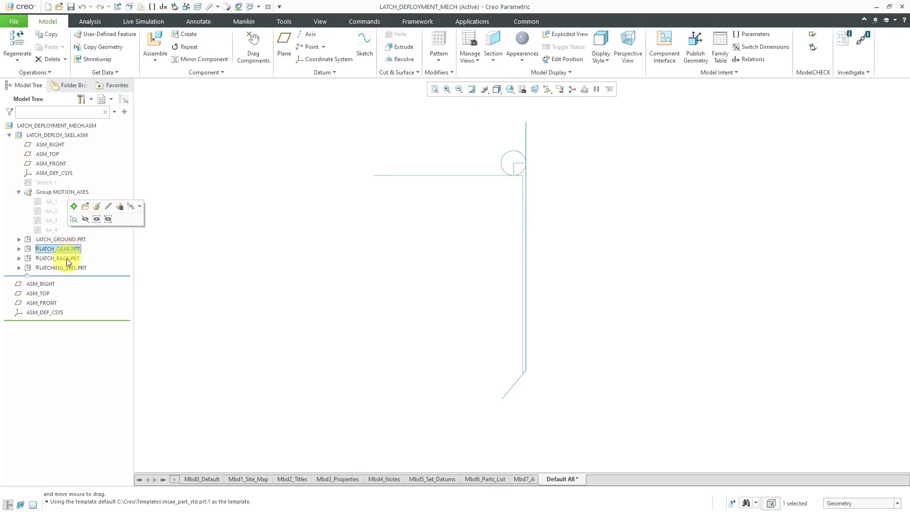
left_click(68, 258)
left_click(67, 268)
left_click(203, 278)
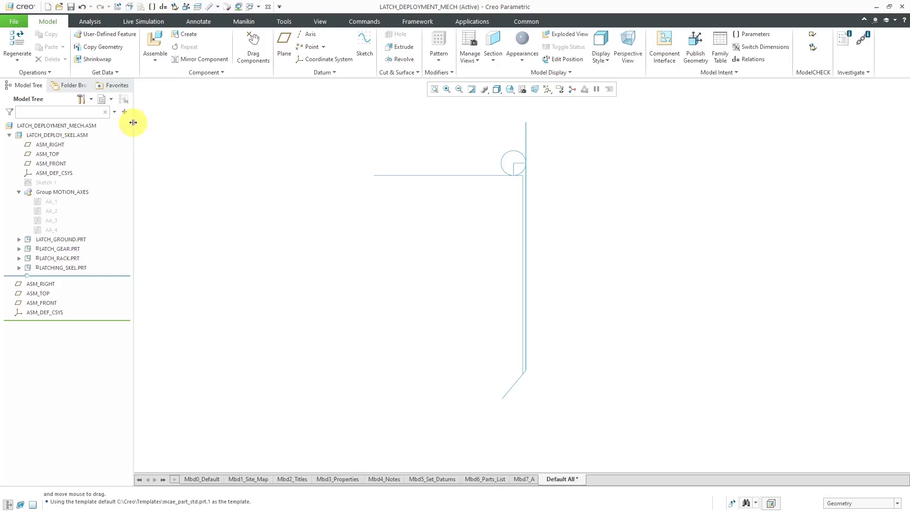
Create a solid part named deployment-ground, copied from mcae_part_std.prt and attached to the body skeleton LATCH_GROUND.PRT.
left_click(184, 34)
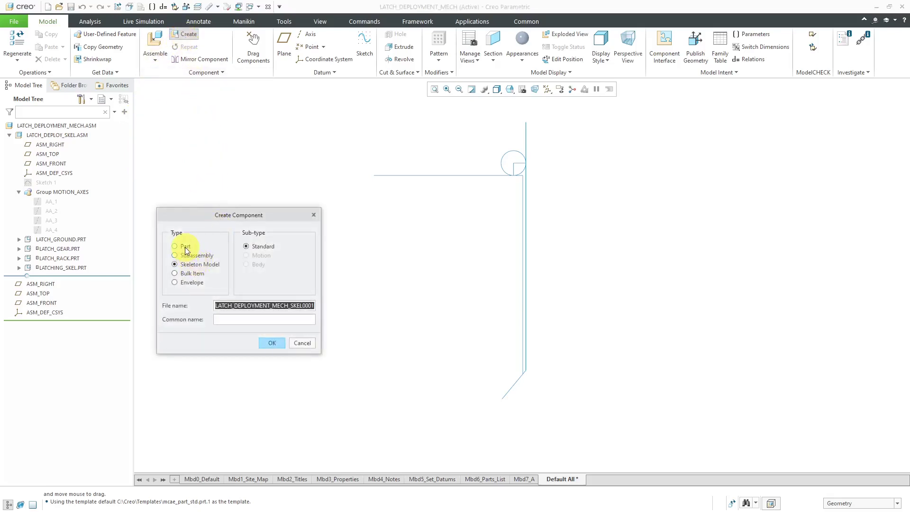
left_click(185, 247)
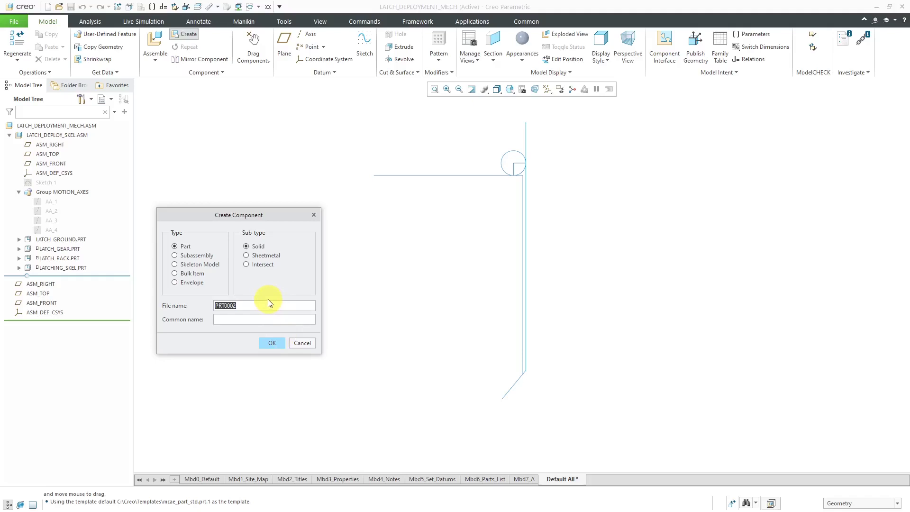
type("deployment-ground")
left_click(272, 342)
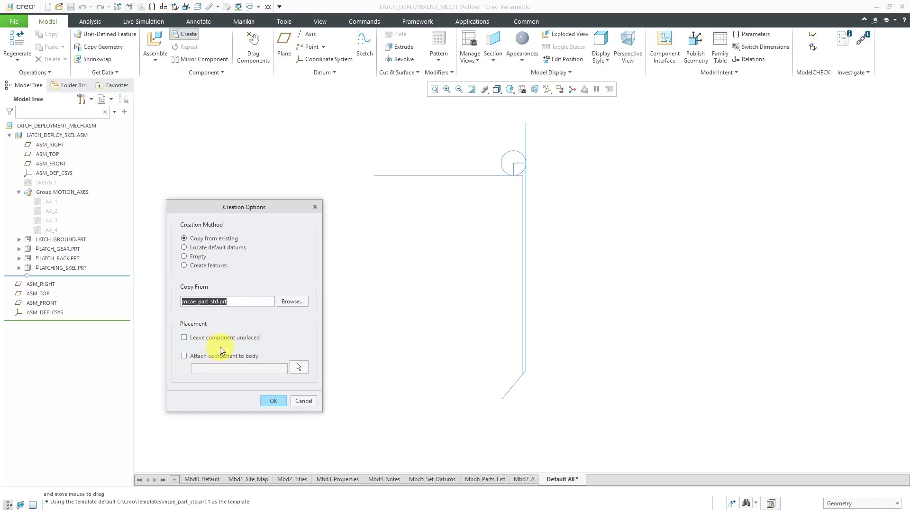
left_click(183, 356)
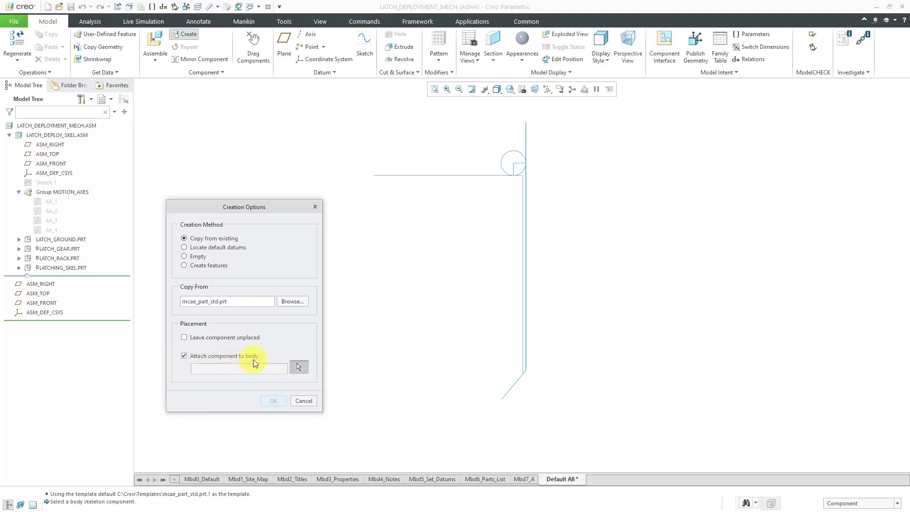
left_click(72, 240)
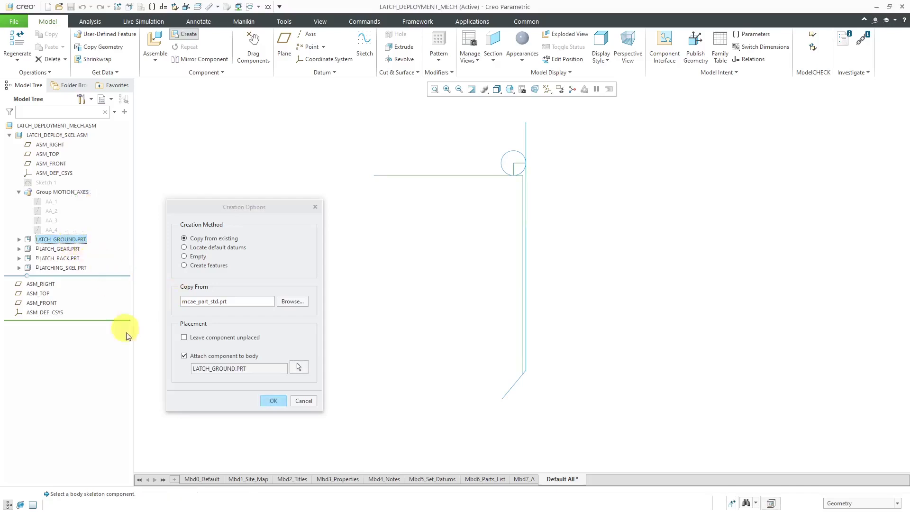
left_click(275, 401)
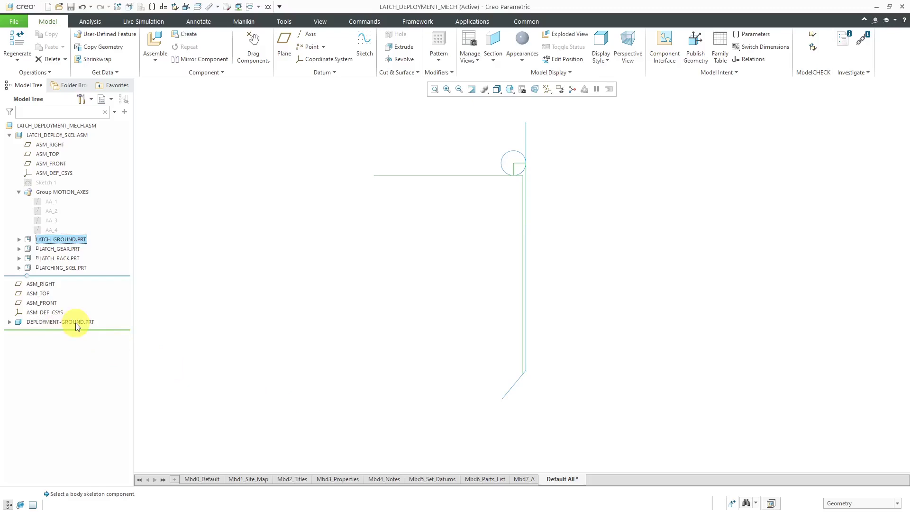
Open the DEPLOYMENT-GROUND.PRT component in its own window.
left_click(77, 323)
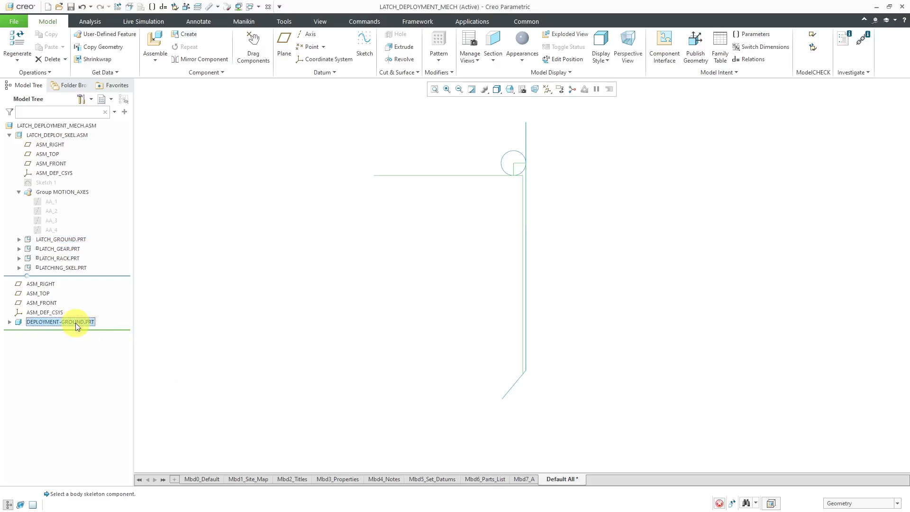
left_click(92, 280)
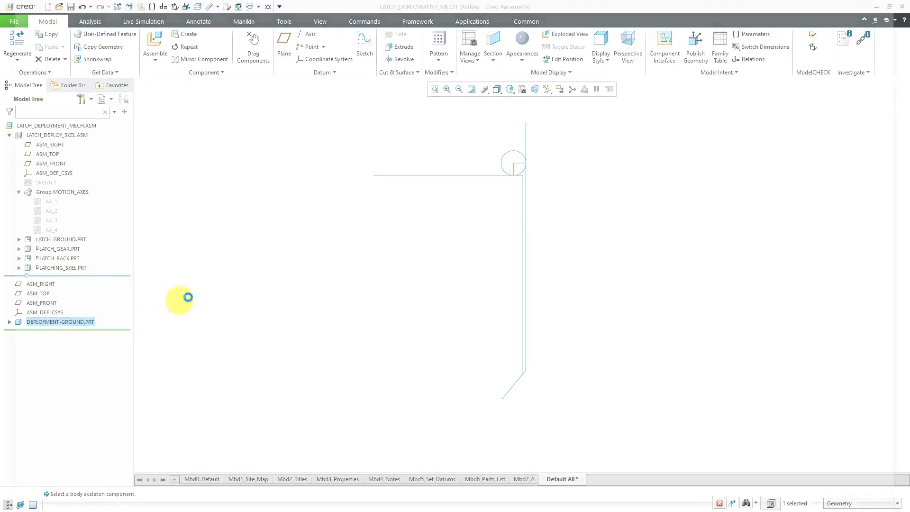
mouse_move(596, 201)
middle_mouse_down()
mouse_move(583, 219)
mouse_move(593, 216)
middle_mouse_up()
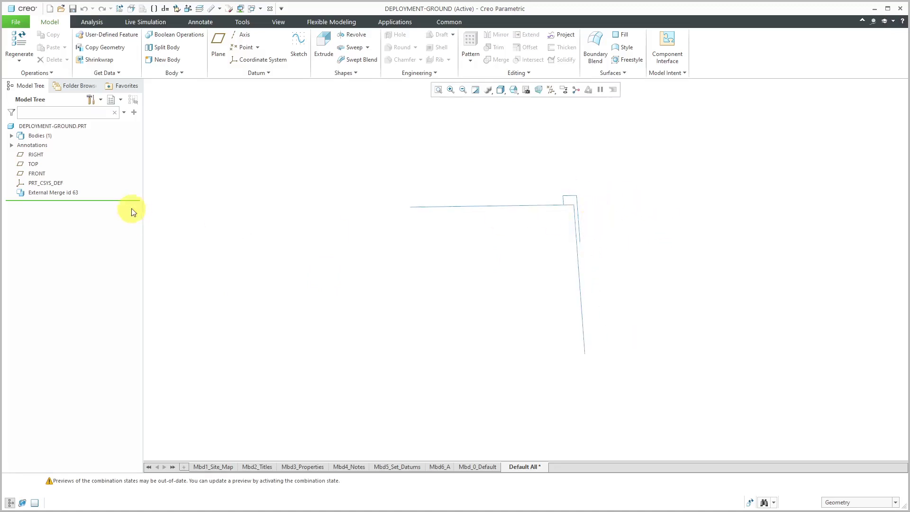
Inspect the part's external merge feature and review its model properties, such as material and units.
left_click(66, 194)
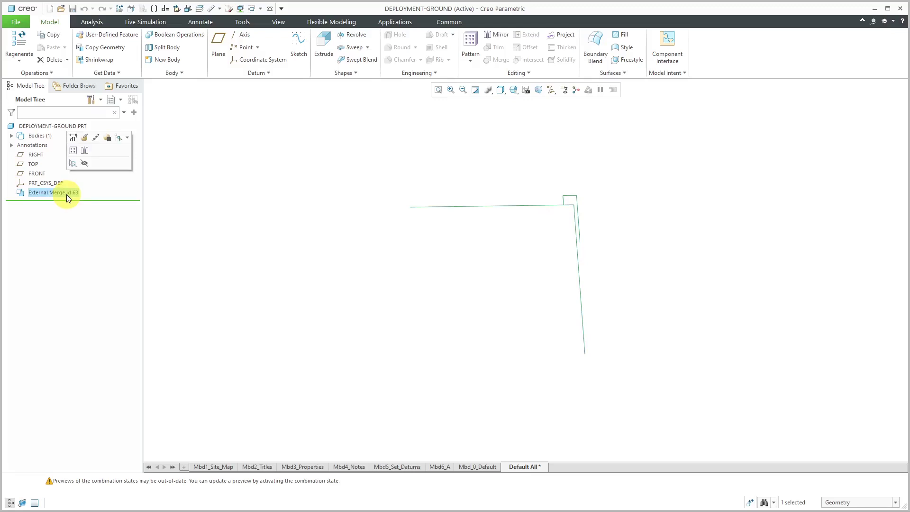
left_click(377, 228)
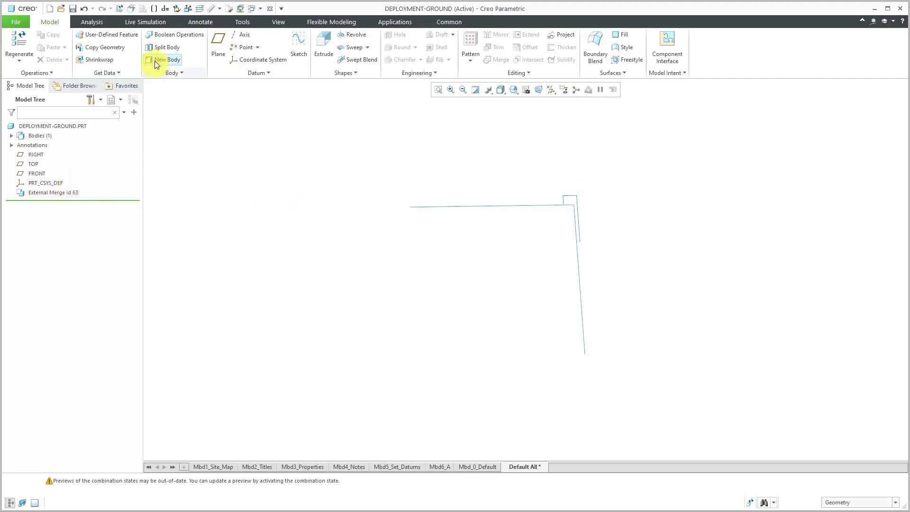
left_click(131, 9)
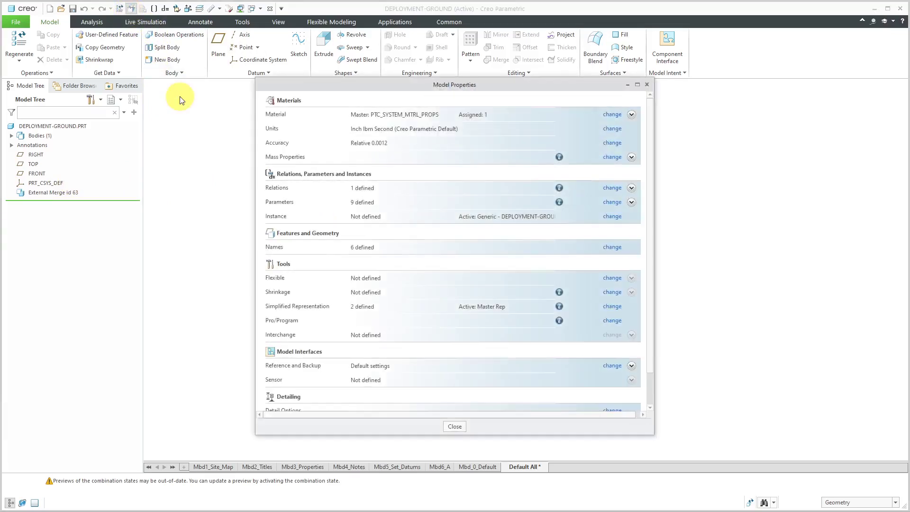
left_click(452, 427)
Sketch on the FRONT plane by projecting the long horizontal skeleton line and the long vertical line that meets its end.
left_click(36, 173)
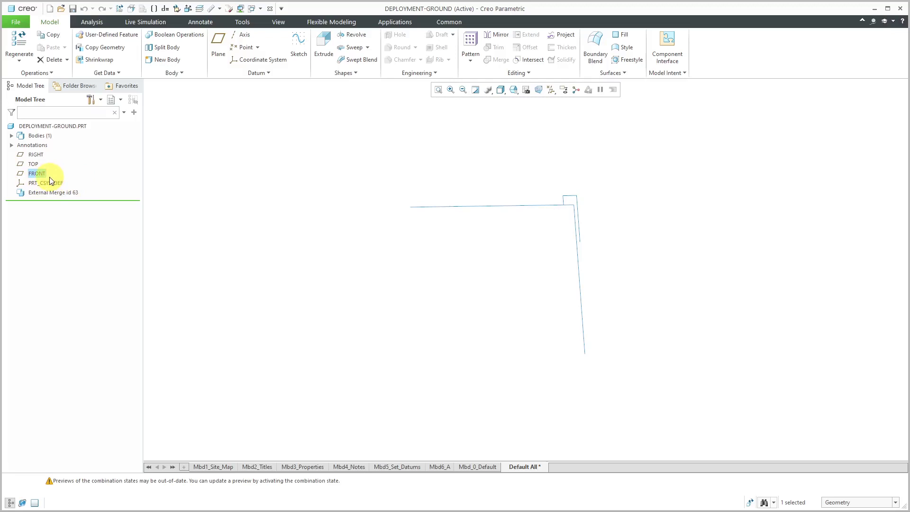
left_click(299, 47)
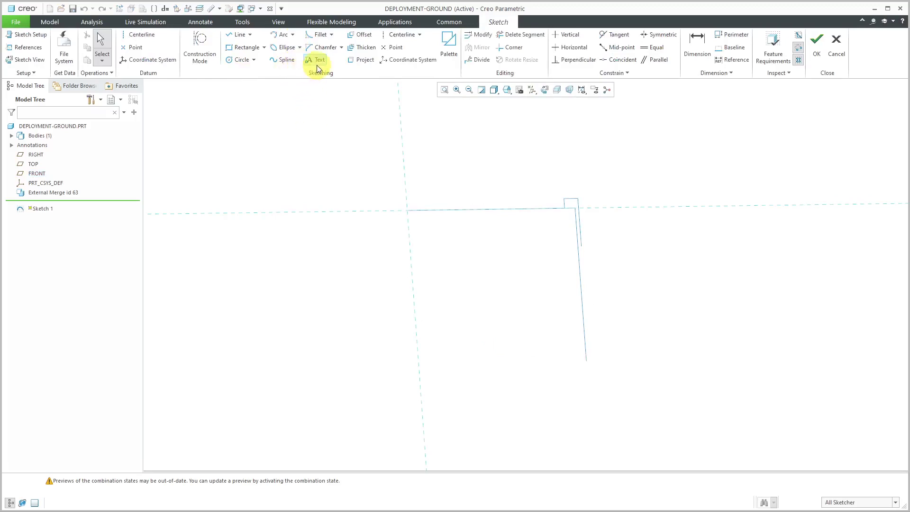
left_click(362, 60)
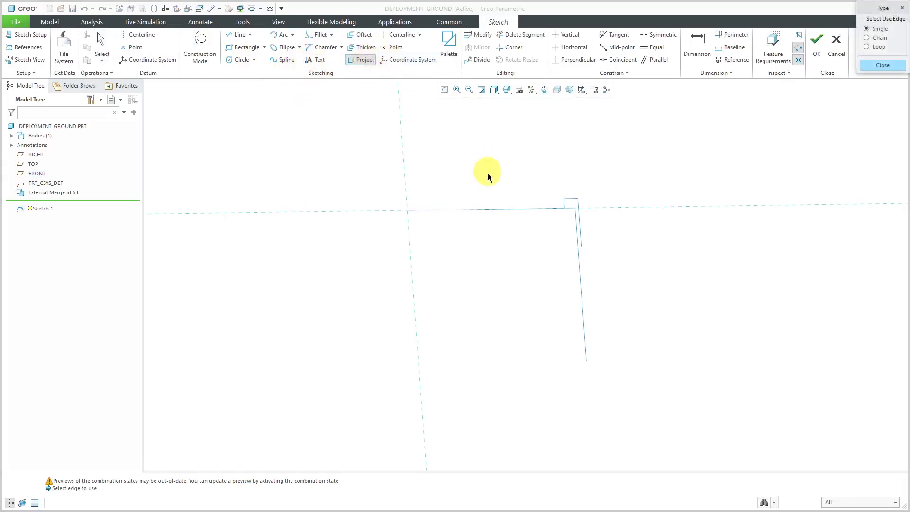
left_click(491, 209)
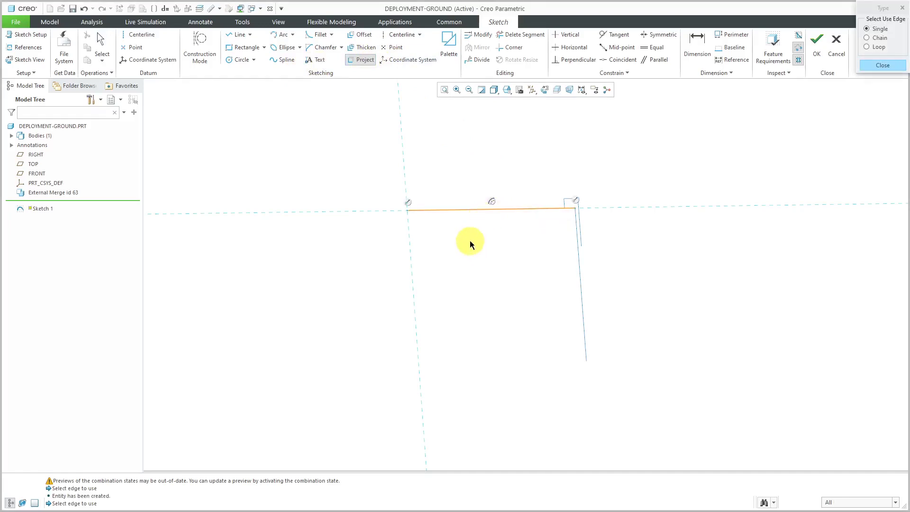
left_click(581, 284)
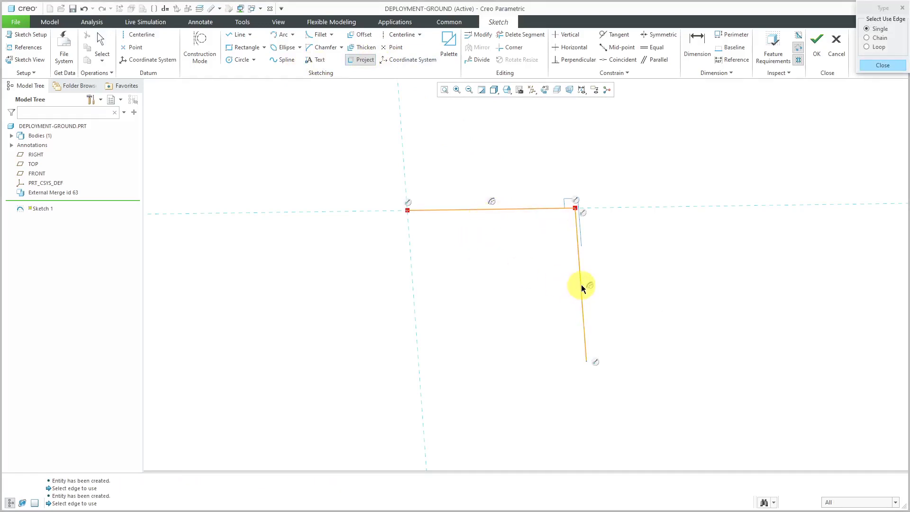
left_click(882, 65)
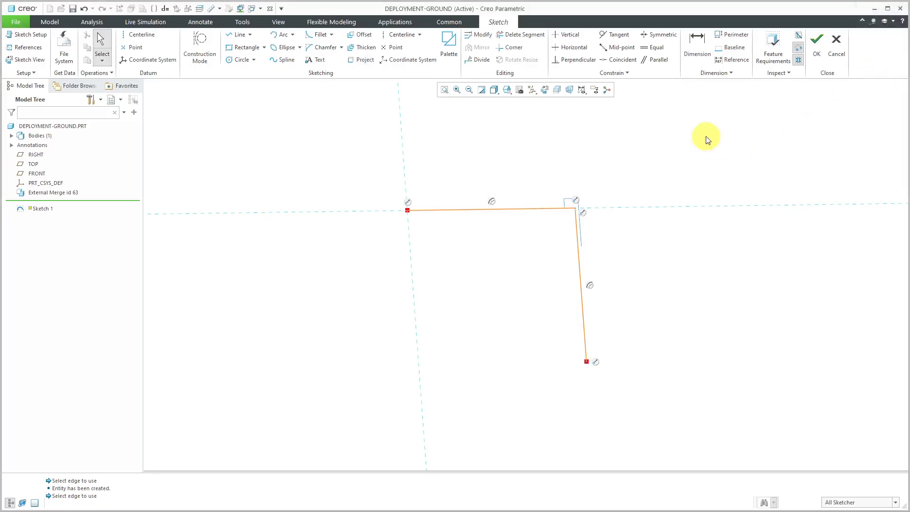
left_click(817, 47)
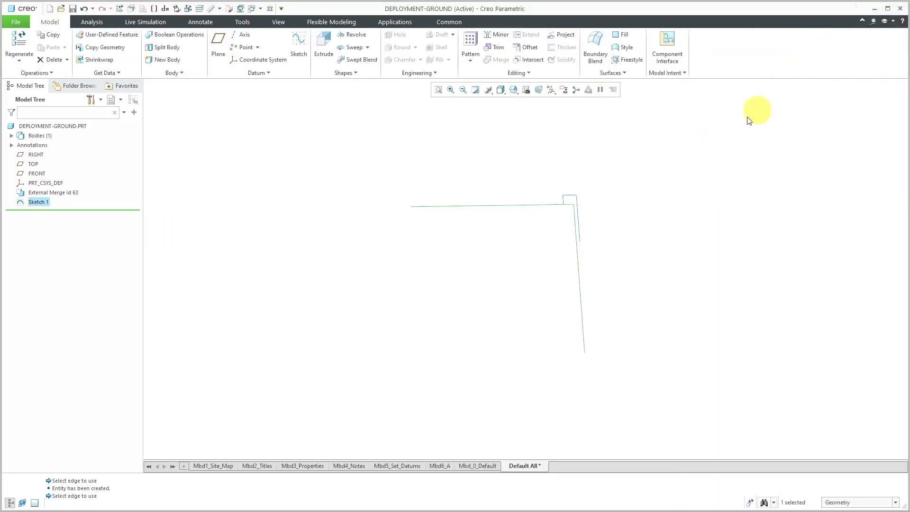
Extrude the L-shaped sketch symmetrically about its sketching plane with a total depth of 0.5.
left_click(329, 48)
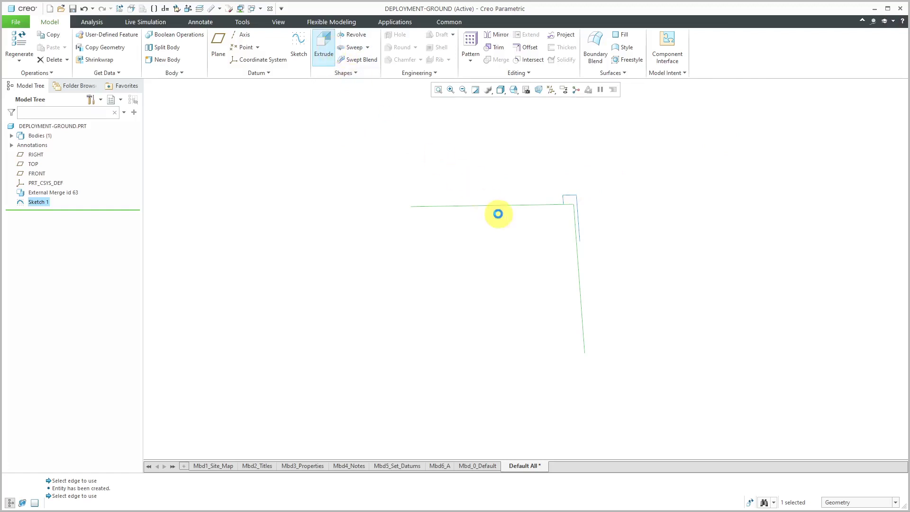
middle_click_drag(543, 198, 508, 213)
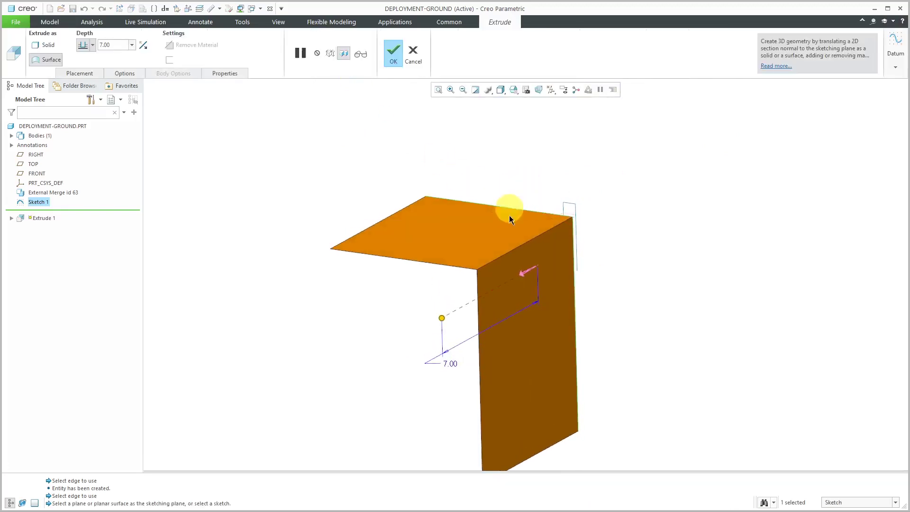
right_click(443, 323)
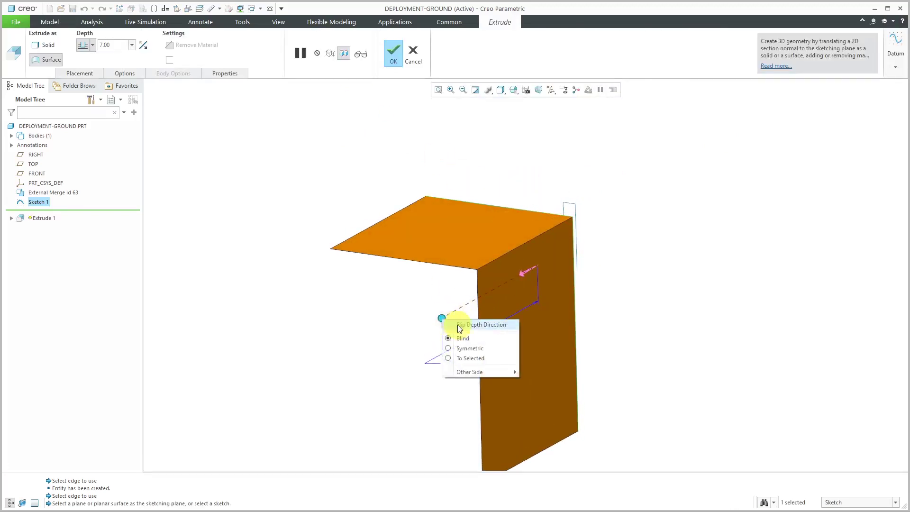
left_click(477, 346)
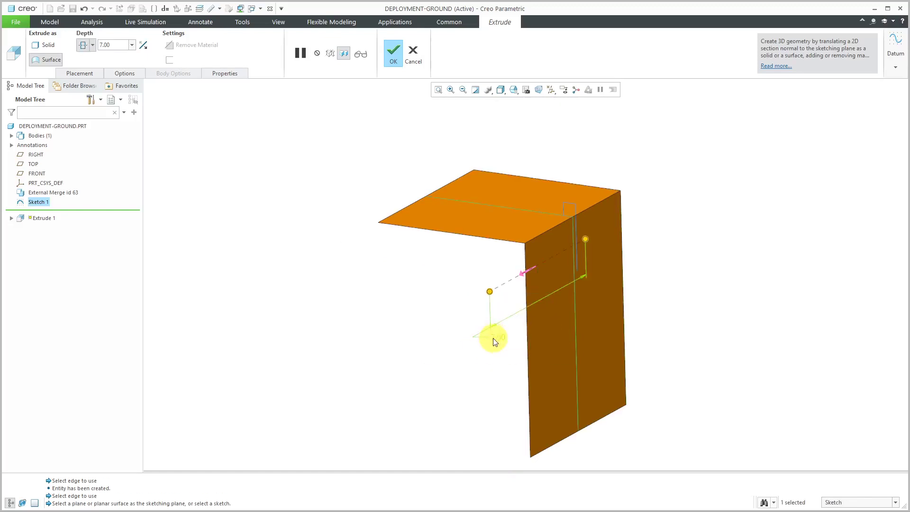
double_click(497, 337)
type("0.5")
left_click(410, 278)
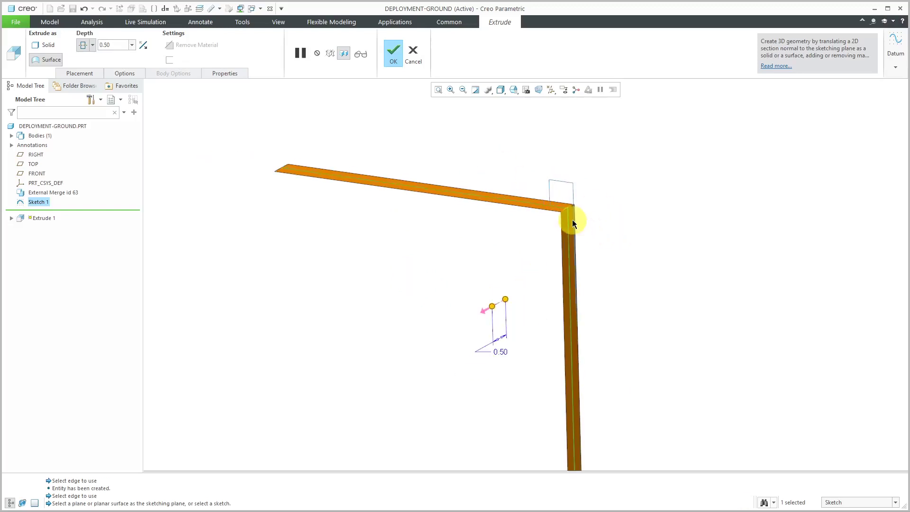
scroll(572, 220, "up", 2)
scroll(309, 132, "down", 2)
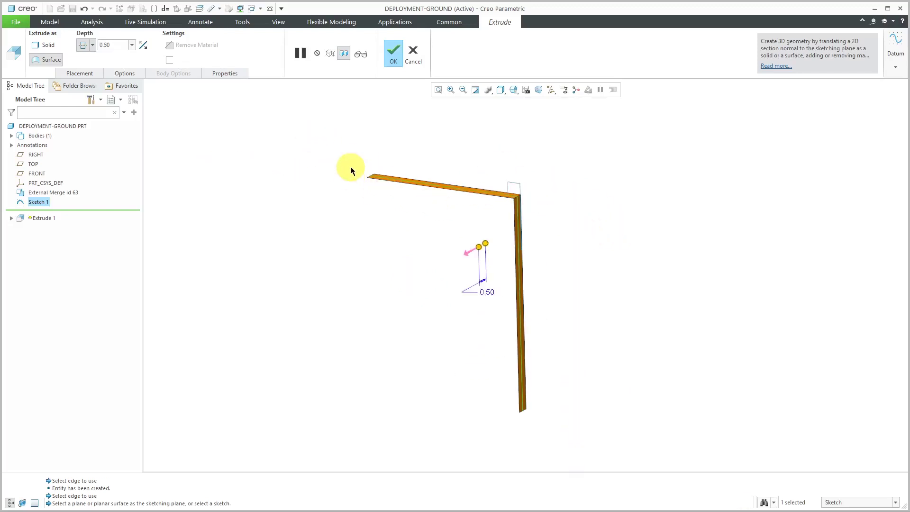
Make the extrusion a solid with a wall thickness of 0.125 and complete the feature.
left_click(49, 46)
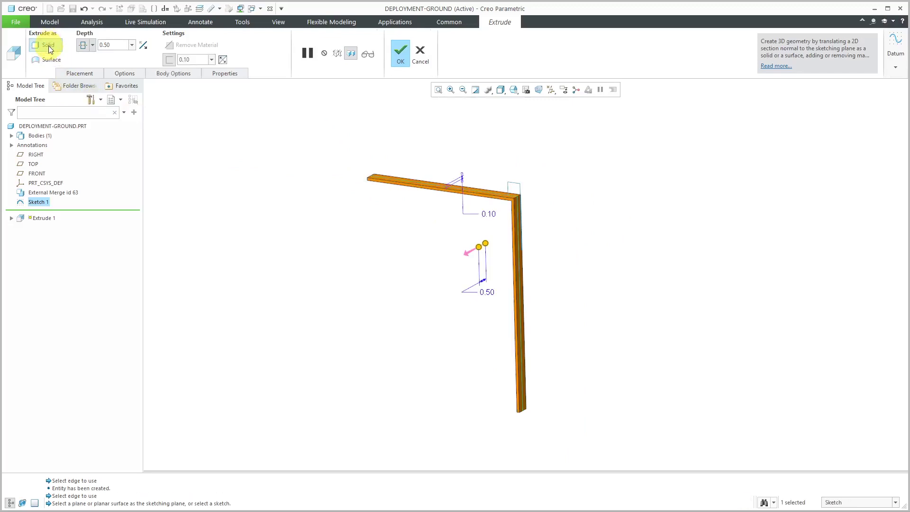
double_click(487, 211)
type("0.125")
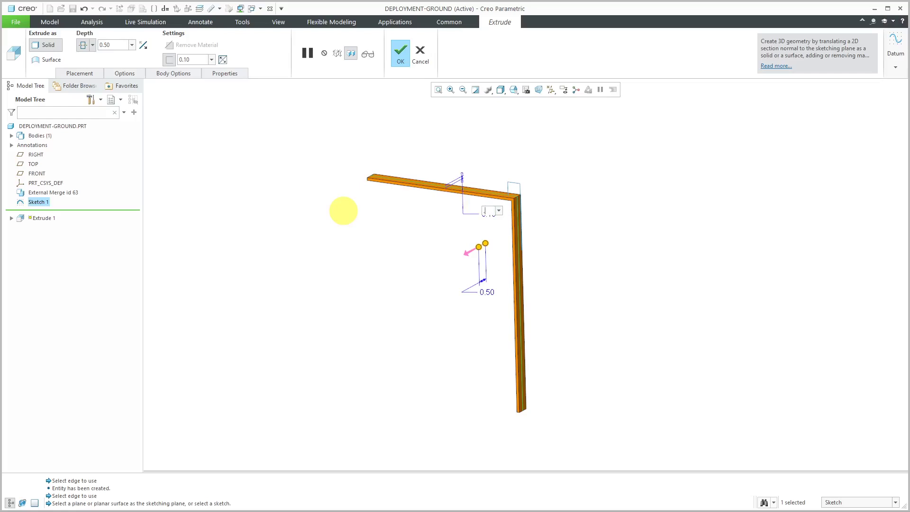
key("Return")
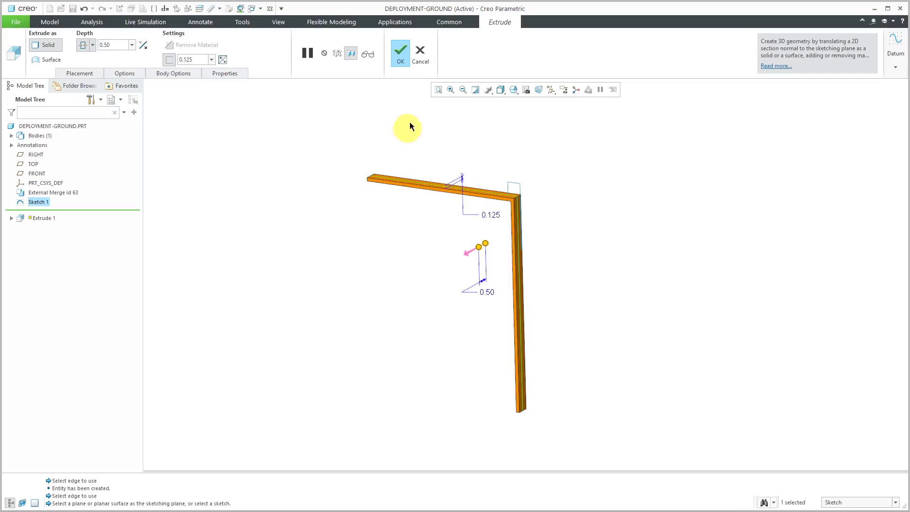
left_click(401, 62)
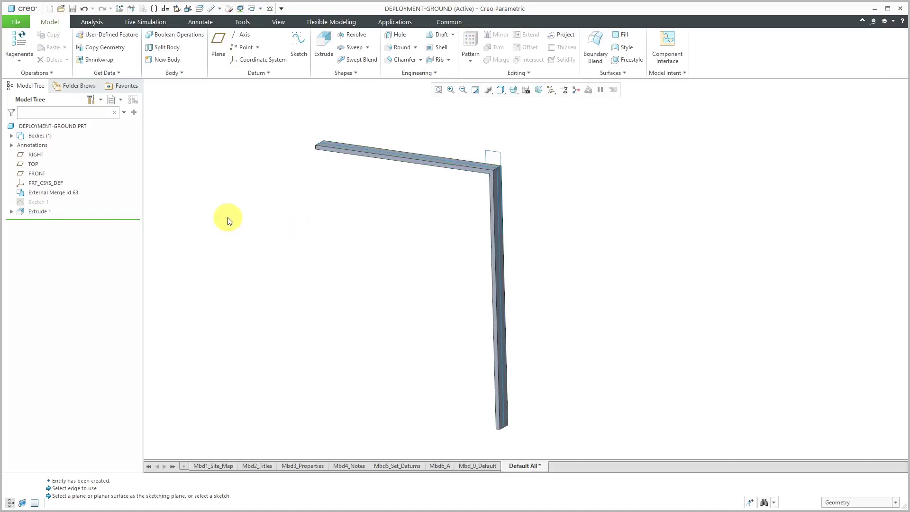
Hide the external merge feature and apply a light orange appearance to the whole DEPLOYMENT-GROUND part.
left_click(64, 194)
left_click(81, 164)
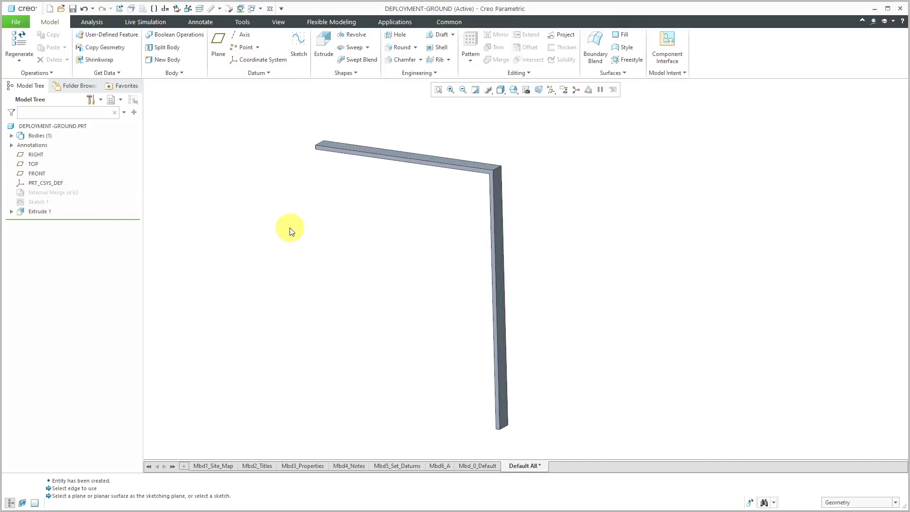
left_click(285, 24)
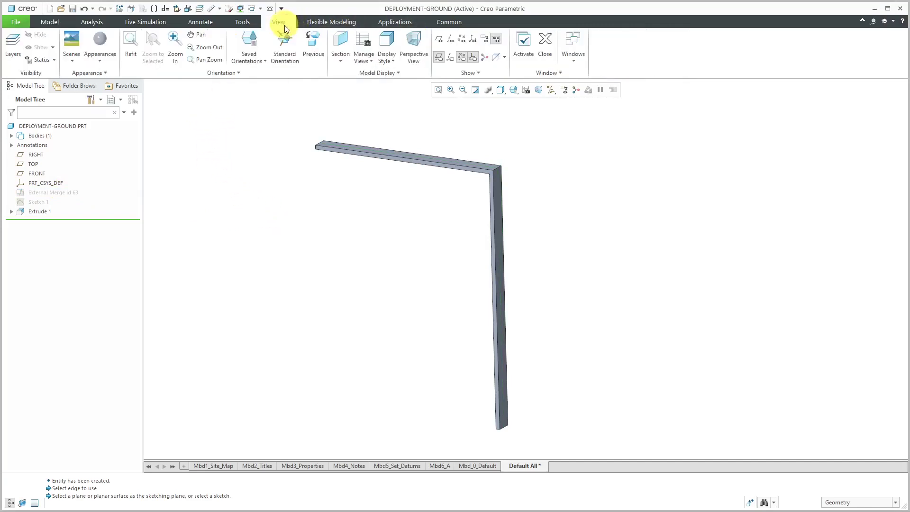
left_click(102, 60)
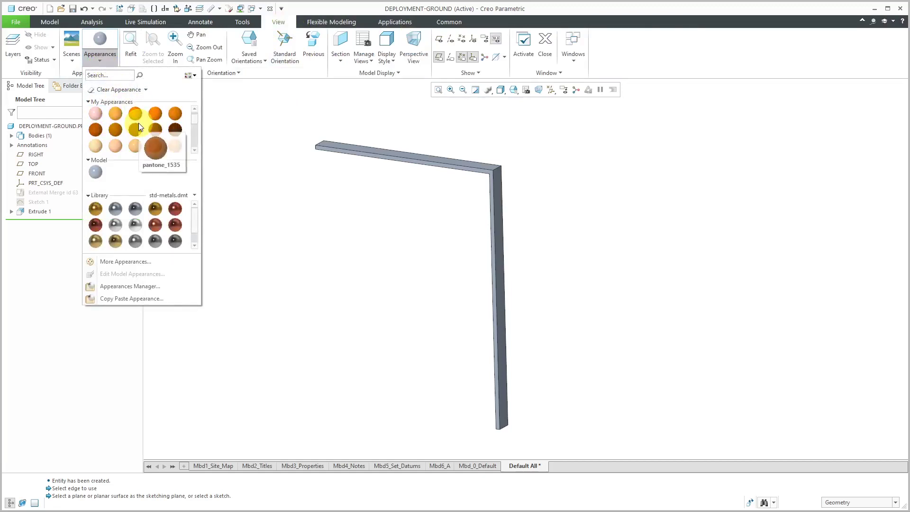
left_click(116, 114)
left_click(59, 127)
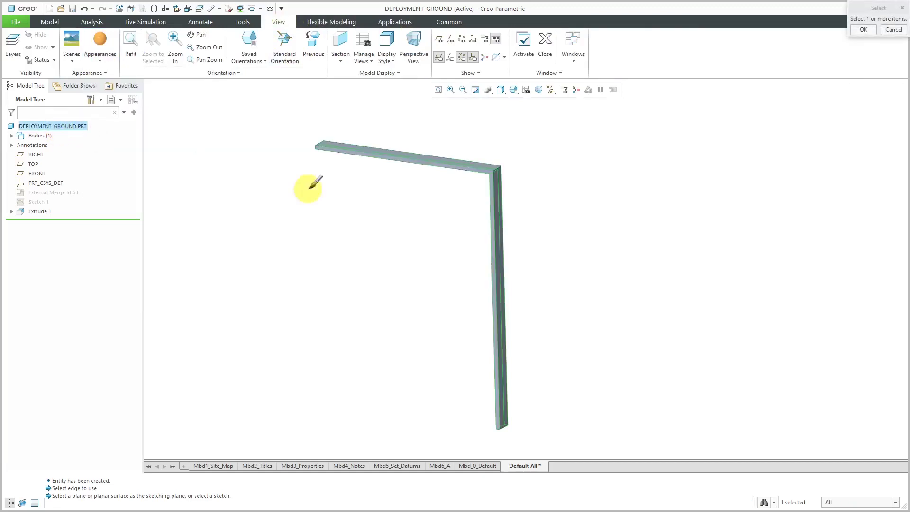
middle_click(306, 194)
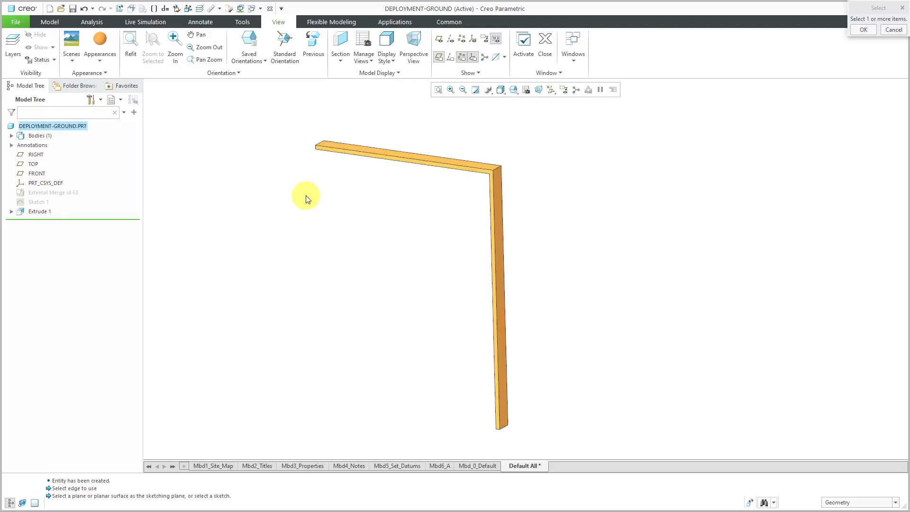
Return to the assembly and create a solid part named deployment-gear, copied from mcae_part_std.prt and attached to the LATCH_GEAR.PRT body.
left_click(545, 47)
middle_click_drag(482, 164, 463, 180)
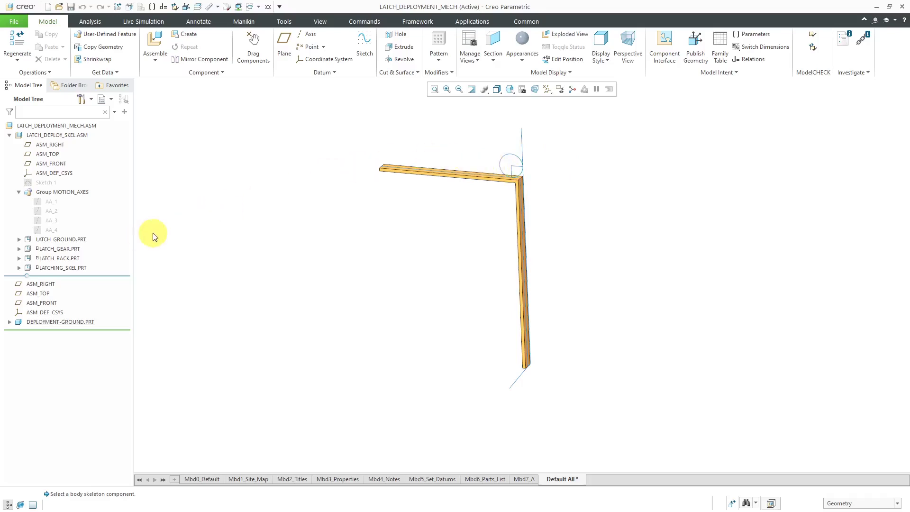
left_click(190, 34)
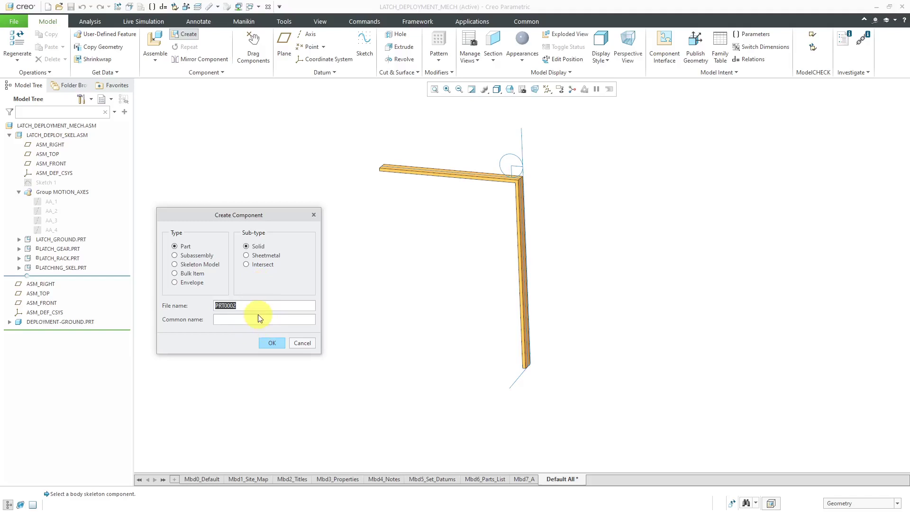
type("deployment")
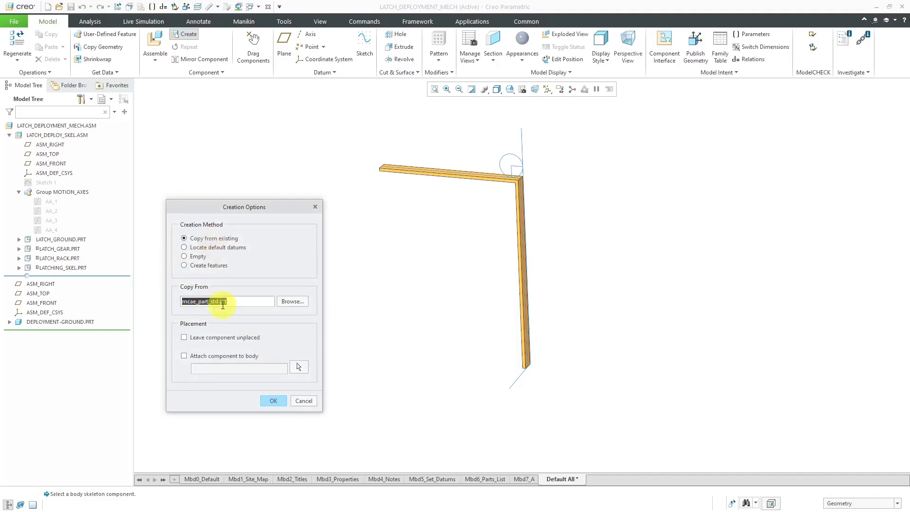
left_click(184, 355)
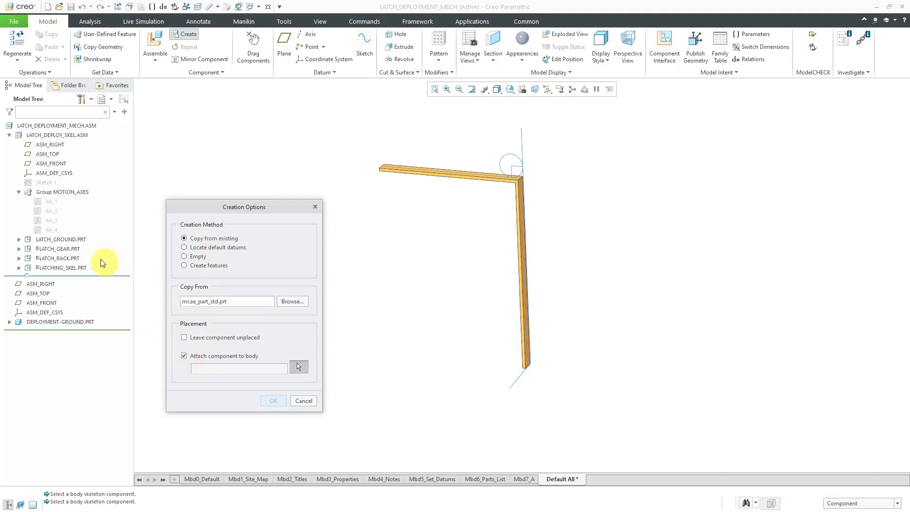
left_click(60, 249)
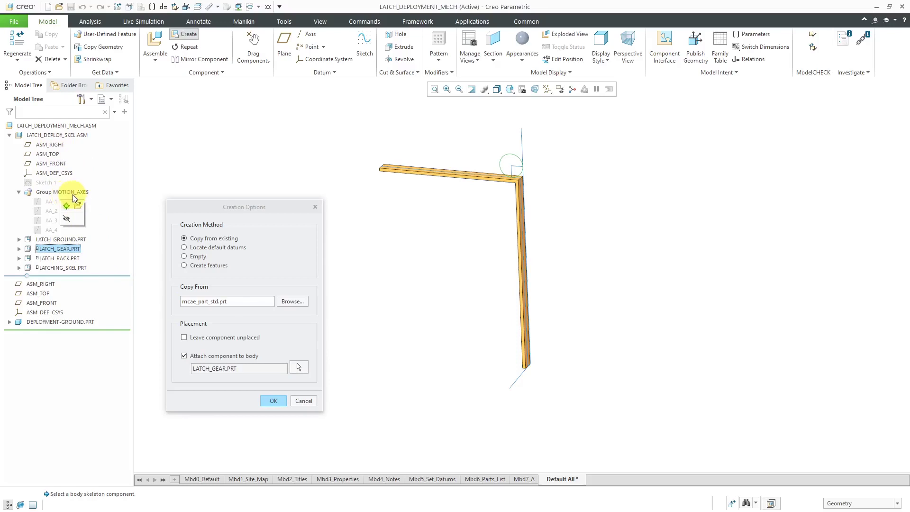
left_click(272, 402)
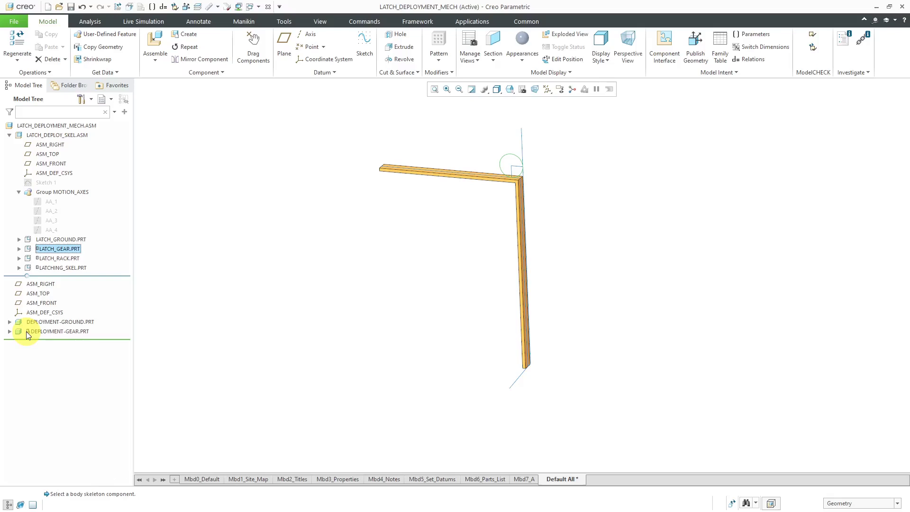
Open the DEPLOYMENT-GEAR part on its own and create a sketch by projecting both halves of the skeleton circle.
left_click(55, 331)
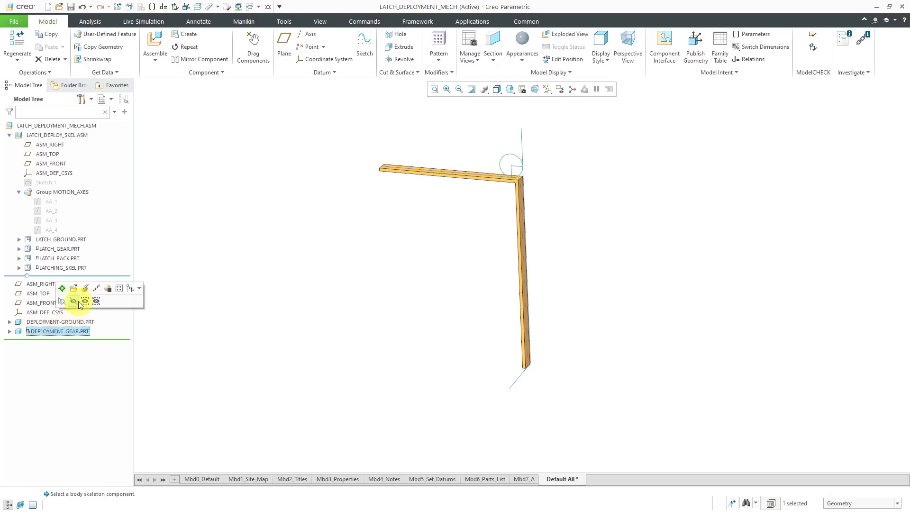
left_click(75, 289)
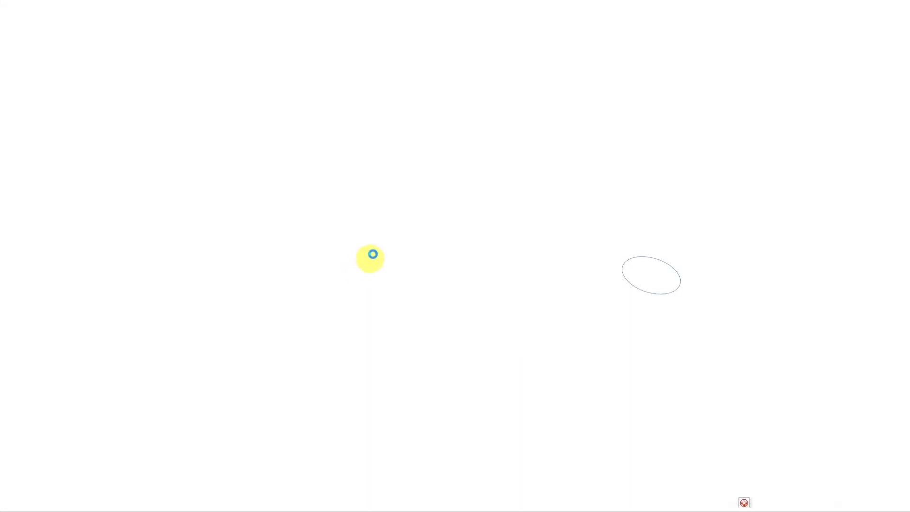
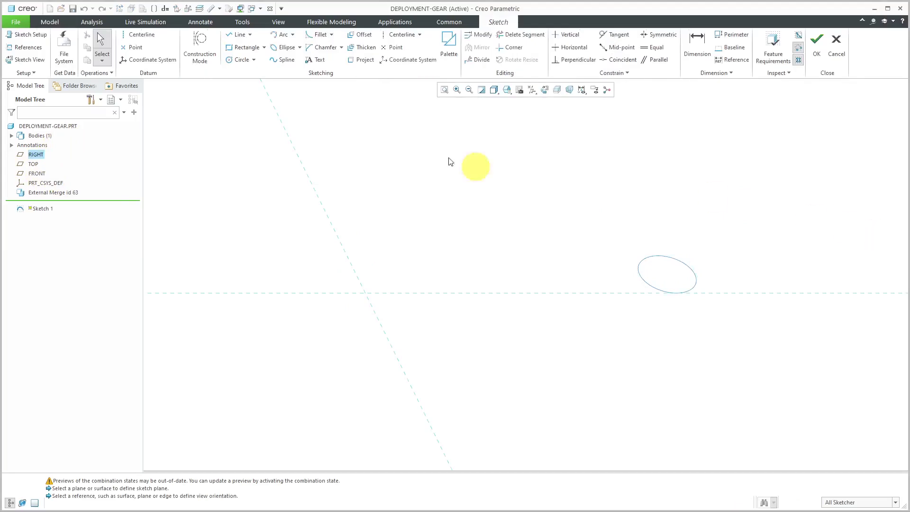
left_click(361, 60)
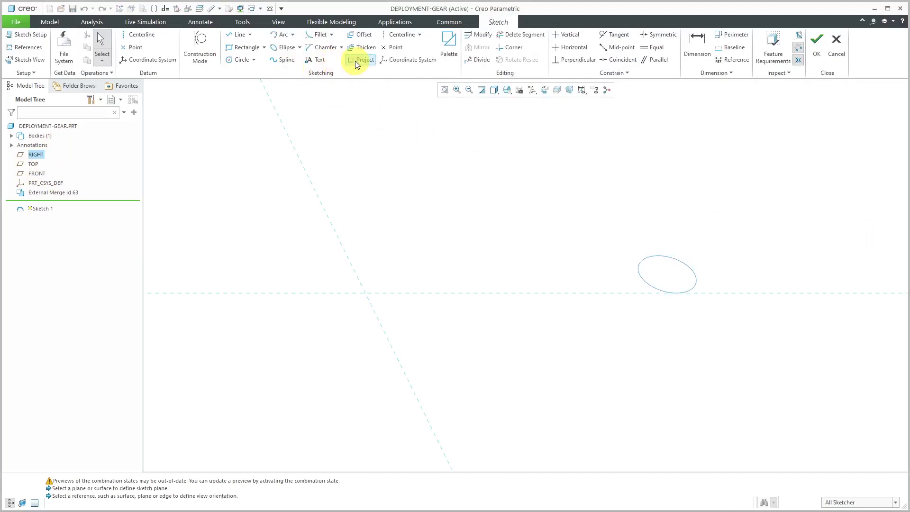
left_click(652, 257)
left_click(695, 283)
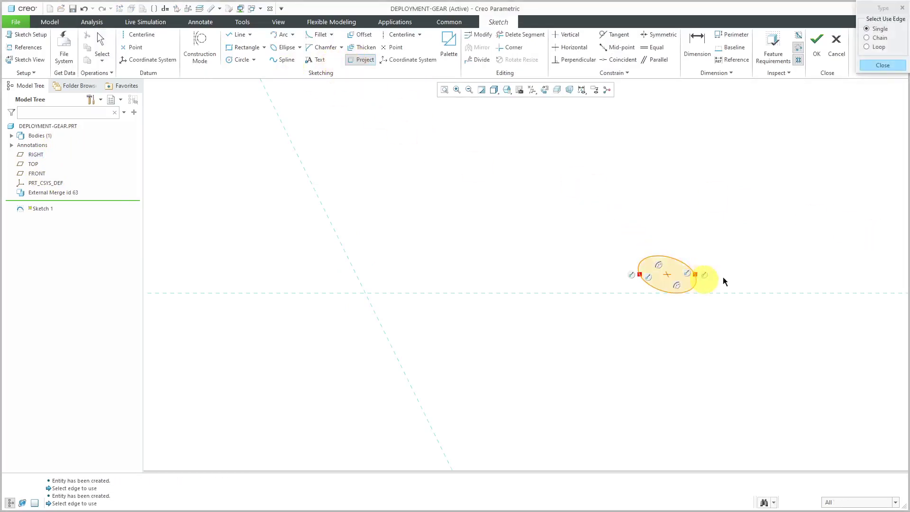
left_click(889, 67)
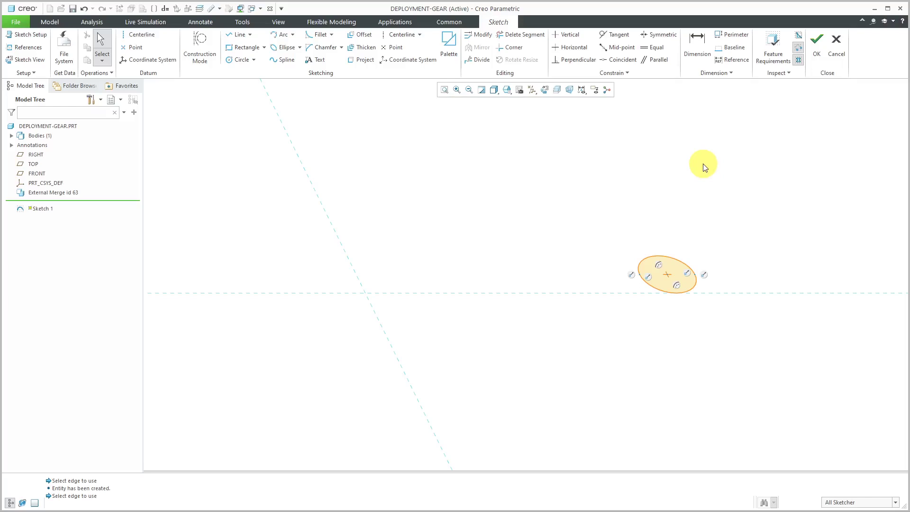
left_click(814, 48)
Extrude the circle sketch as a solid, symmetric about its sketching plane with a total depth of 0.5.
left_click(325, 44)
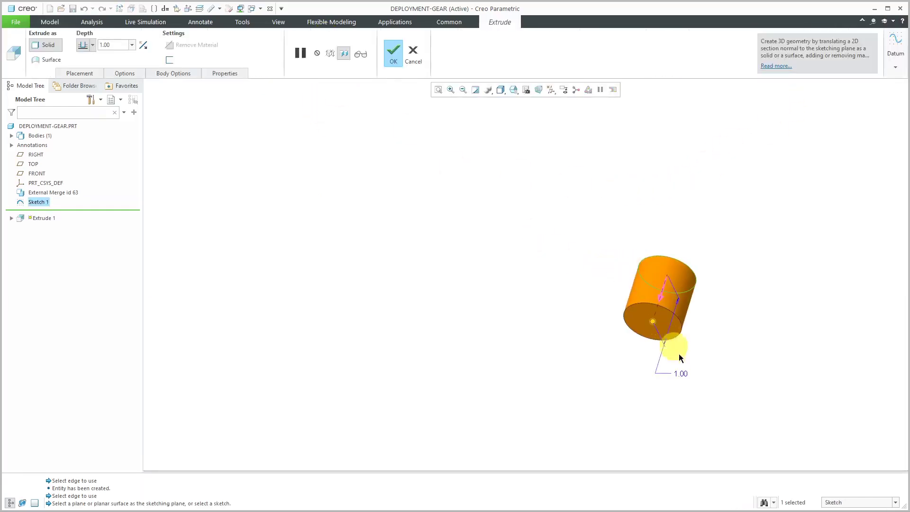
right_click(653, 322)
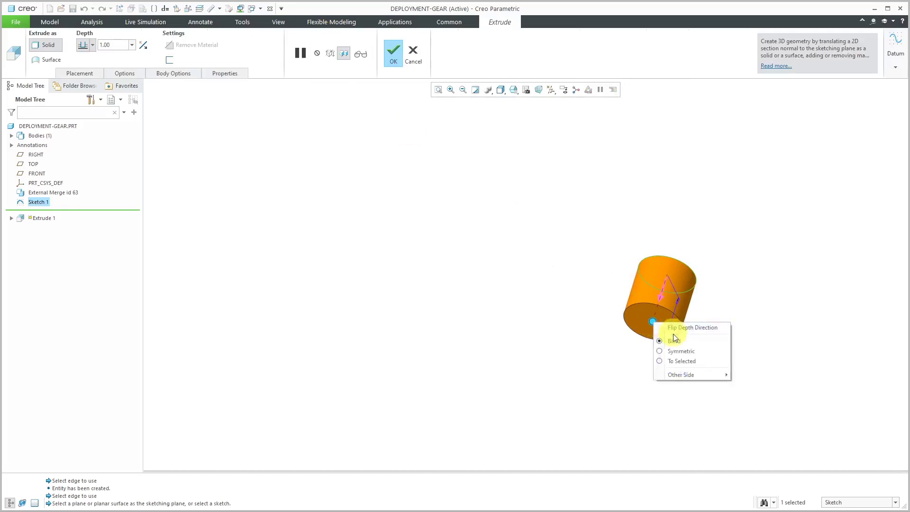
left_click(682, 352)
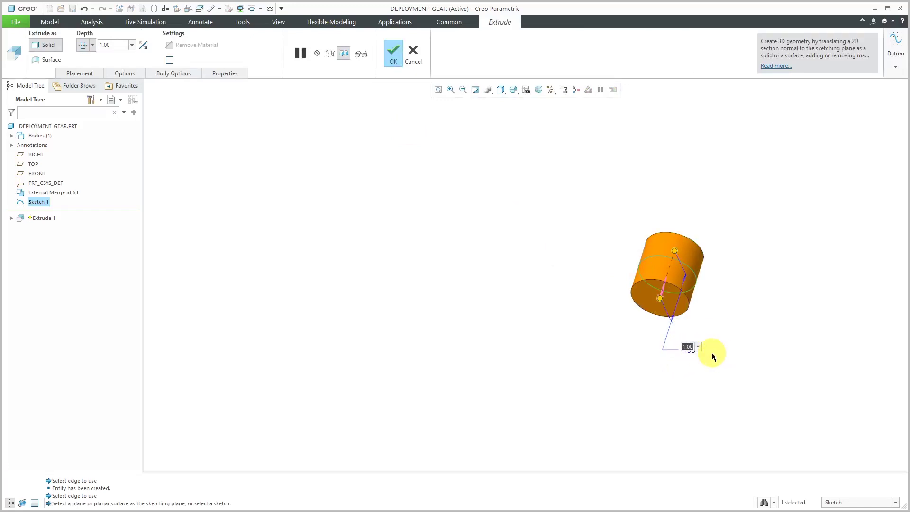
type("0.5")
key("Return")
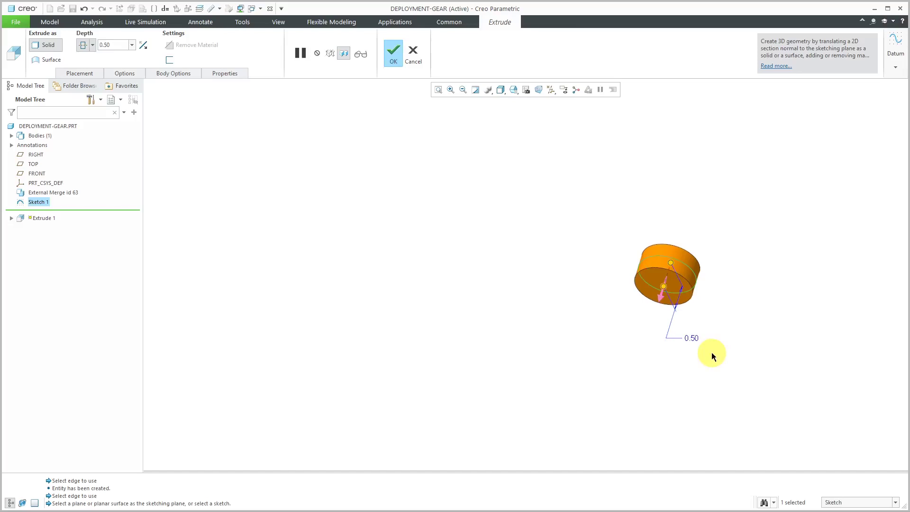
left_click(395, 51)
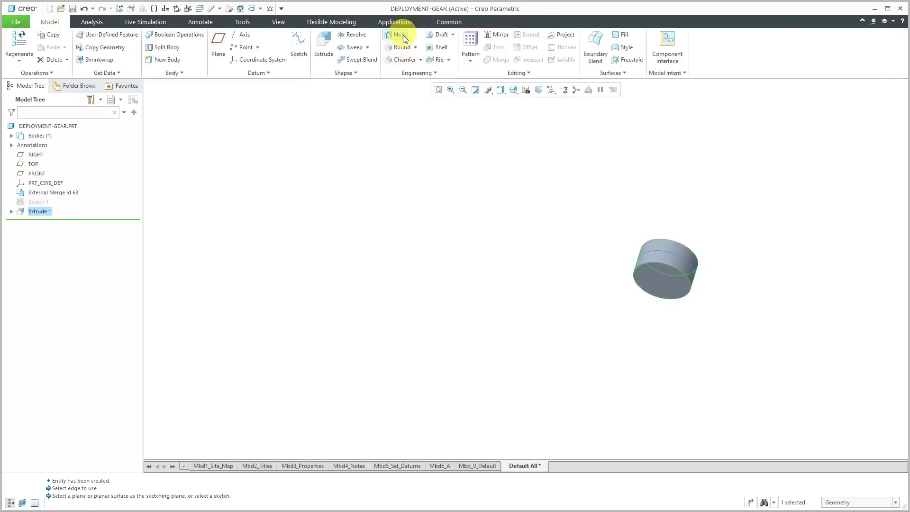
Start a sketch on the disc's flat circular face and add the disc's cylindrical surface as a sketch reference.
left_click(516, 93)
left_click(535, 135)
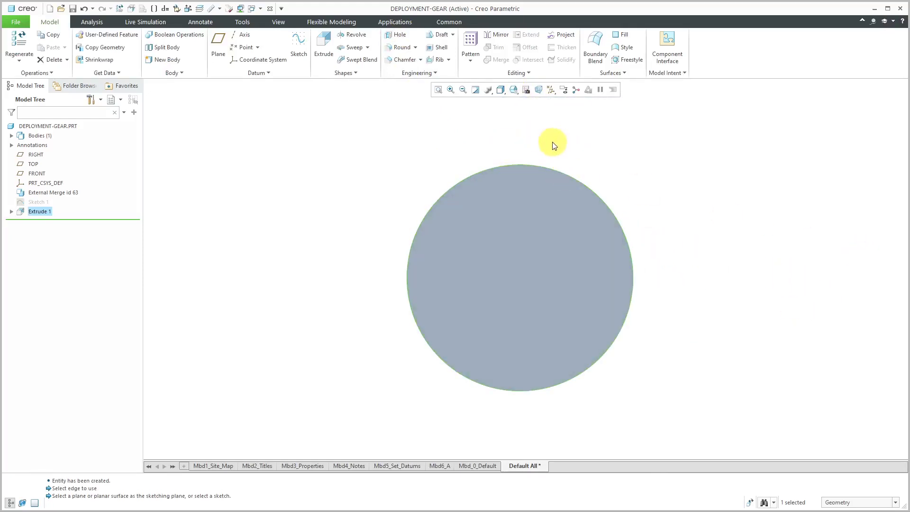
left_click(511, 230)
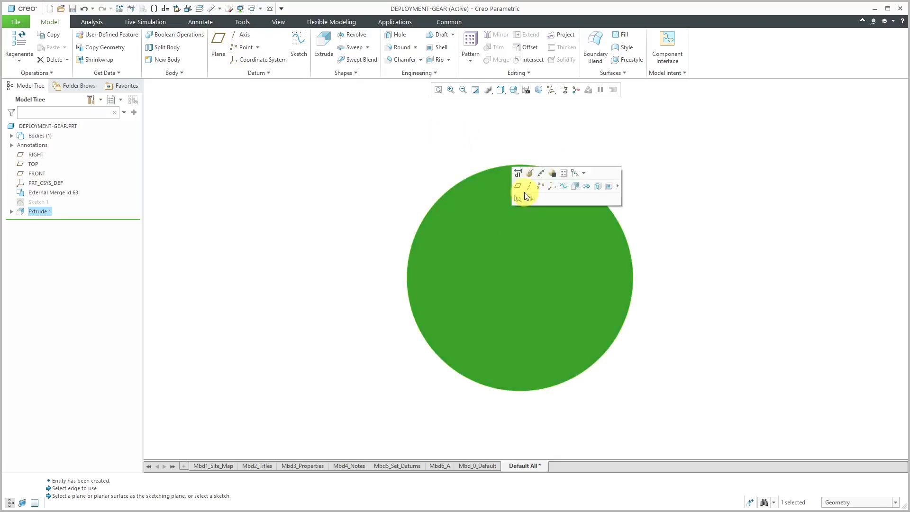
left_click(564, 186)
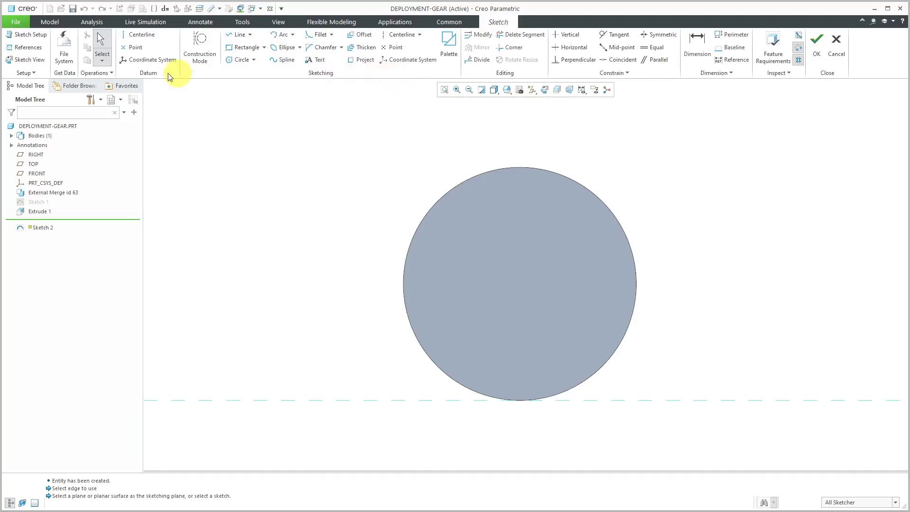
left_click(37, 48)
left_click(533, 169)
left_click(827, 91)
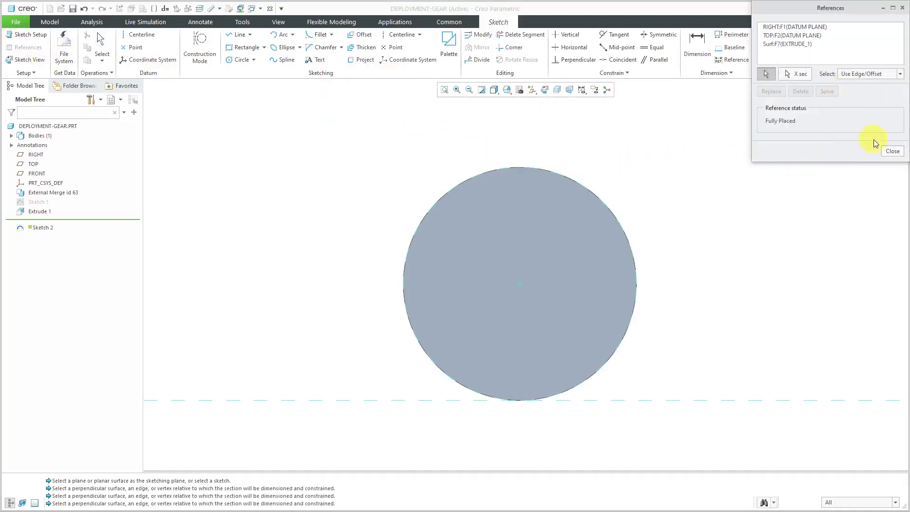
left_click(892, 151)
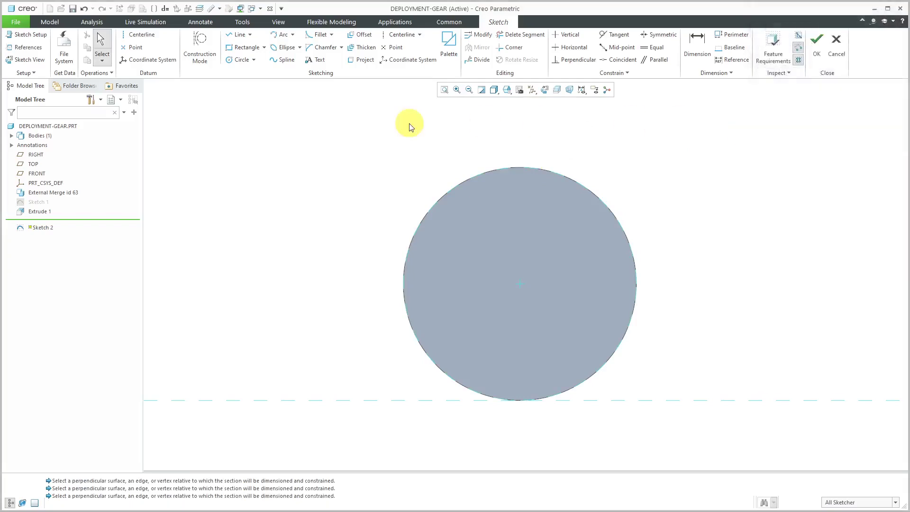
Sketch a rectangle about 0.23 wide and 0.31 high straddling the upper edge of the disc.
left_click(244, 48)
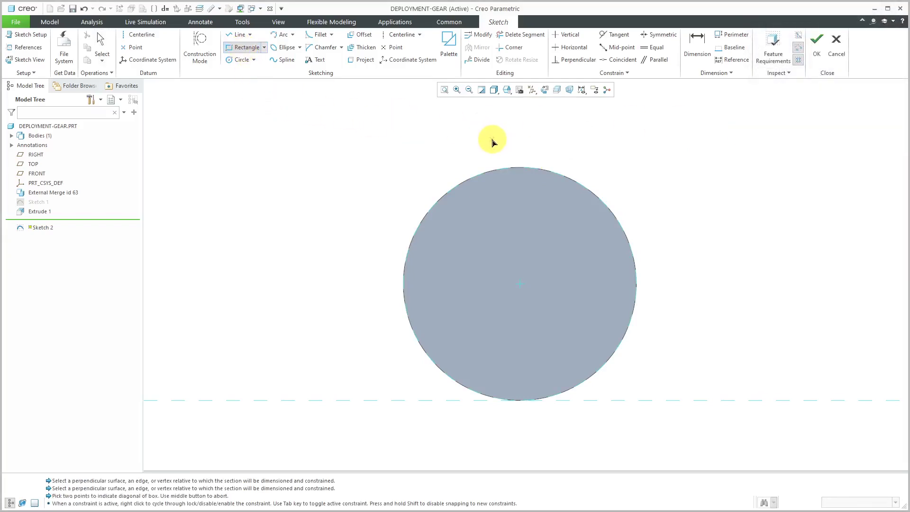
left_click(494, 139)
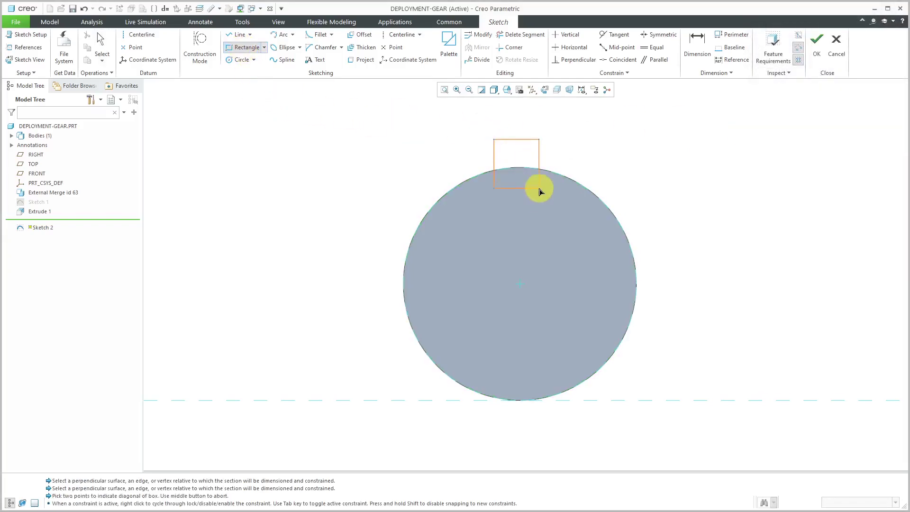
left_click(547, 211)
middle_click(601, 177)
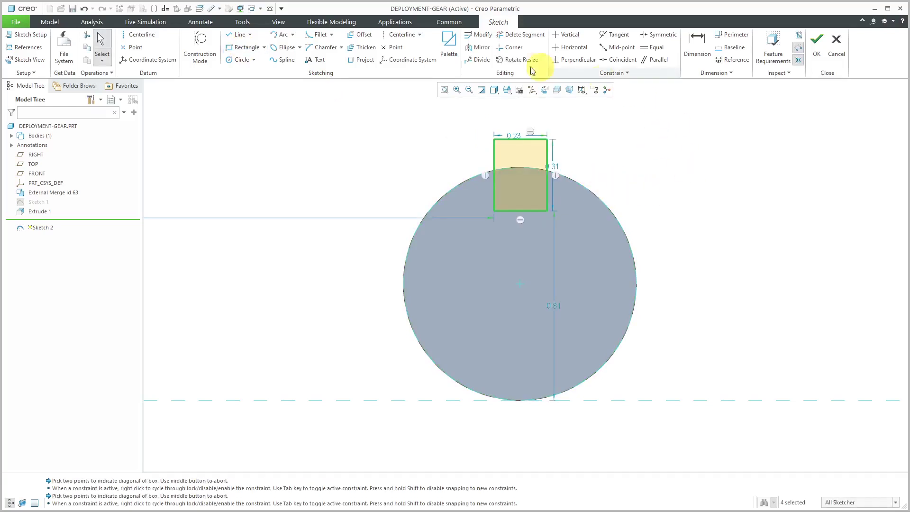
Draw a vertical centerline through the centre of the disc.
left_click(400, 36)
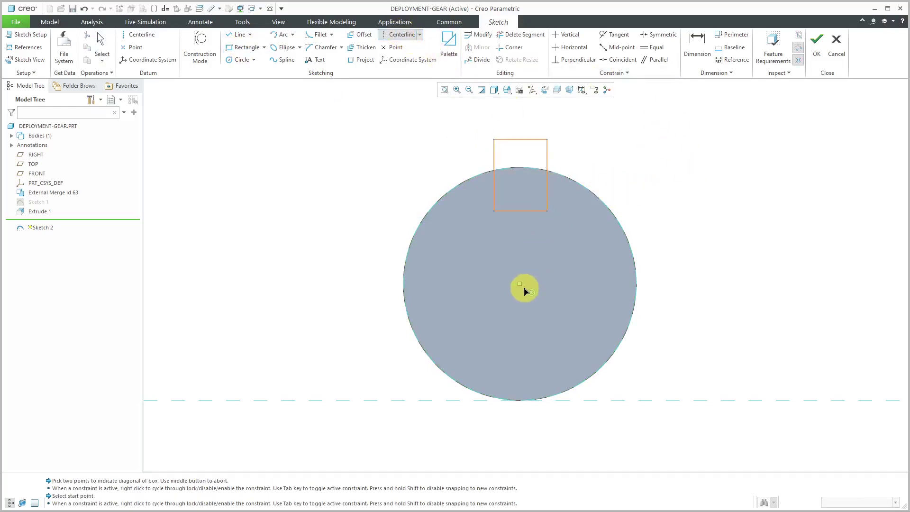
left_click(524, 289)
left_click(521, 173)
middle_click(625, 172)
left_click(643, 169)
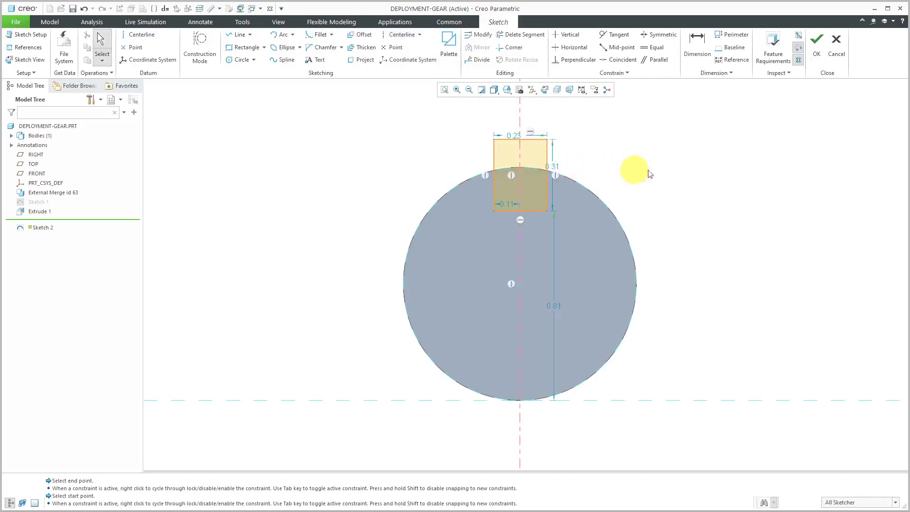
Make the rectangle's two upper corners symmetric about the vertical centerline.
left_click(649, 42)
left_click(520, 114)
left_click(548, 139)
left_click(493, 141)
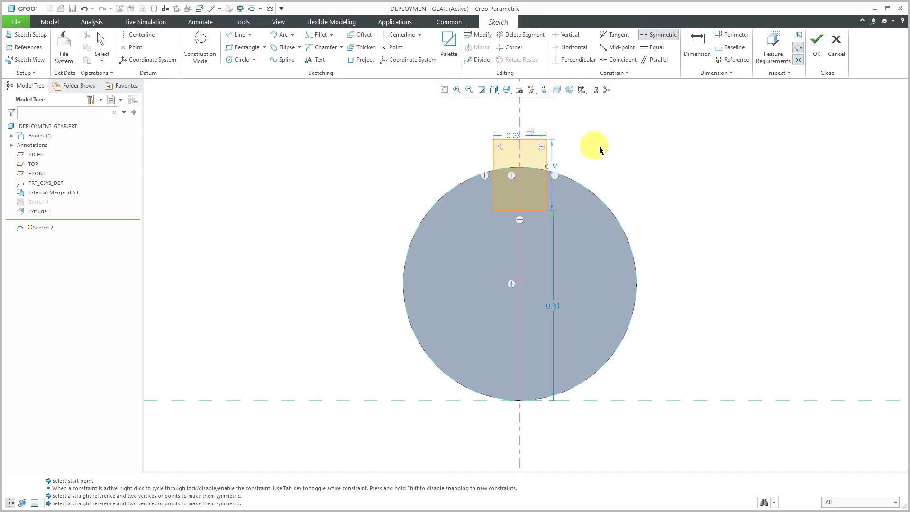
middle_click(600, 146)
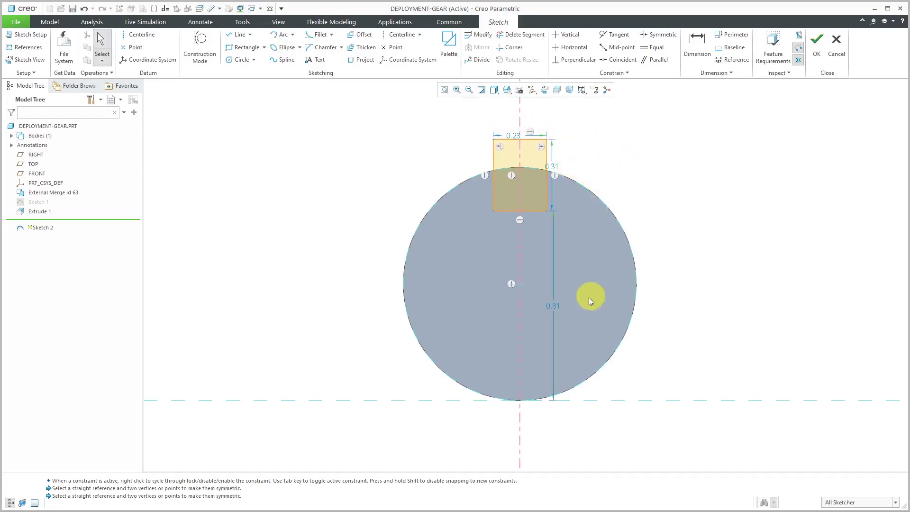
Place the rectangle's lower edge 0.75 above the horizontal reference and set the rectangle's height to 0.5.
double_click(558, 306)
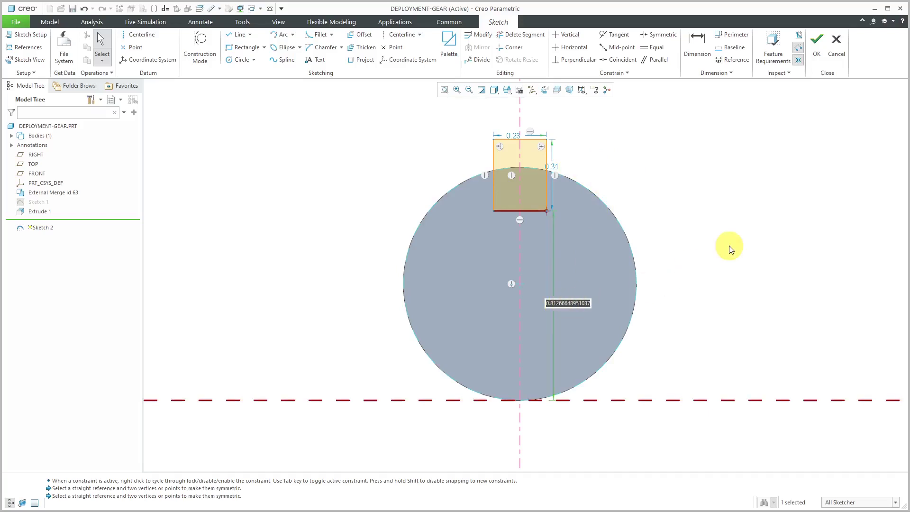
key("BackSpace")
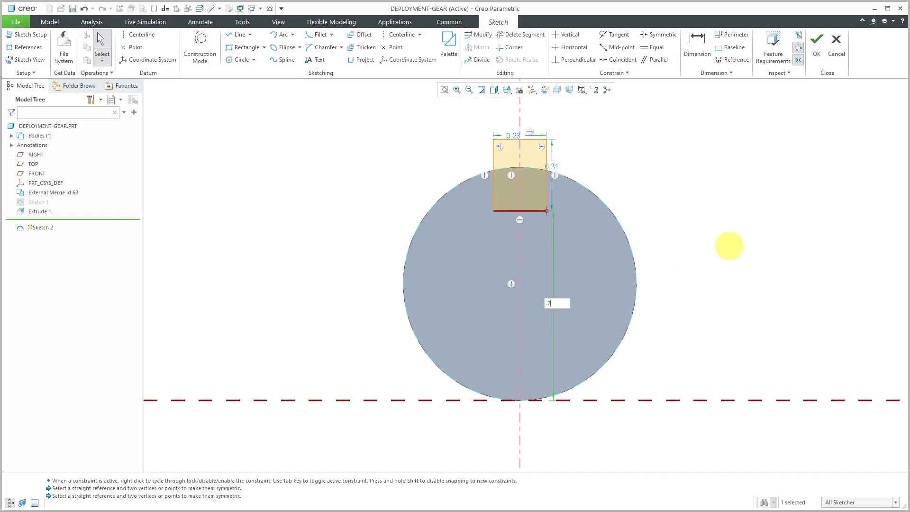
key("Return")
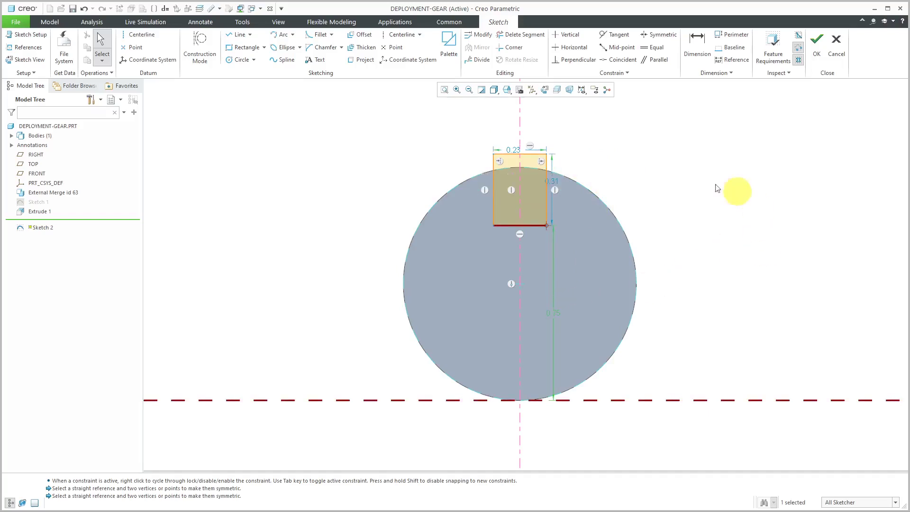
left_click(553, 178)
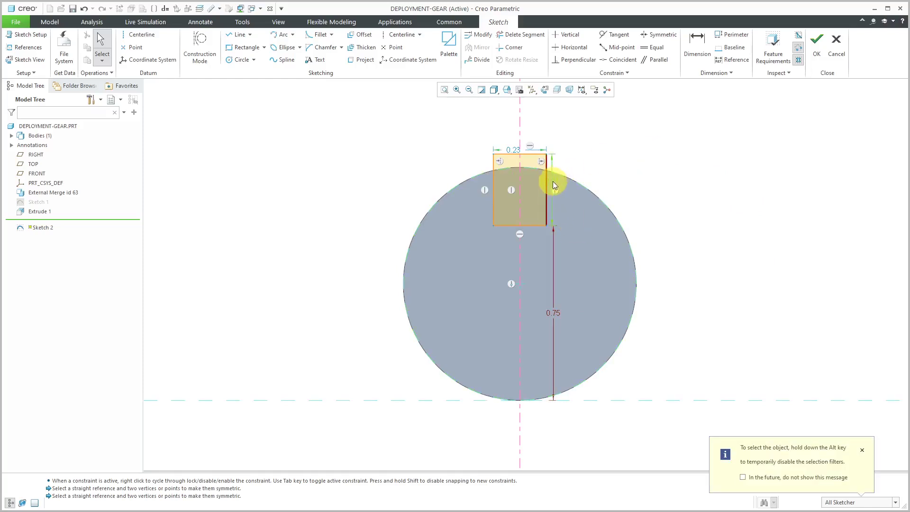
double_click(553, 181)
type("0.5")
key("Return")
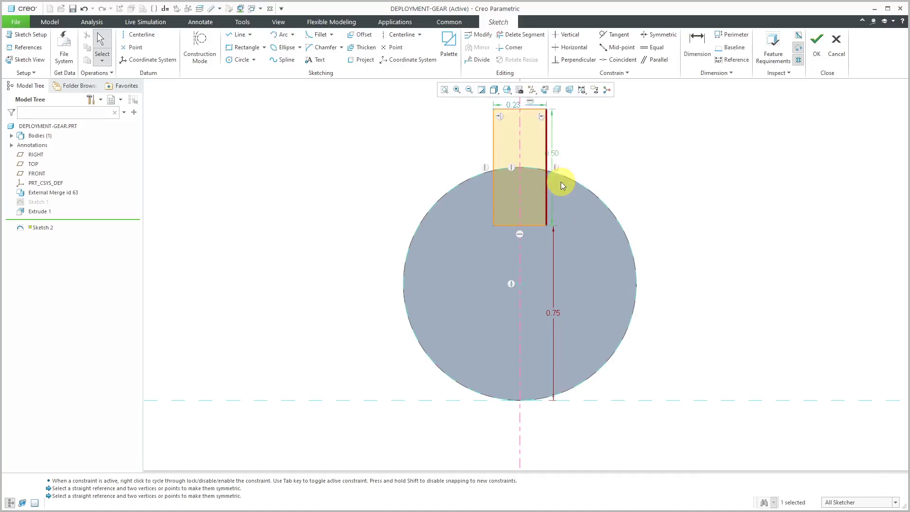
Set the rectangle's width to 0.125 and finish the sketch.
double_click(517, 106)
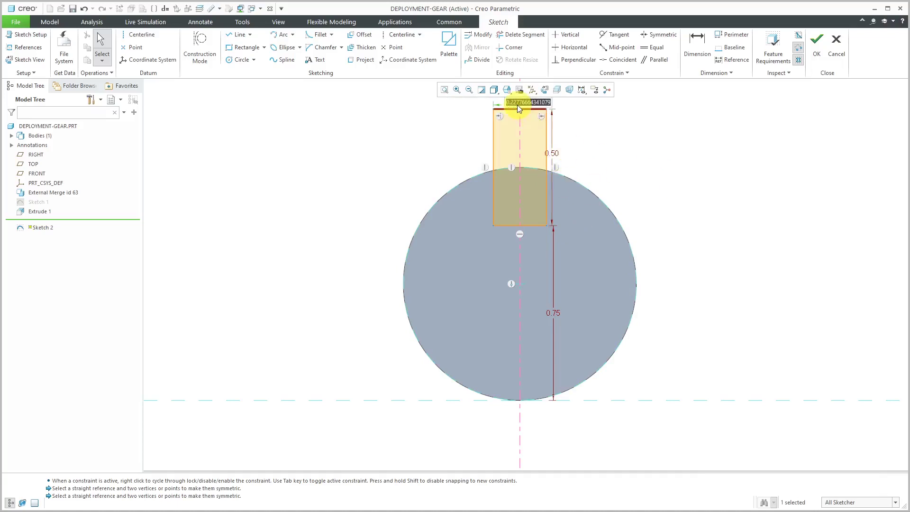
type(".1")
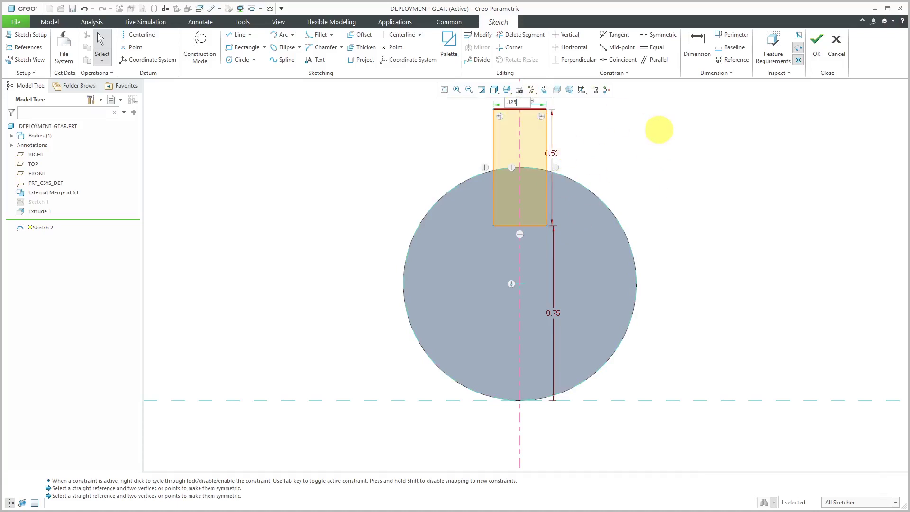
type("25")
key("Return")
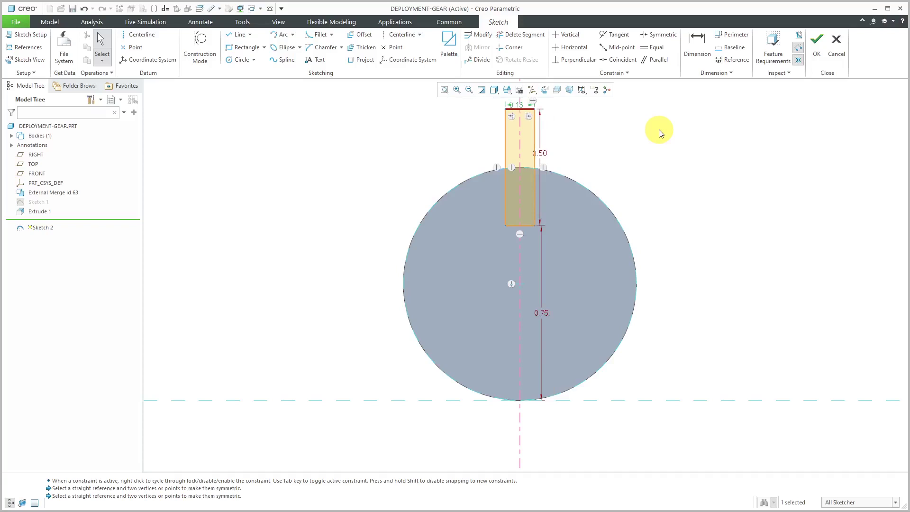
left_click(817, 54)
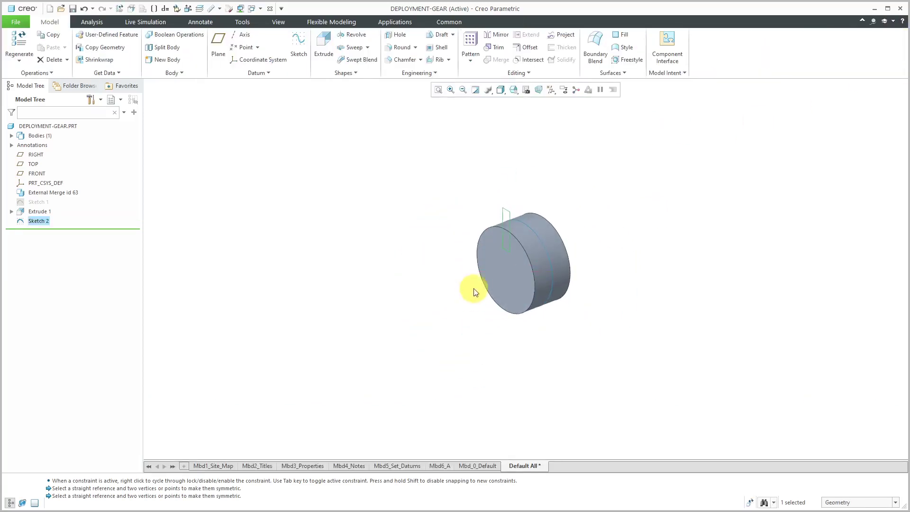
Extrude the rectangle sketch into the disc with Through All depth, removing material to cut a slot.
left_click(325, 47)
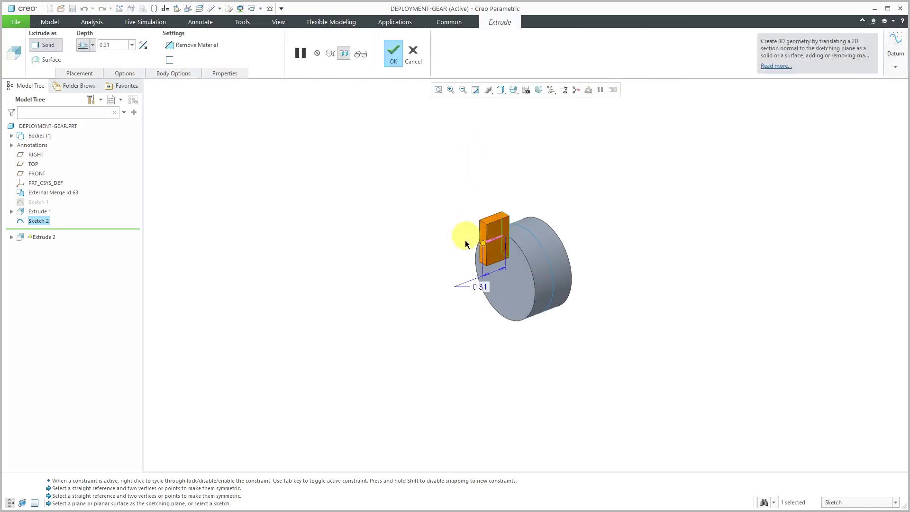
left_click(496, 244)
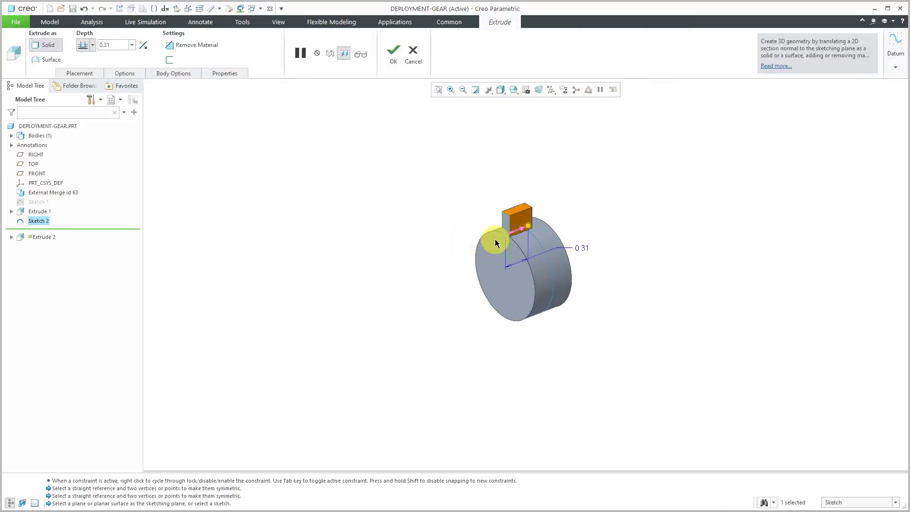
right_click(528, 227)
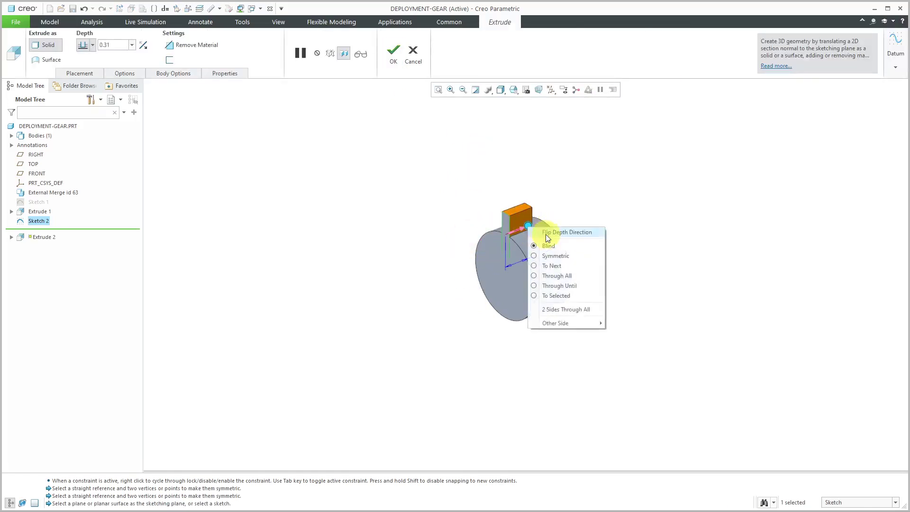
left_click(559, 277)
right_click(442, 194)
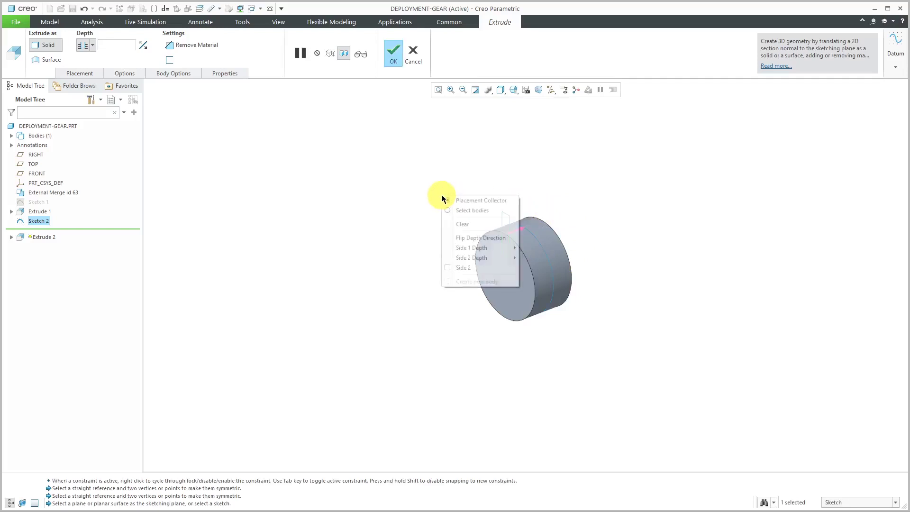
left_click(450, 178)
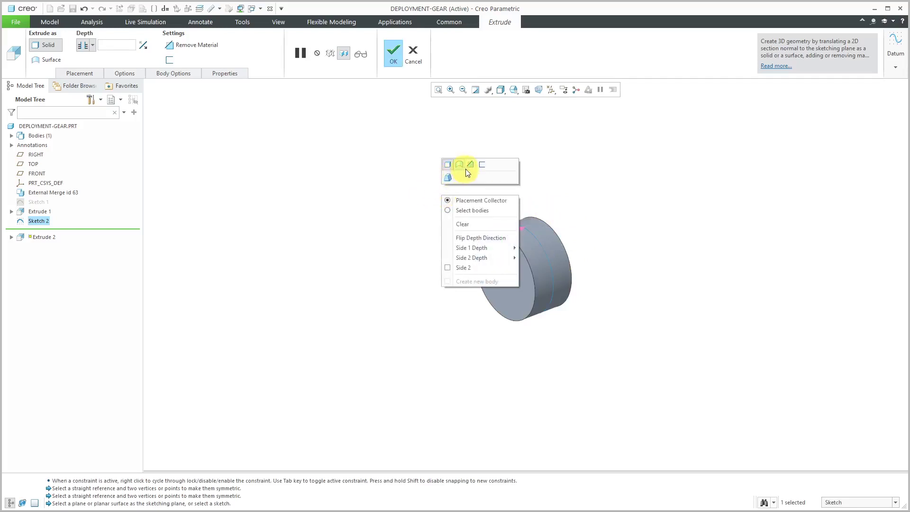
left_click(393, 53)
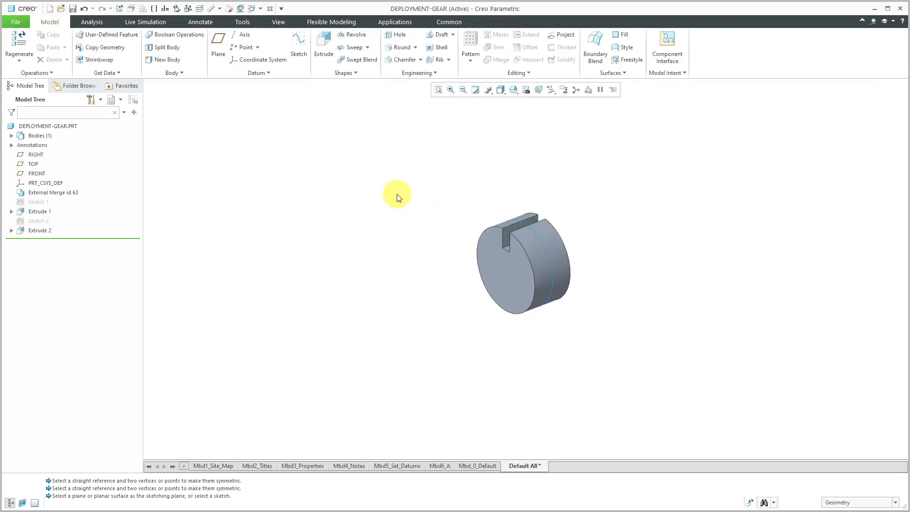
Hide the External Merge feature in the gear part and close the part window to return to the assembly.
left_click(67, 192)
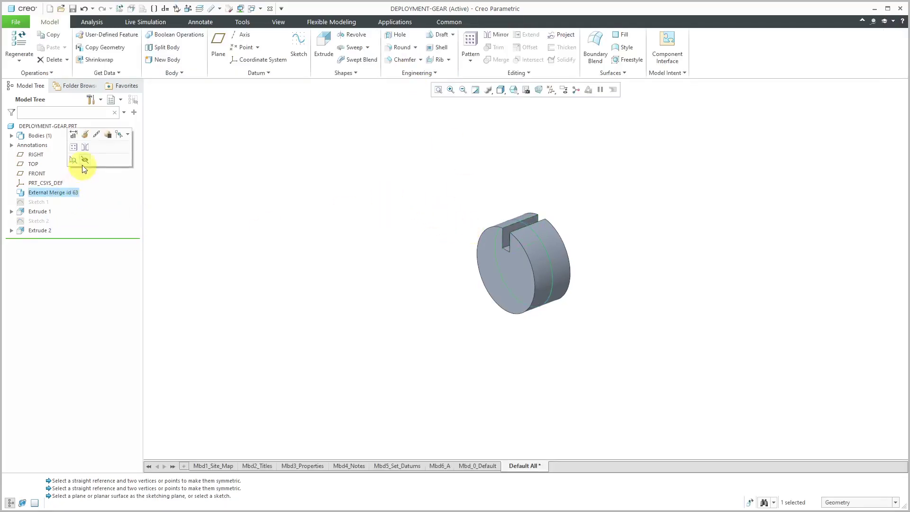
left_click(84, 161)
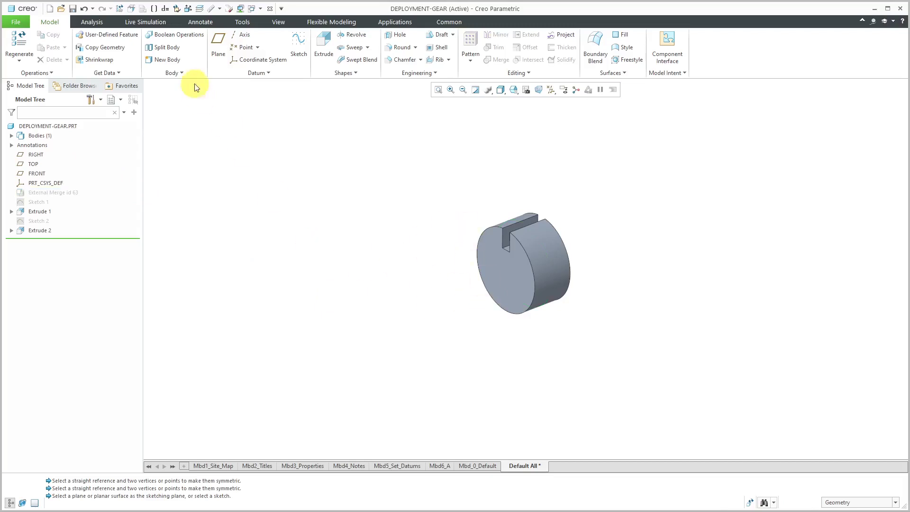
left_click(269, 8)
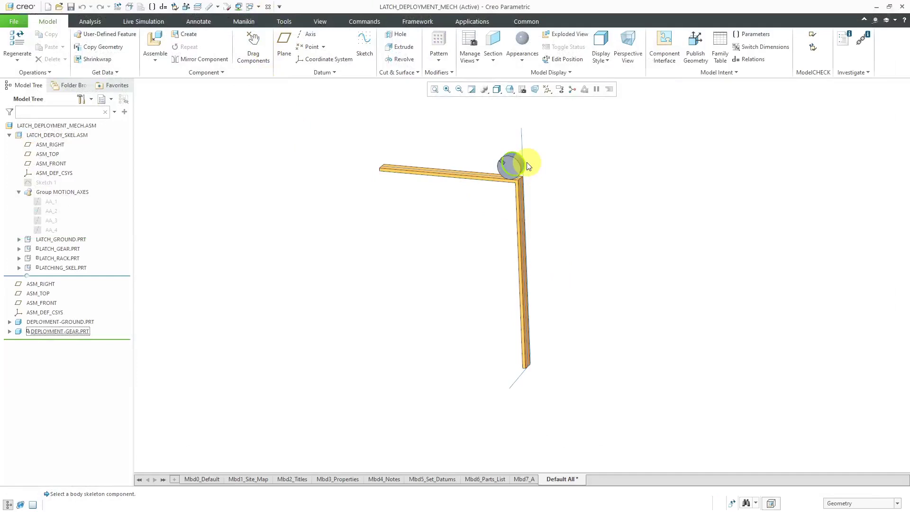
Create a new solid part component in the assembly with the file name DEPLOYMENT-RACK.
scroll(527, 162, "up", 3)
scroll(529, 170, "down", 1)
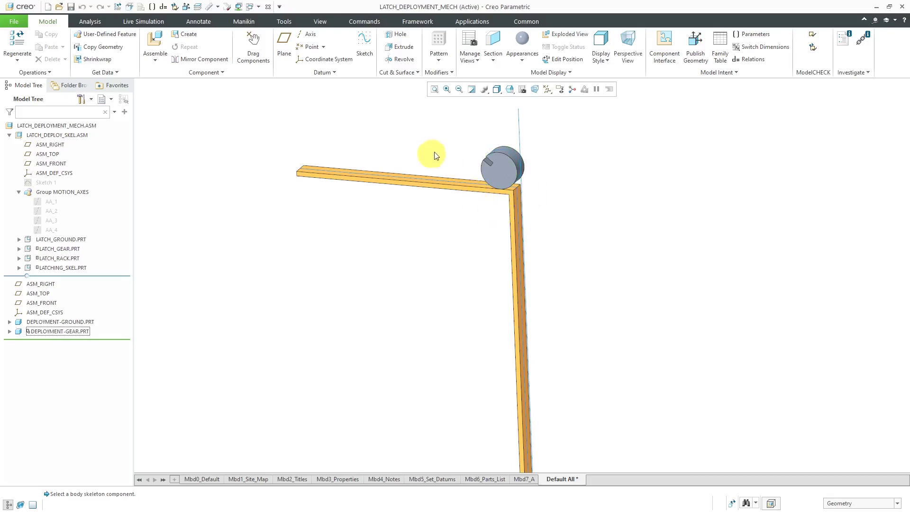
scroll(441, 143, "down", 1)
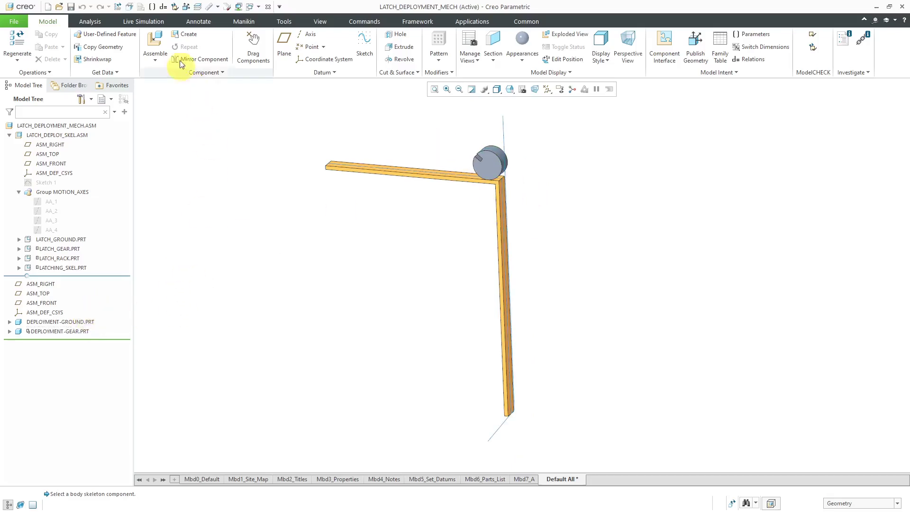
left_click(182, 37)
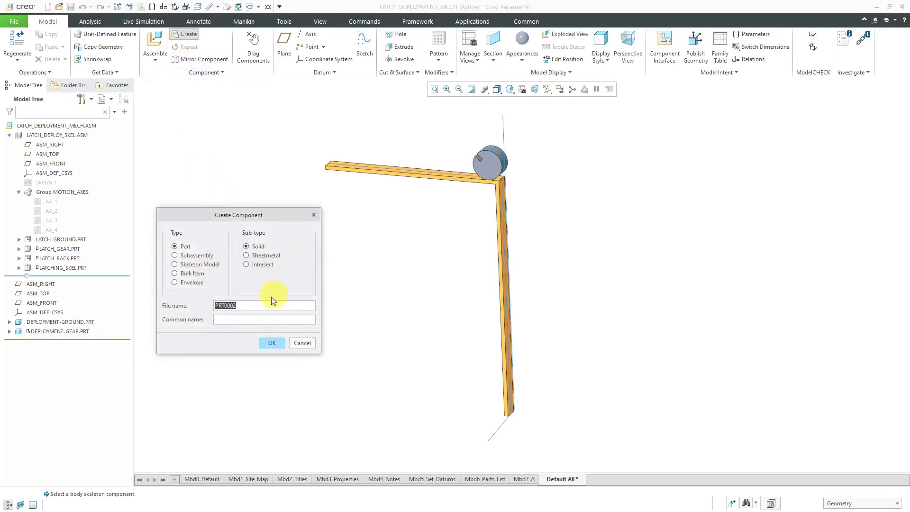
type("deplo")
left_click(272, 343)
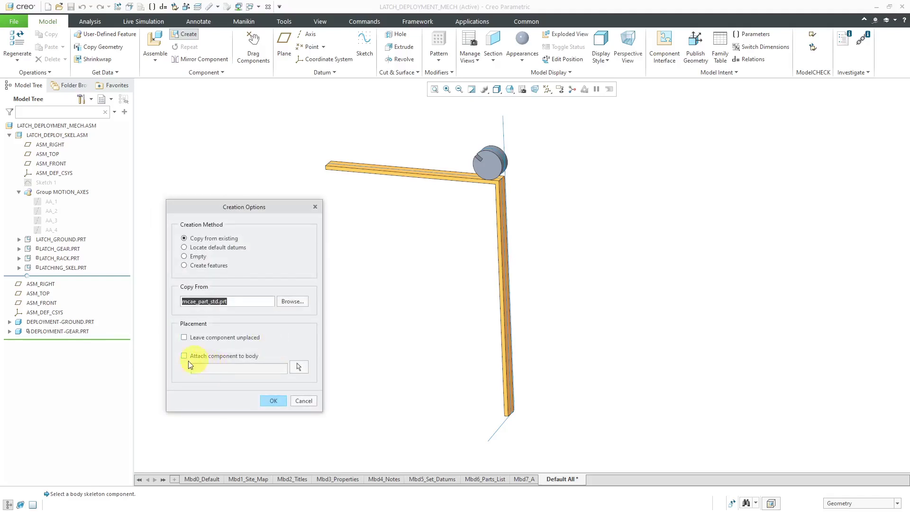
Copy the new part from mcae_part_std.prt and attach it to the LATCH_RACK.PRT skeleton body.
left_click(185, 356)
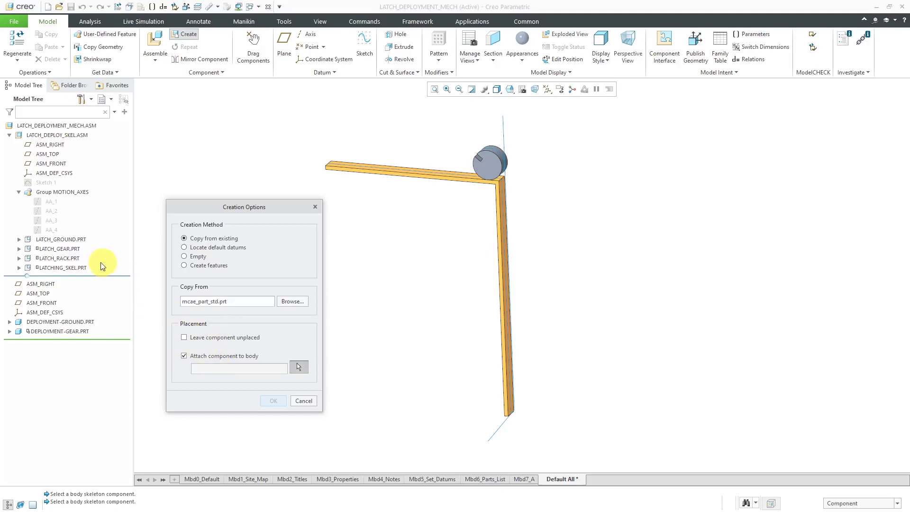
left_click(69, 259)
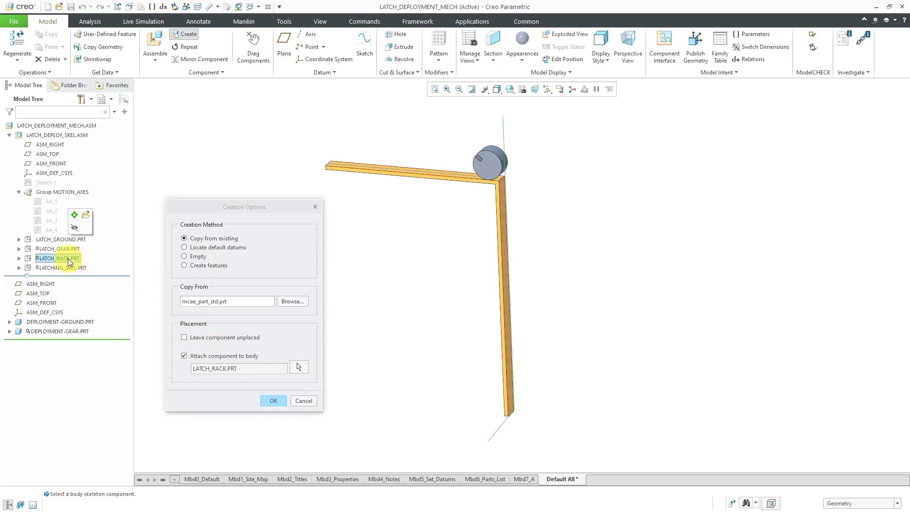
left_click(274, 400)
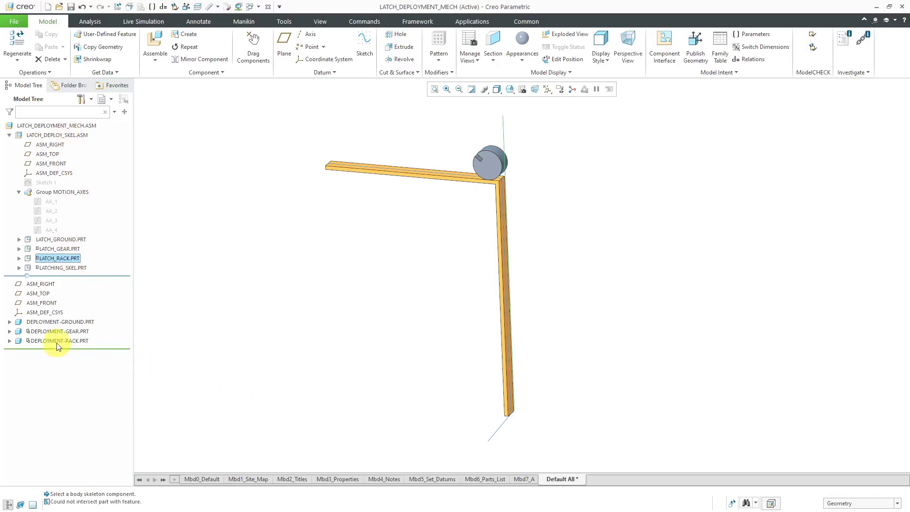
Open DEPLOYMENT-RACK.PRT in its own window and orient the model with a saved view that shows the skeleton curve vertically.
left_click(56, 341)
left_click(74, 299)
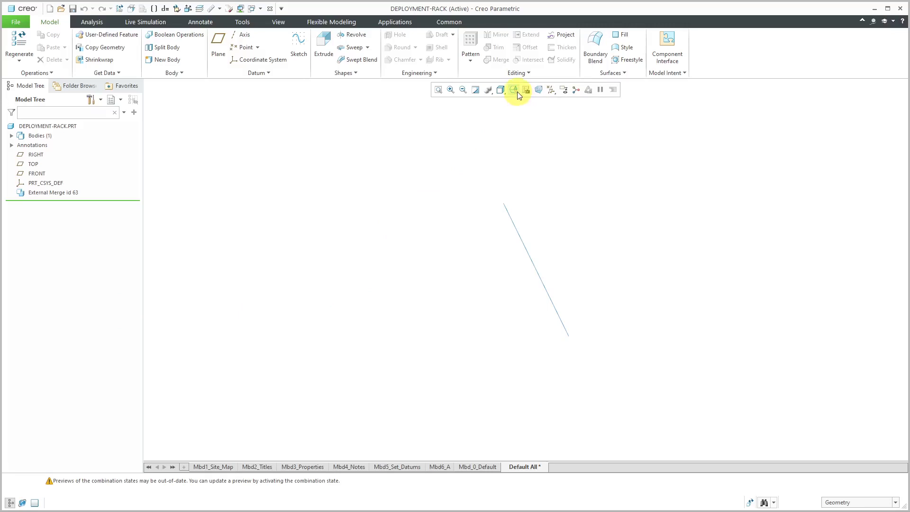
left_click(514, 90)
left_click(539, 134)
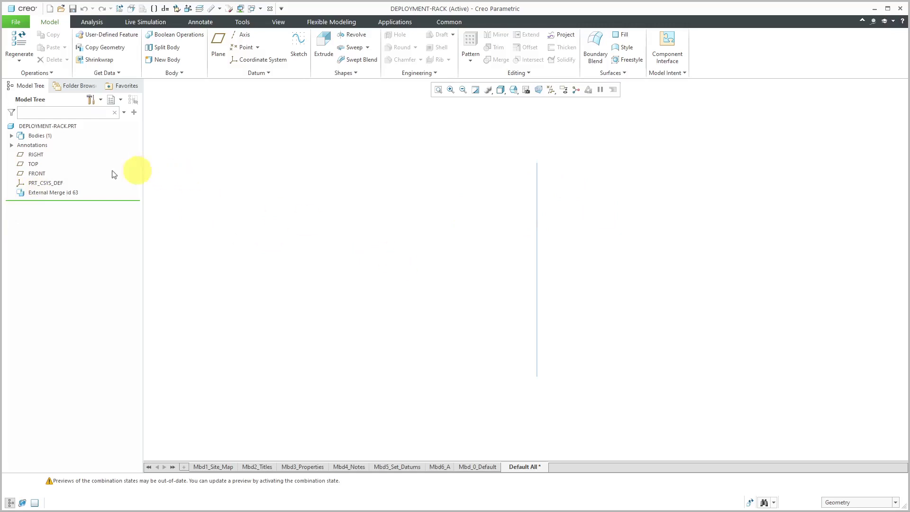
Start a sketch on the FRONT datum plane and add the vertical skeleton curve as a sketch reference.
left_click(38, 173)
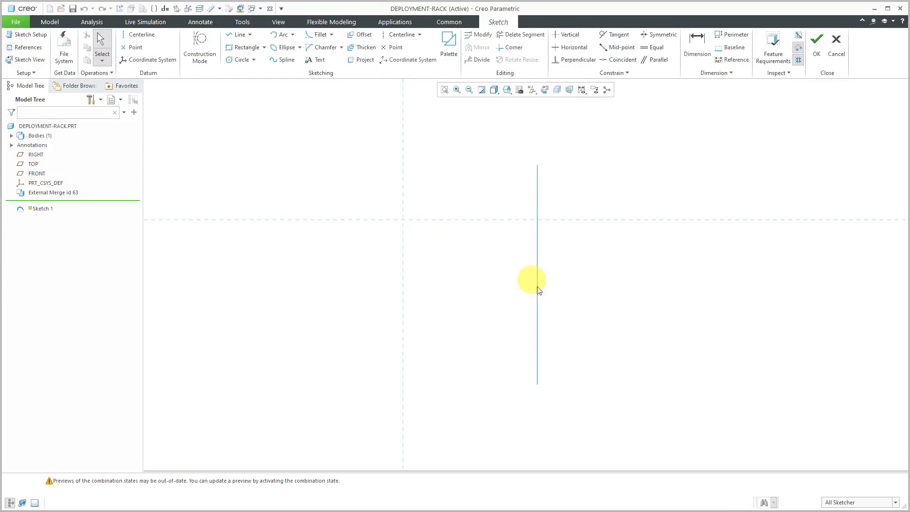
left_click(26, 47)
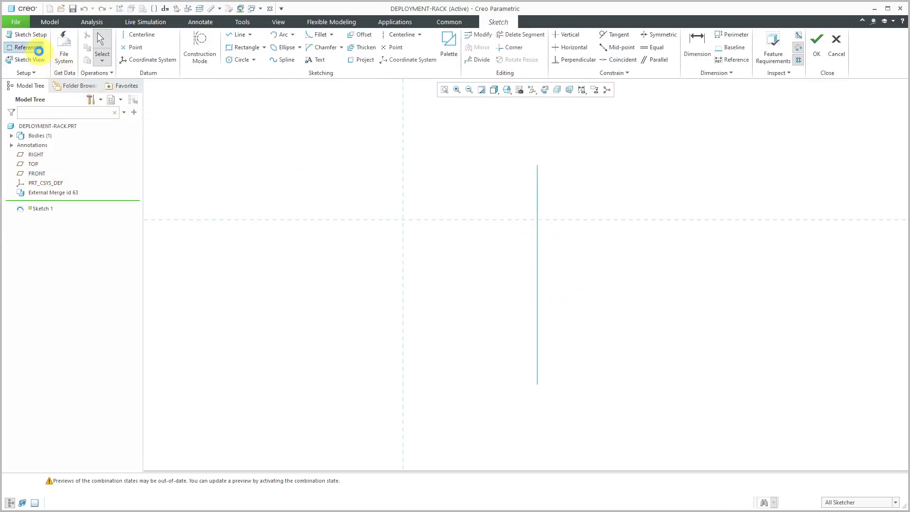
left_click(539, 197)
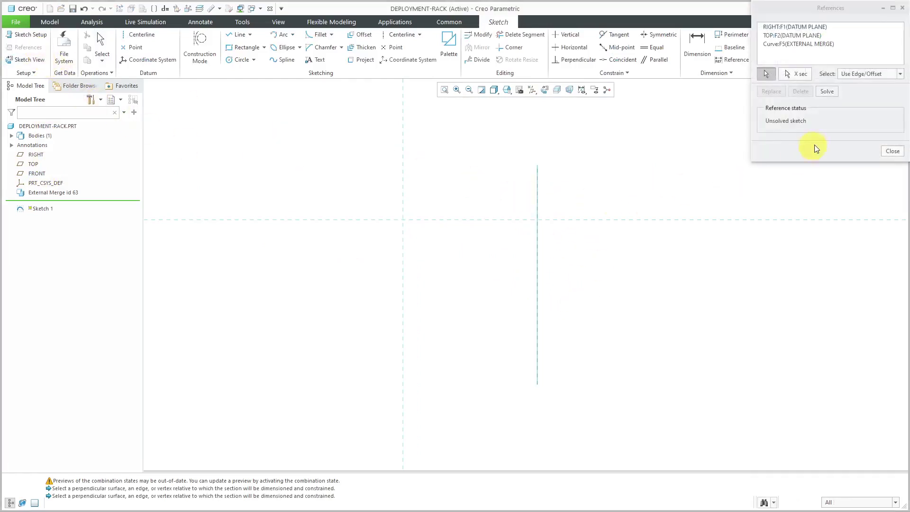
left_click(827, 92)
left_click(884, 151)
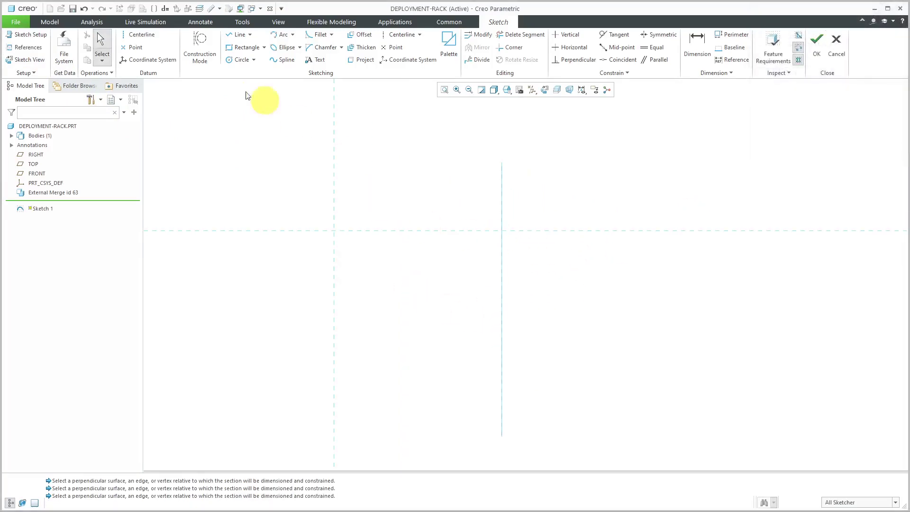
Sketch a narrow rectangle around the vertical skeleton curve, spanning the curve's full length from end to end.
left_click(234, 49)
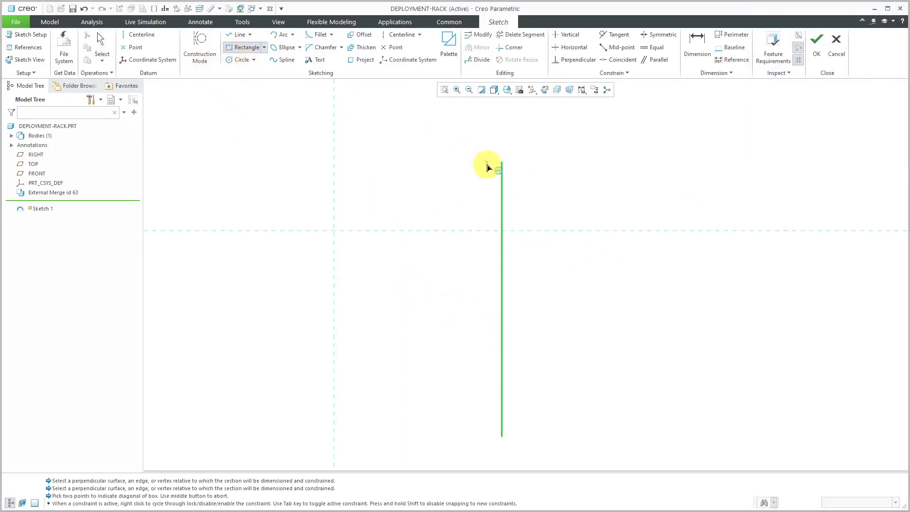
left_click(492, 163)
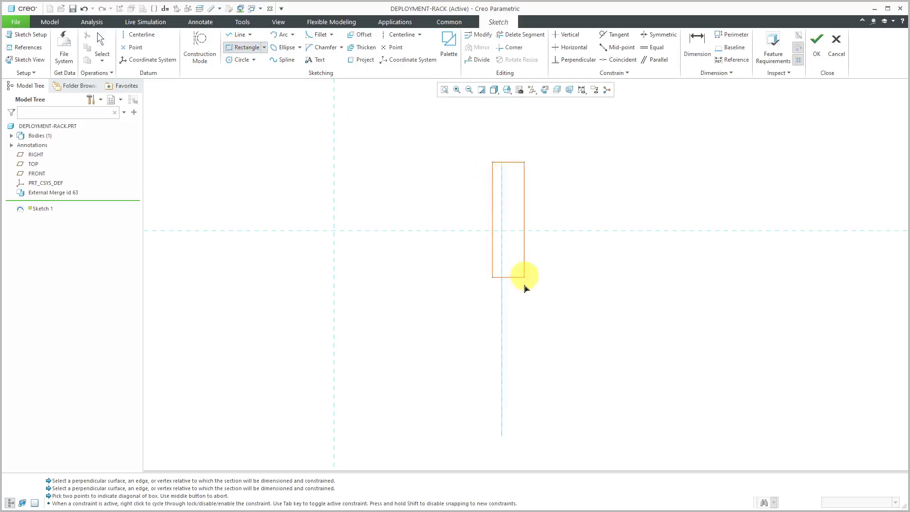
left_click(510, 435)
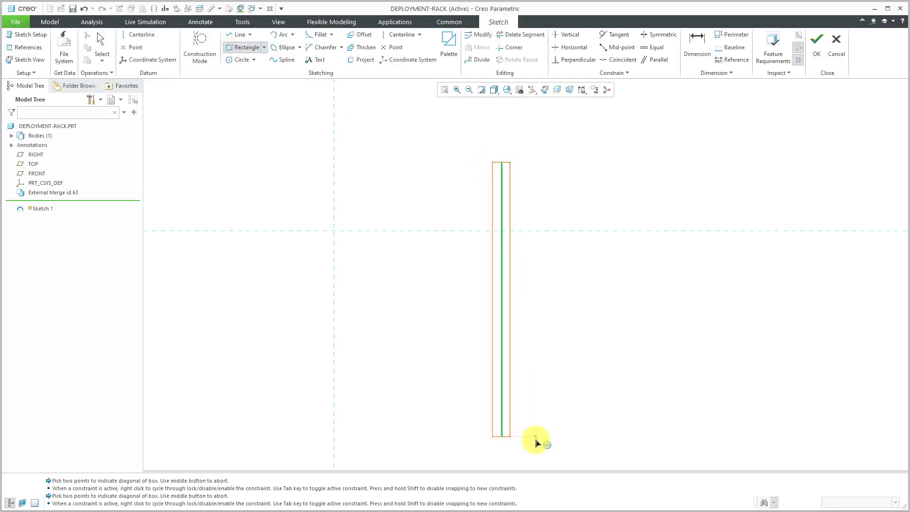
middle_click(533, 443)
scroll(467, 431, "up", 4)
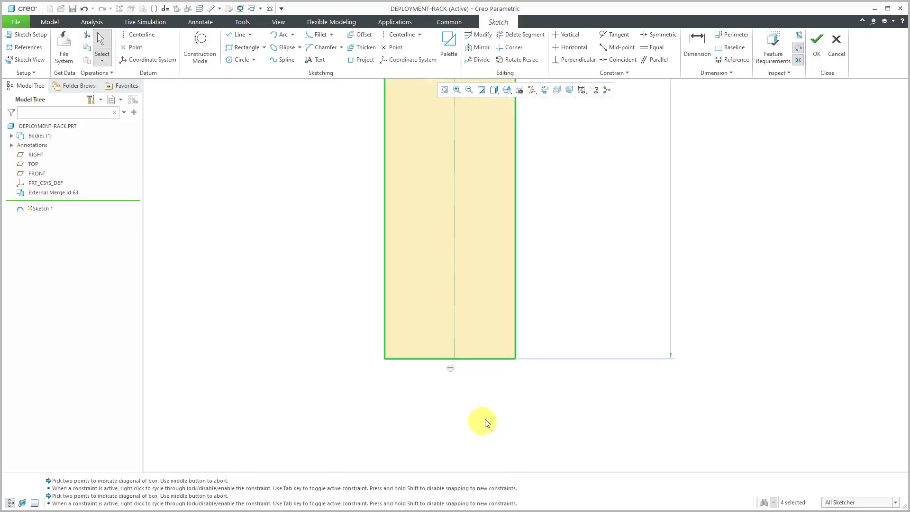
Constrain the rectangle's bottom edge to be coincident with the lower end of the vertical skeleton curve.
left_click(619, 48)
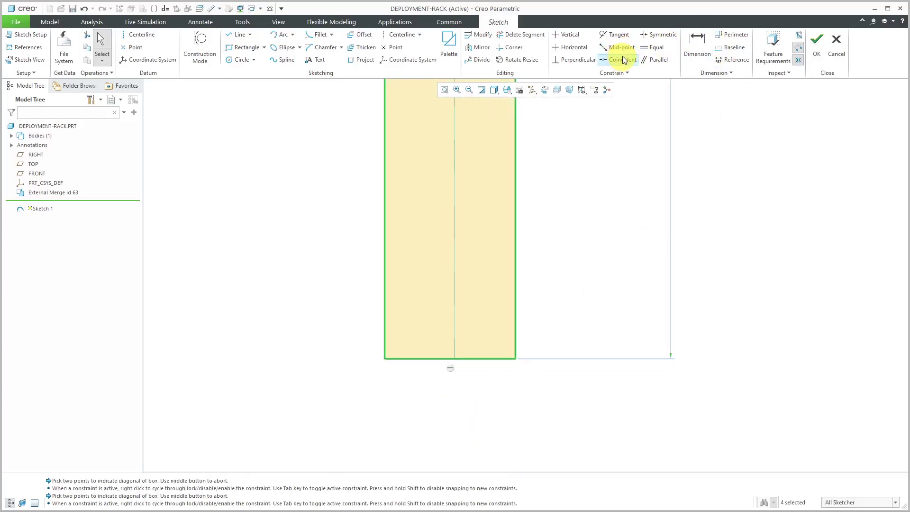
left_click(623, 58)
left_click(484, 358)
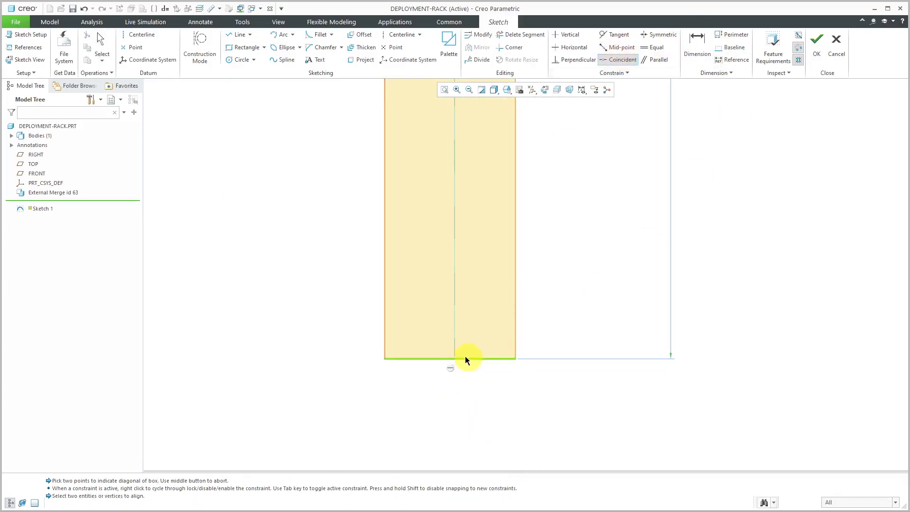
middle_click(563, 374)
scroll(516, 407, "down", 5)
scroll(512, 406, "down", 3)
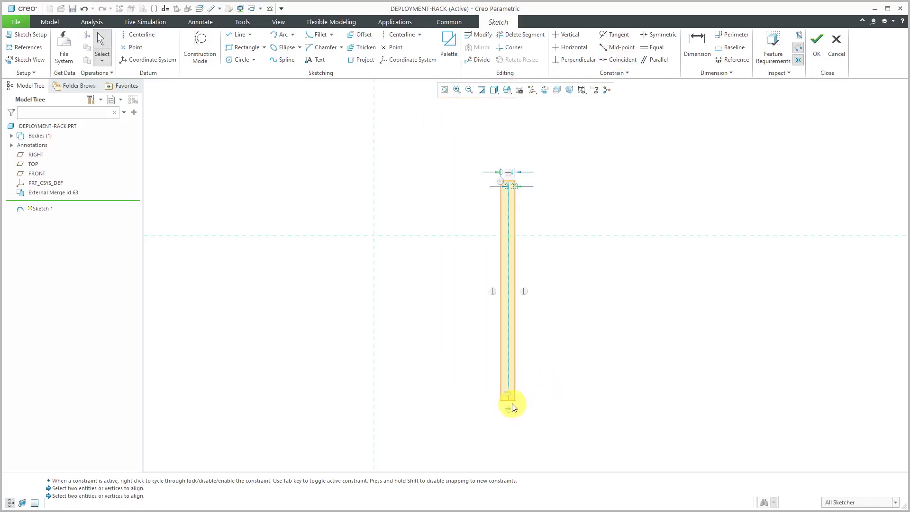
Draw a vertical centerline along the skeleton curve through the rectangle.
scroll(538, 153, "up", 5)
scroll(569, 203, "up", 1)
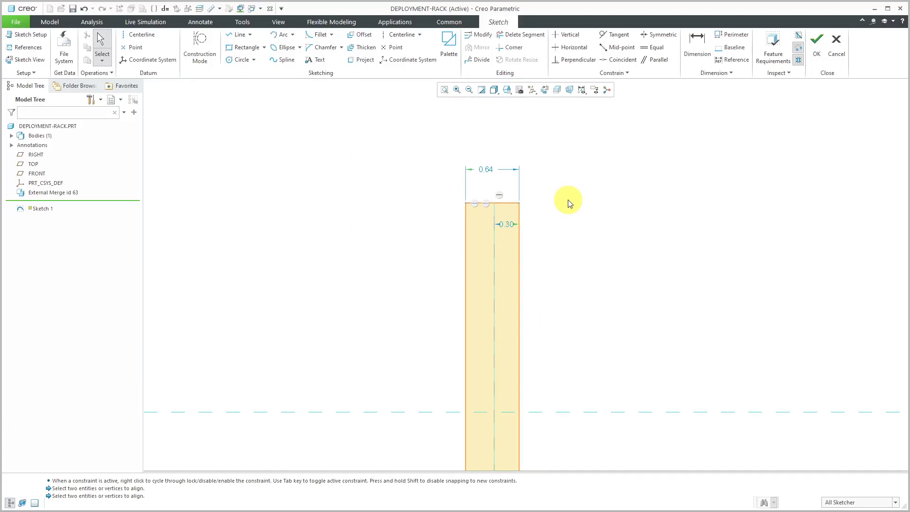
left_click(402, 35)
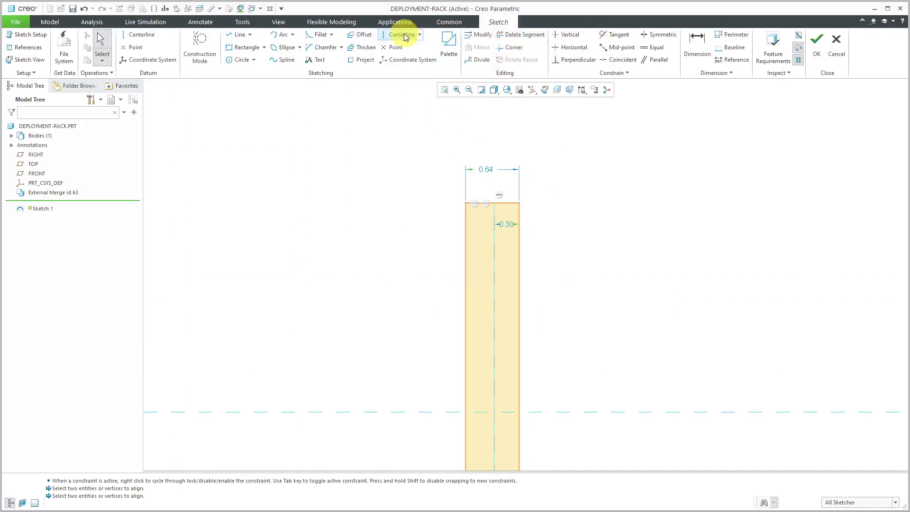
left_click(493, 258)
left_click(496, 173)
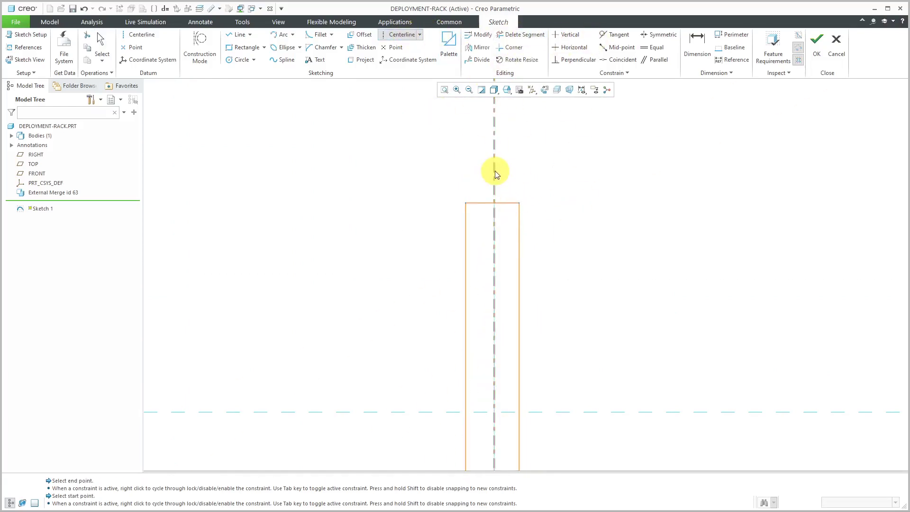
middle_click(545, 177)
Make the rectangle's two top corners symmetric about the vertical centerline.
left_click(662, 35)
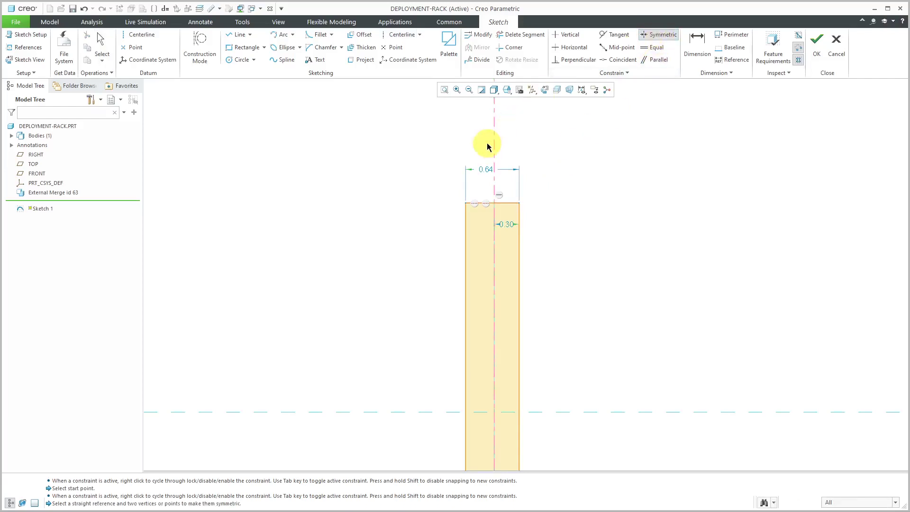
left_click(495, 142)
left_click(520, 203)
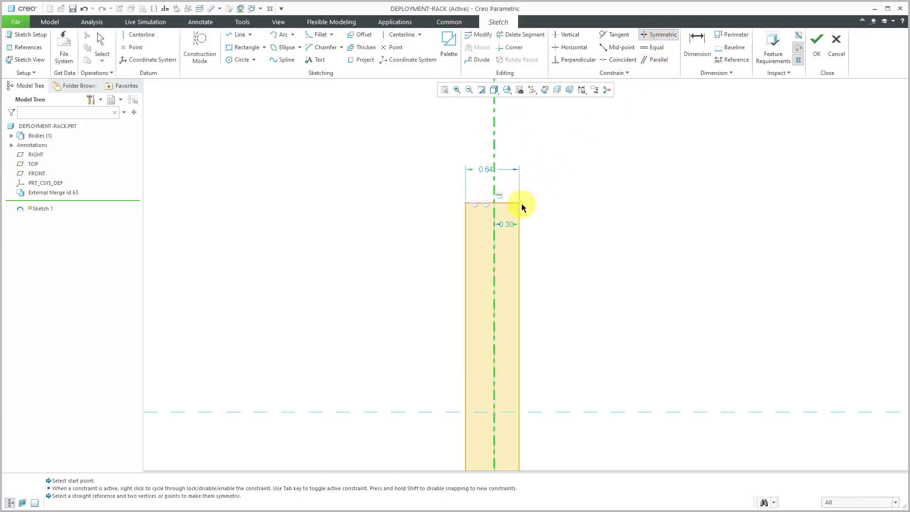
left_click(465, 203)
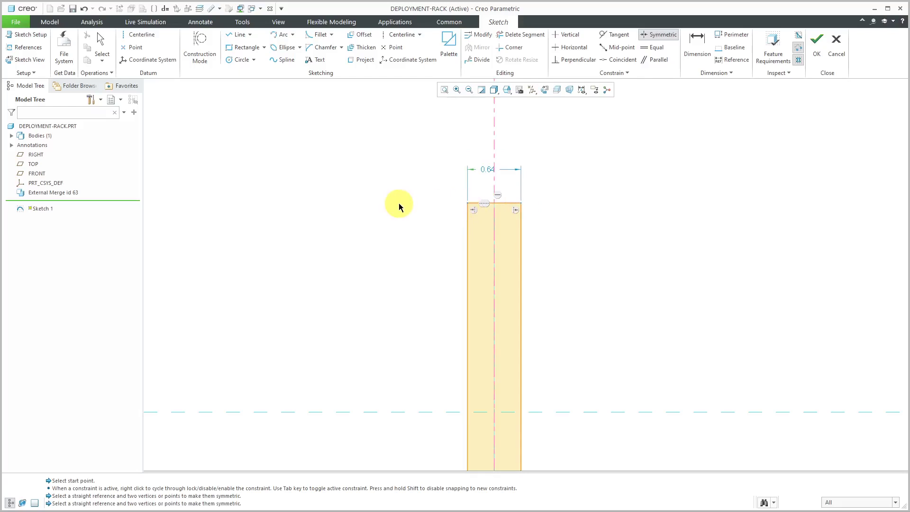
middle_click(417, 201)
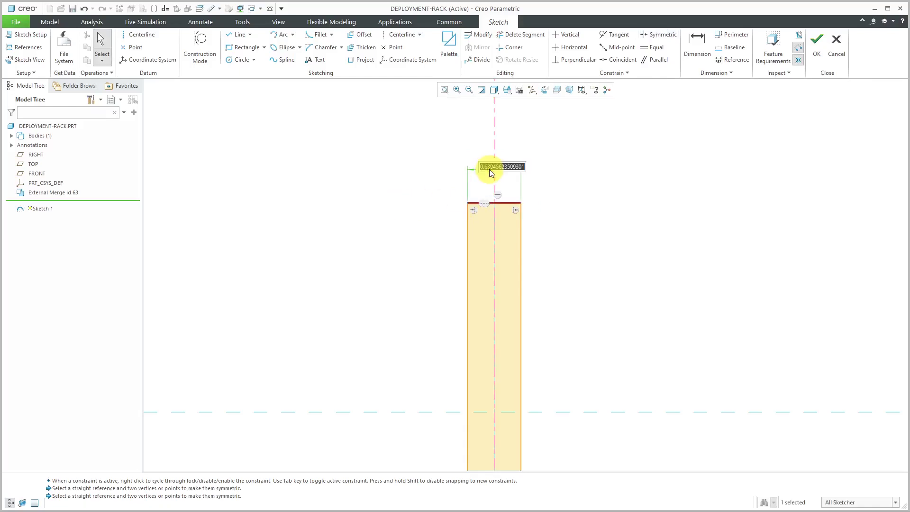
Set the rectangle's width to 0.25 and finish the sketch.
key("BackSpace")
type(".2")
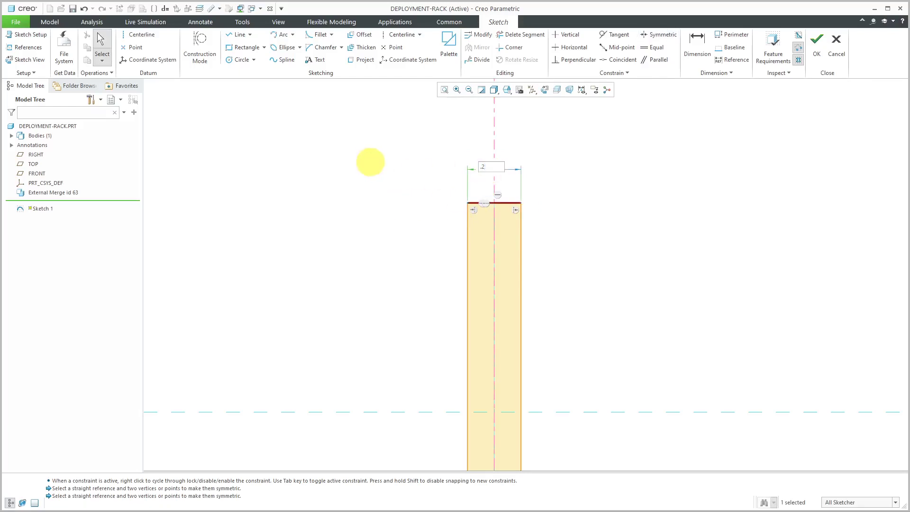
type("5")
key("Return")
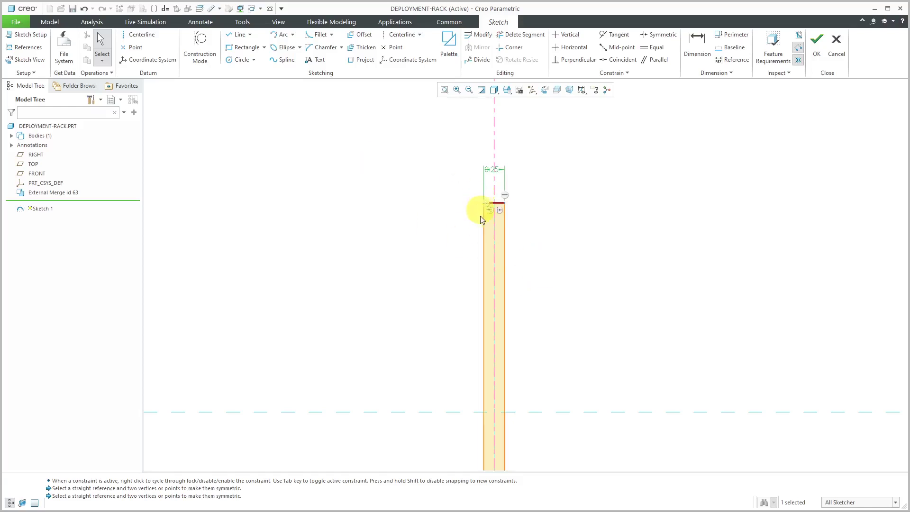
left_click(818, 54)
Extrude the rectangle sketch as a solid, symmetric about the sketch plane, with a depth of 0.5.
mouse_move(444, 205)
middle_mouse_down()
mouse_move(471, 244)
mouse_move(471, 226)
mouse_move(457, 237)
middle_mouse_up()
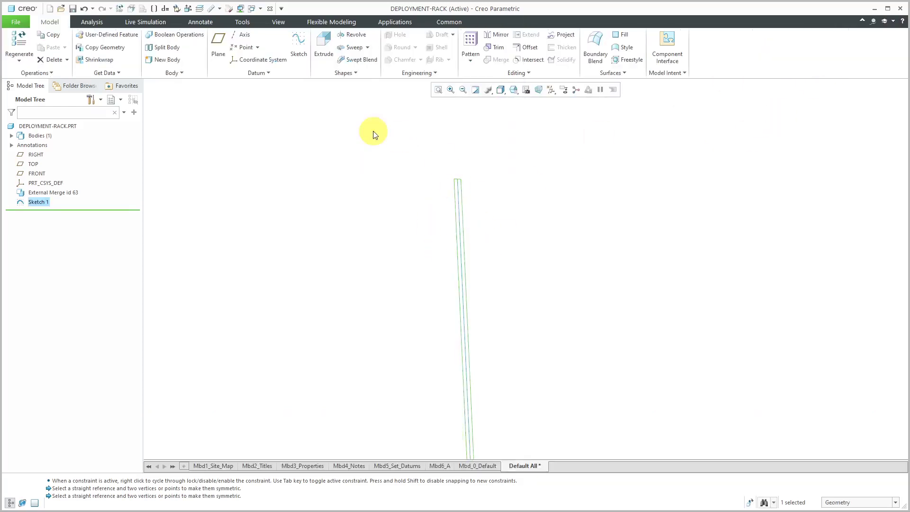
left_click(318, 42)
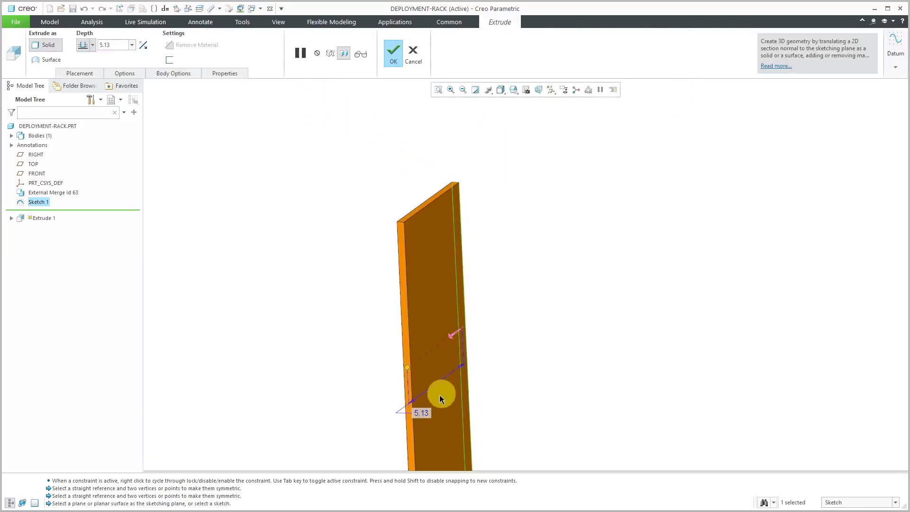
right_click(406, 368)
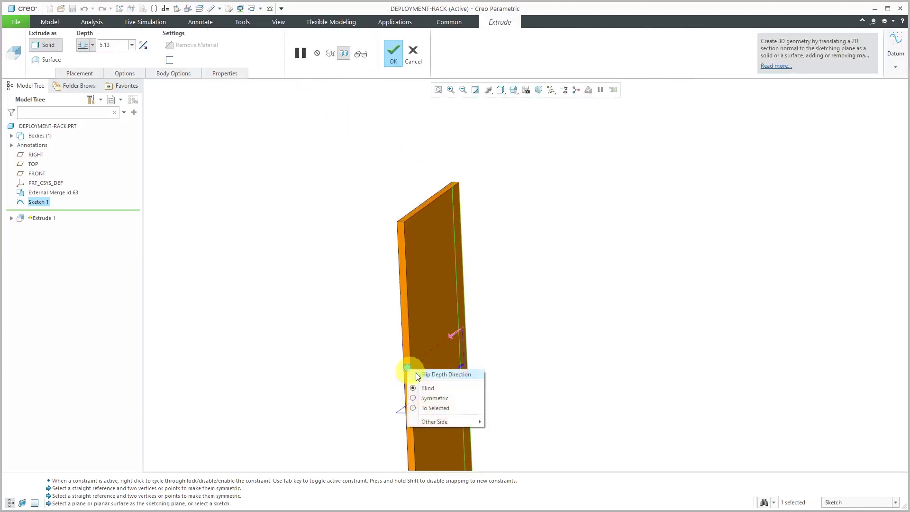
left_click(437, 397)
double_click(455, 394)
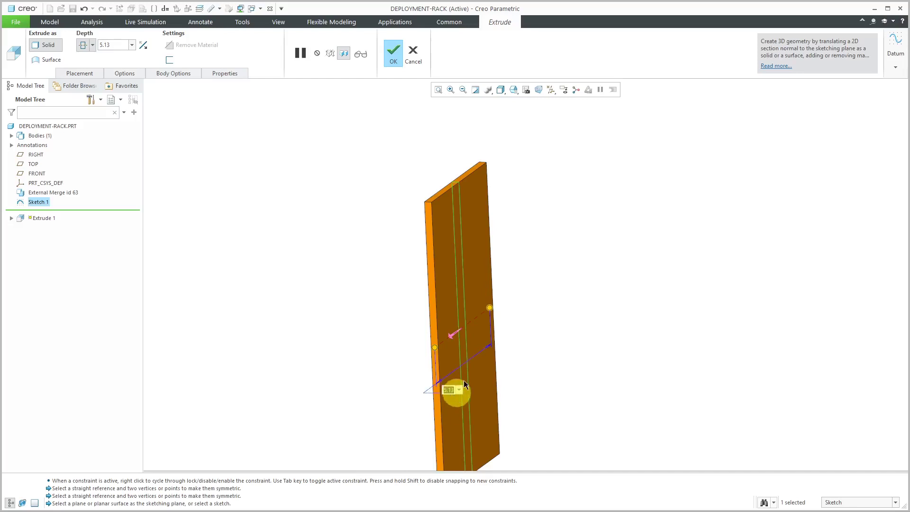
type(".5")
key("Return")
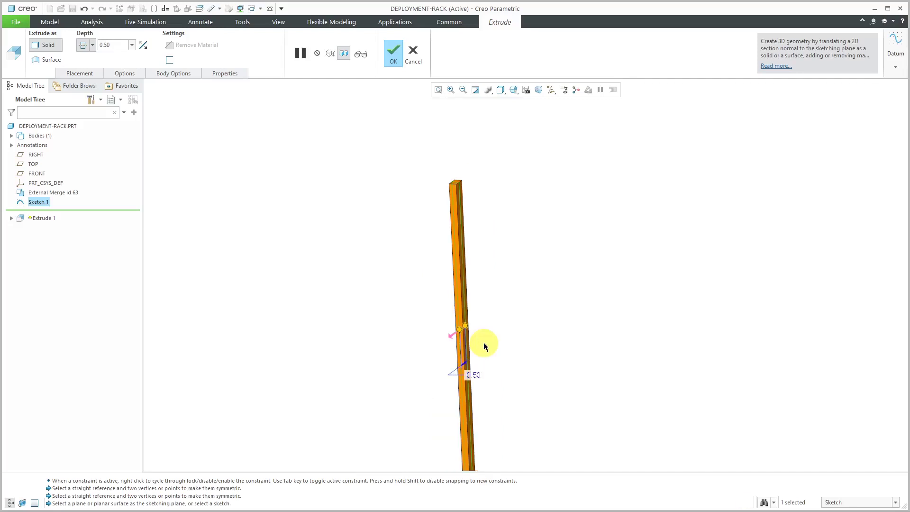
left_click(394, 61)
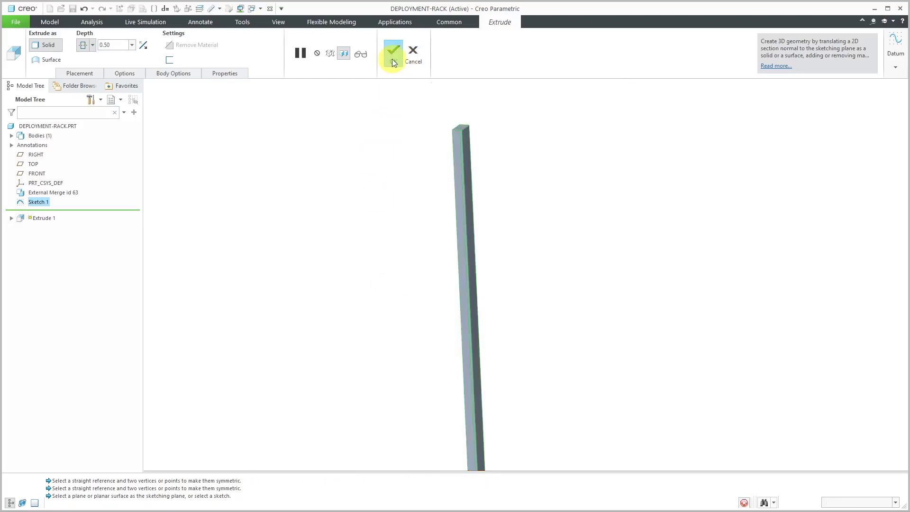
Apply a light blue appearance to the whole rack part and close its window to return to the assembly.
left_click(278, 22)
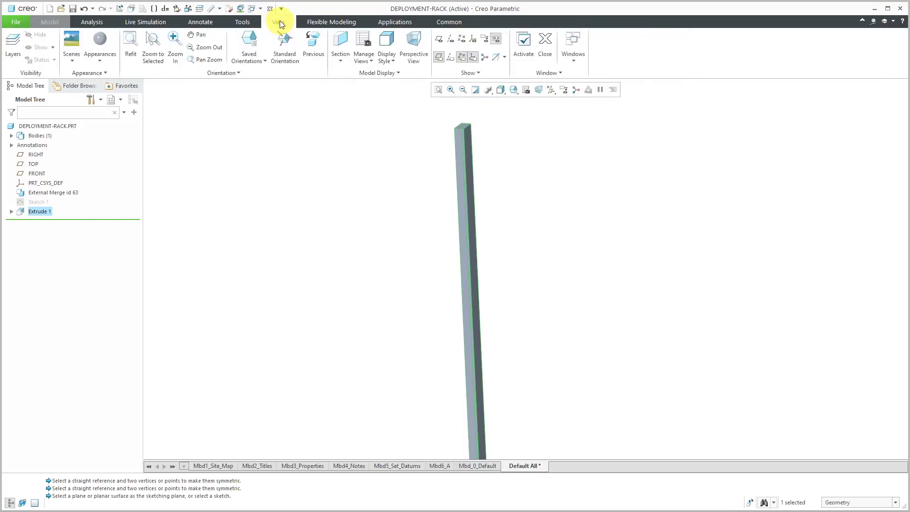
left_click(100, 52)
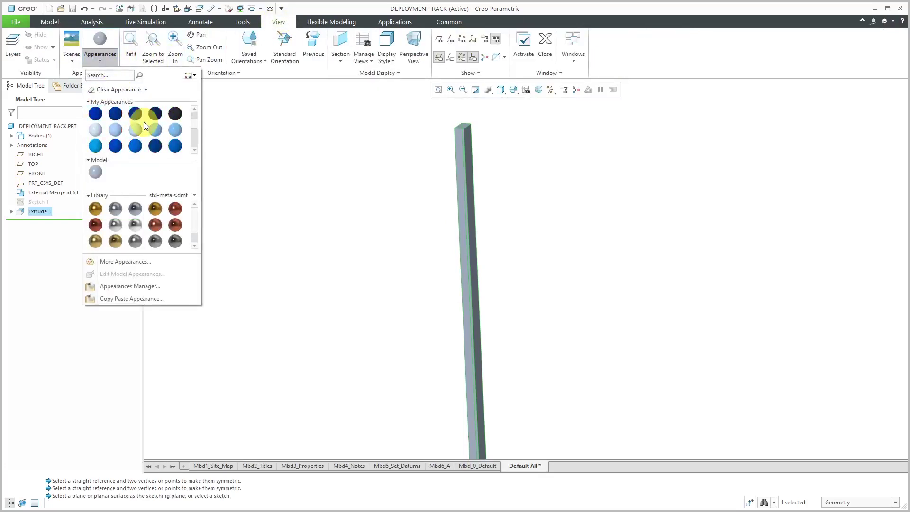
left_click(143, 121)
left_click(66, 127)
middle_click(73, 123)
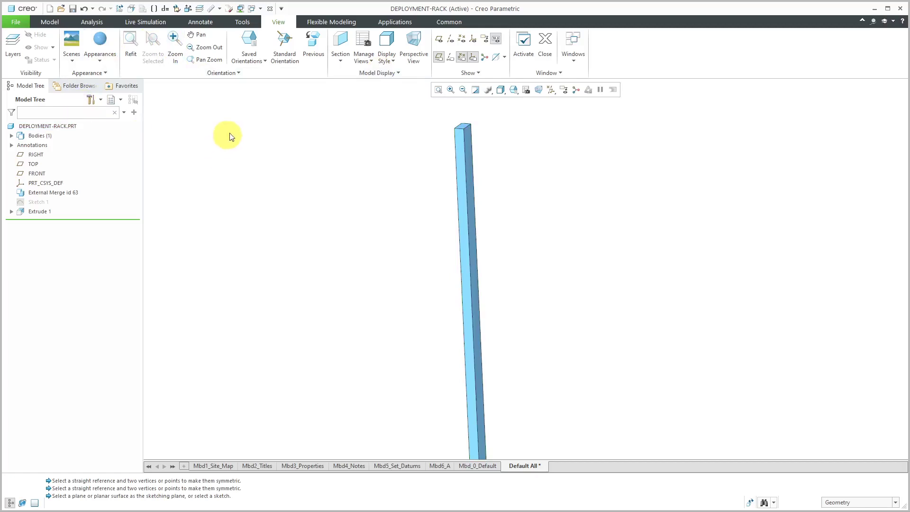
left_click(544, 47)
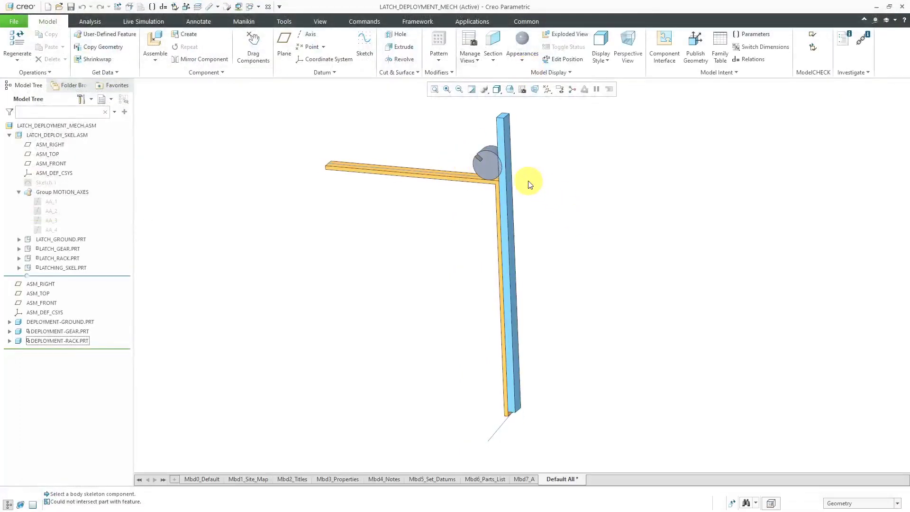
Examine where the gear disc meets the rack bar in the assembly to check their fit.
scroll(509, 154, "up", 5)
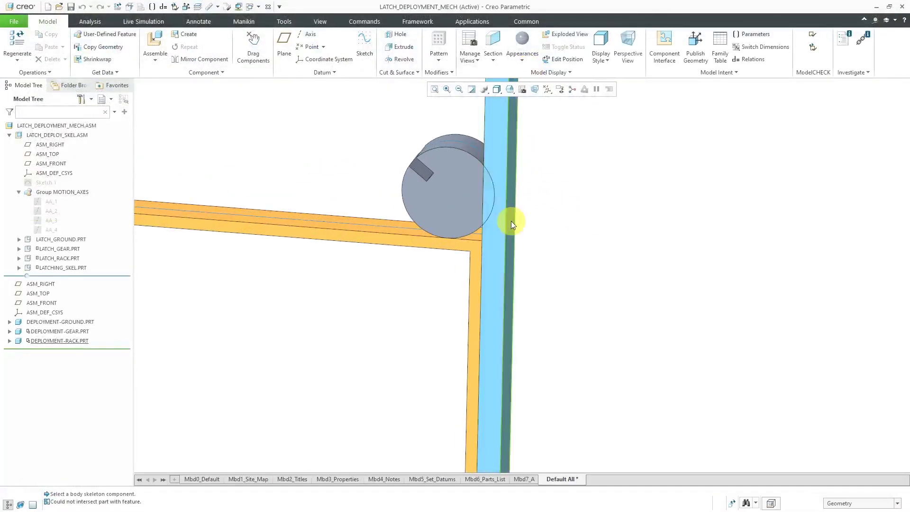
left_click(471, 210)
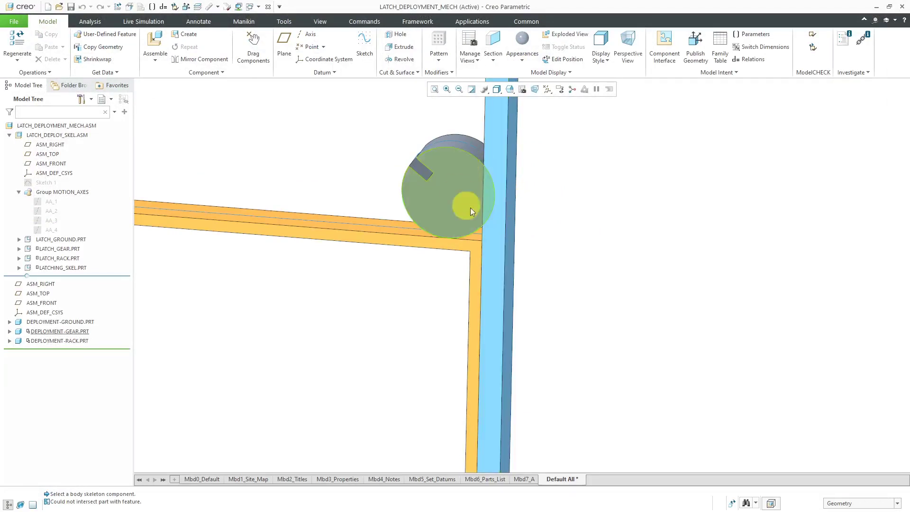
left_click(490, 161)
scroll(454, 178, "down", 5)
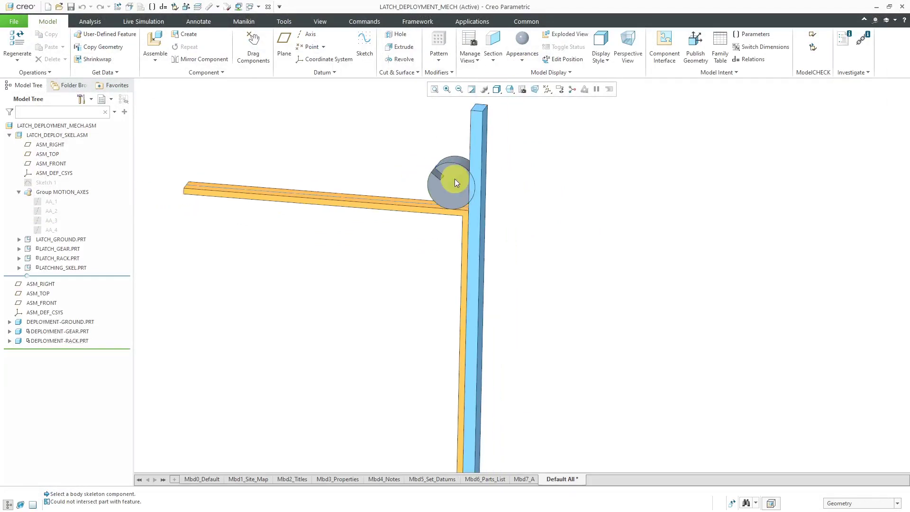
left_click(472, 193)
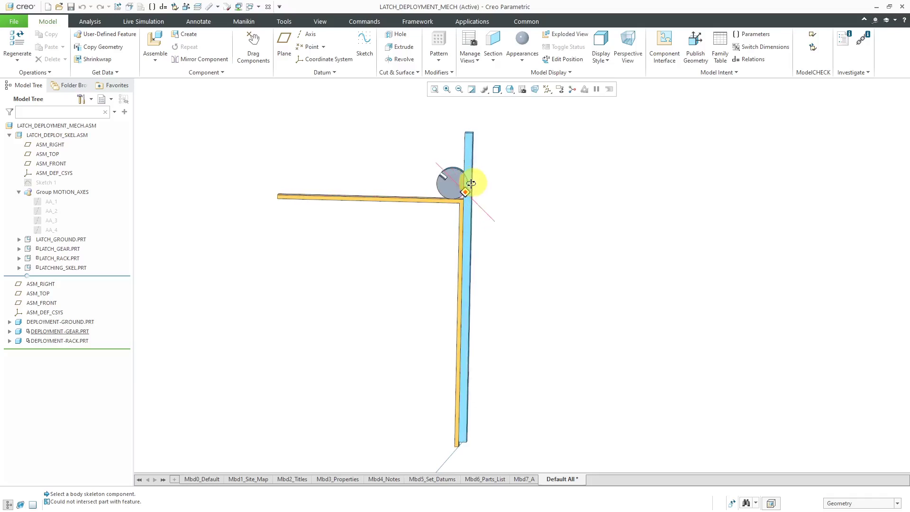
scroll(472, 190, "up", 3)
left_click(405, 192)
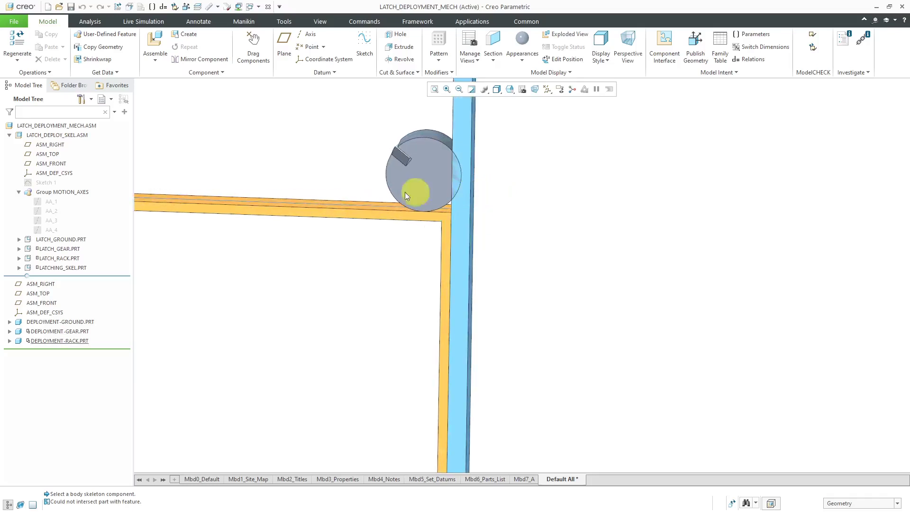
Set the width dimension of Sketch 1 in DEPLOYMENT-RACK.PRT to 0.125 and regenerate the assembly.
left_click(10, 341)
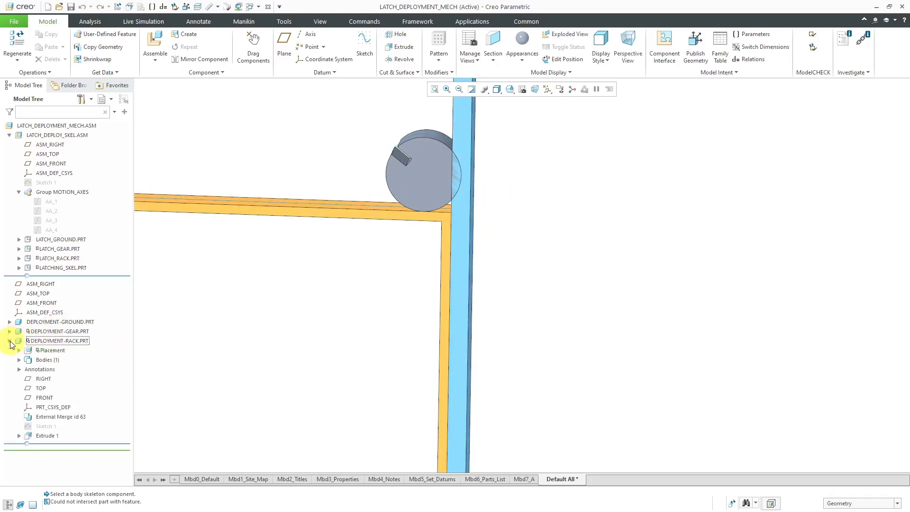
left_click(43, 436)
left_click(43, 424)
left_click(50, 367)
scroll(417, 367, "down", 5)
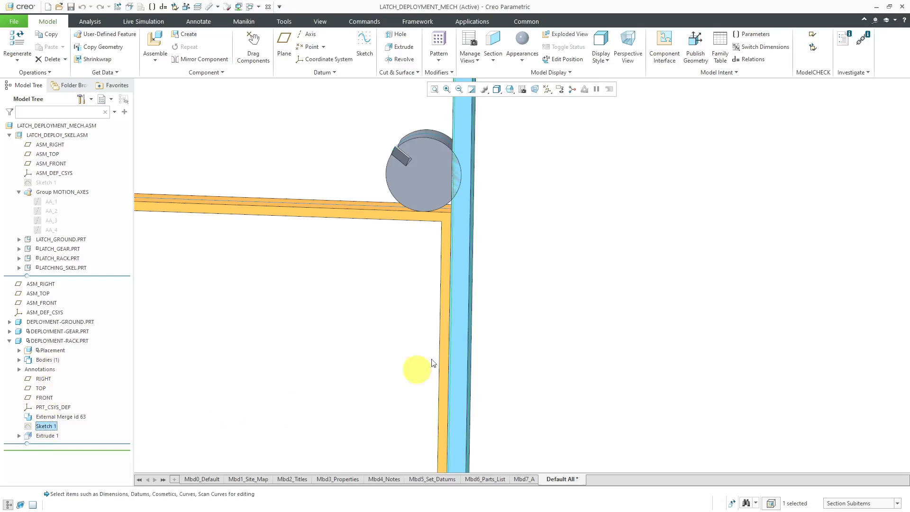
scroll(474, 180, "up", 6)
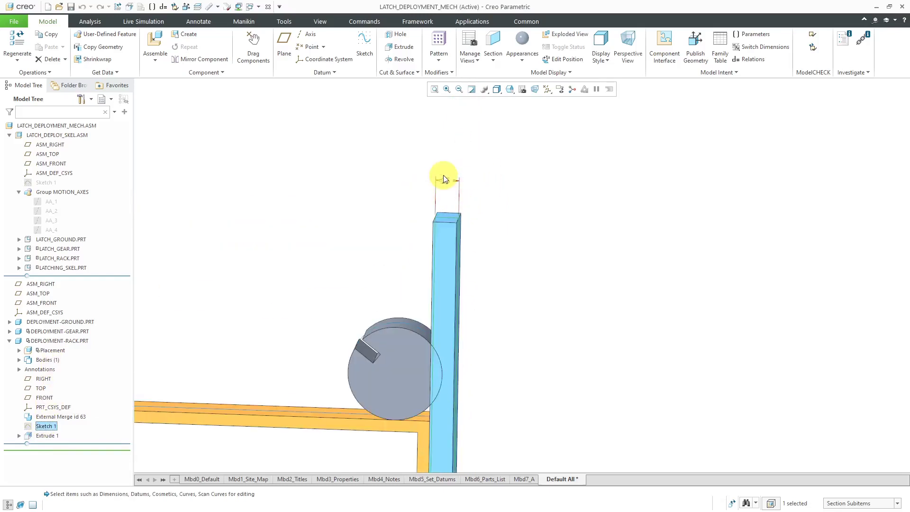
double_click(448, 186)
key("BackSpace")
type(".125")
key("Return")
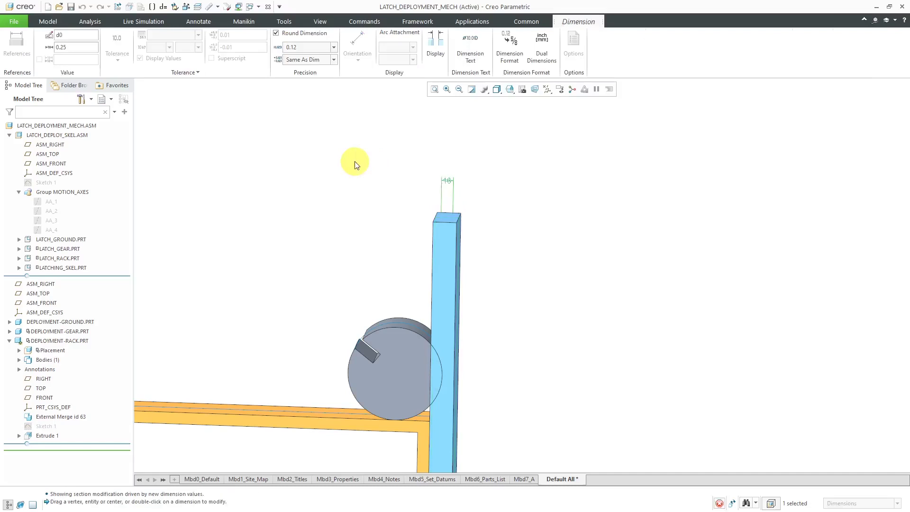
left_click(731, 503)
Create a new solid part component in the assembly with the file name deployment-latch.
middle_click_drag(459, 166, 418, 335)
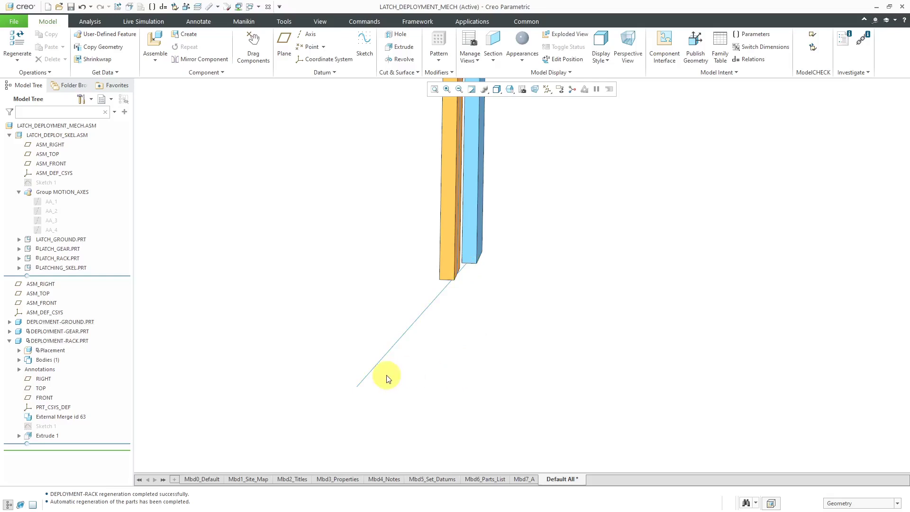
left_click(189, 38)
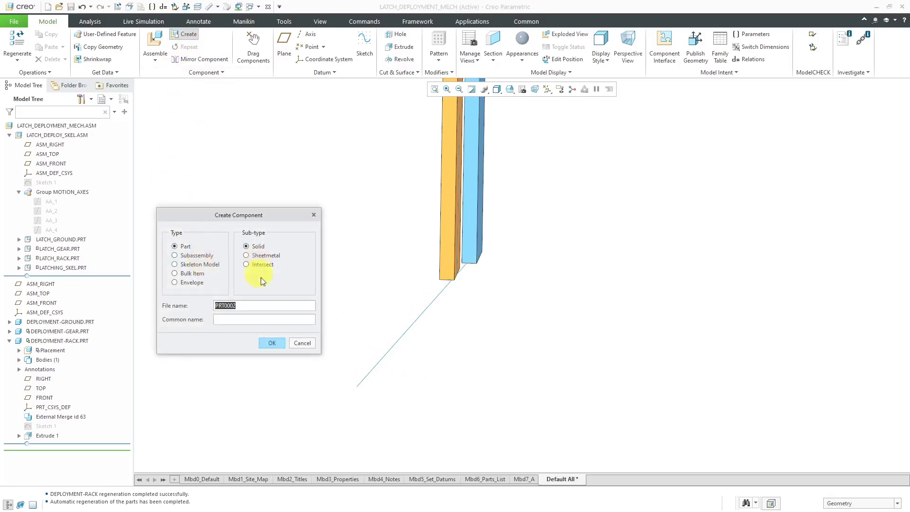
type("deployment-latch")
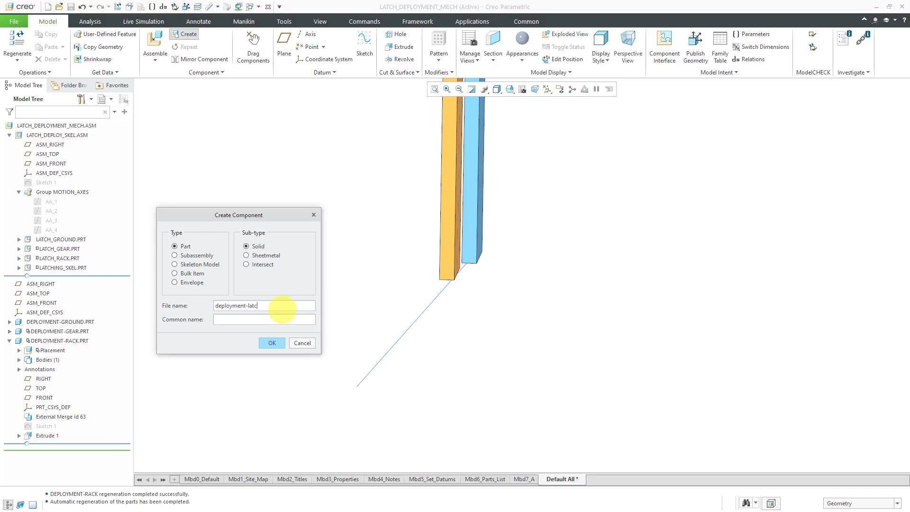
left_click(272, 343)
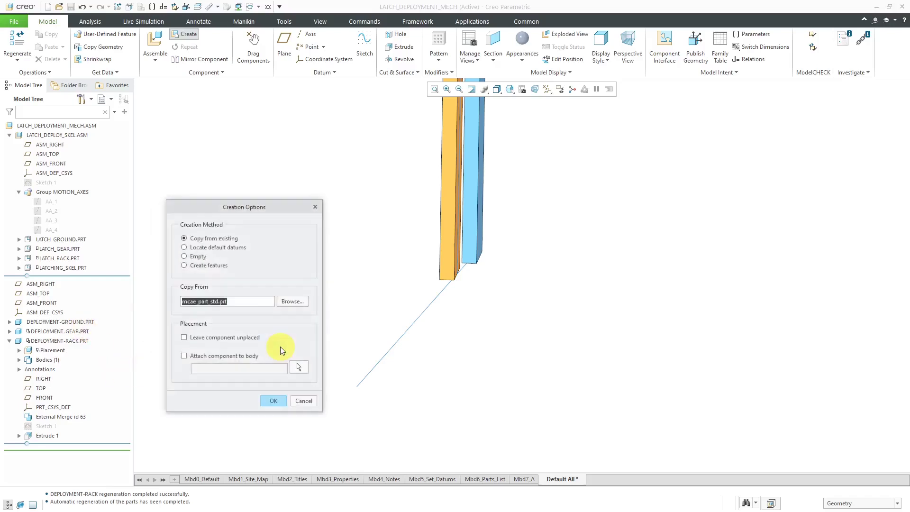
Attach the new latch component to the LATCHING_SKEL.PRT body and create it by copying mcae_part_std.prt.
left_click(184, 355)
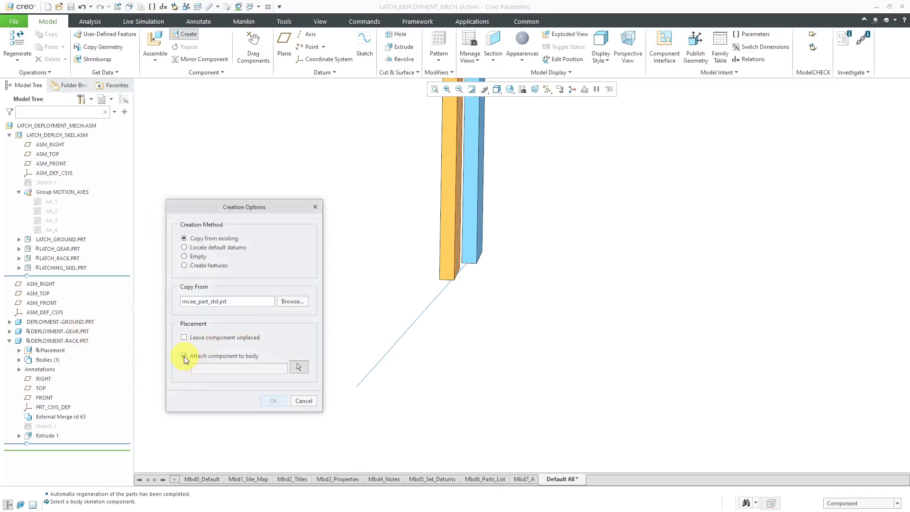
left_click(53, 269)
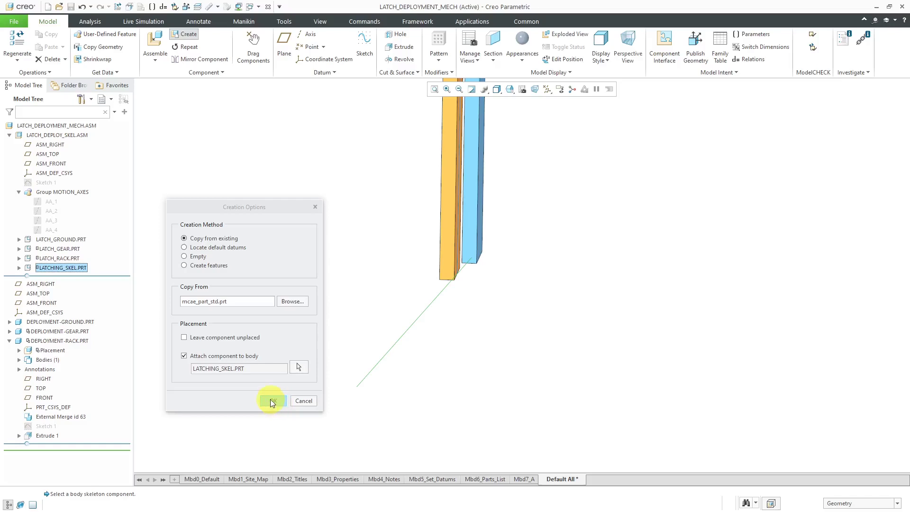
left_click(277, 405)
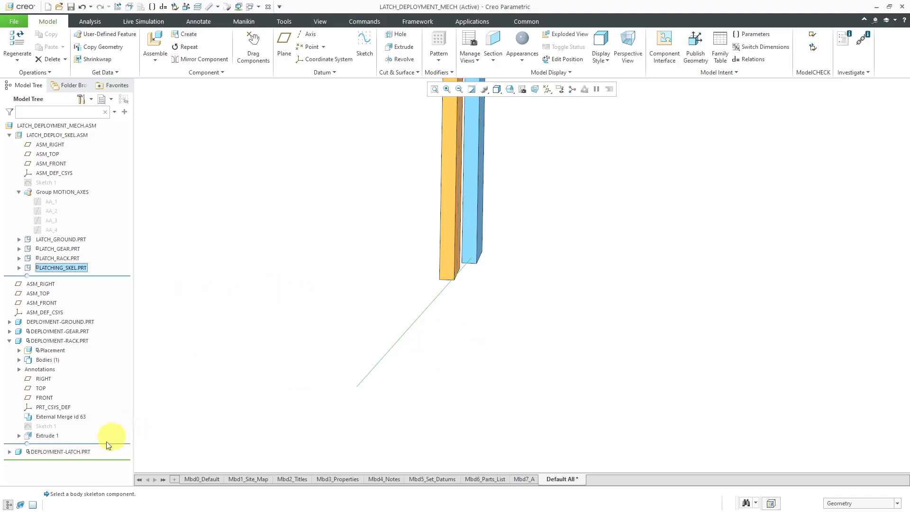
Open DEPLOYMENT-LATCH.PRT in its own window and turn on the display of its datum planes.
left_click(81, 452)
left_click(100, 410)
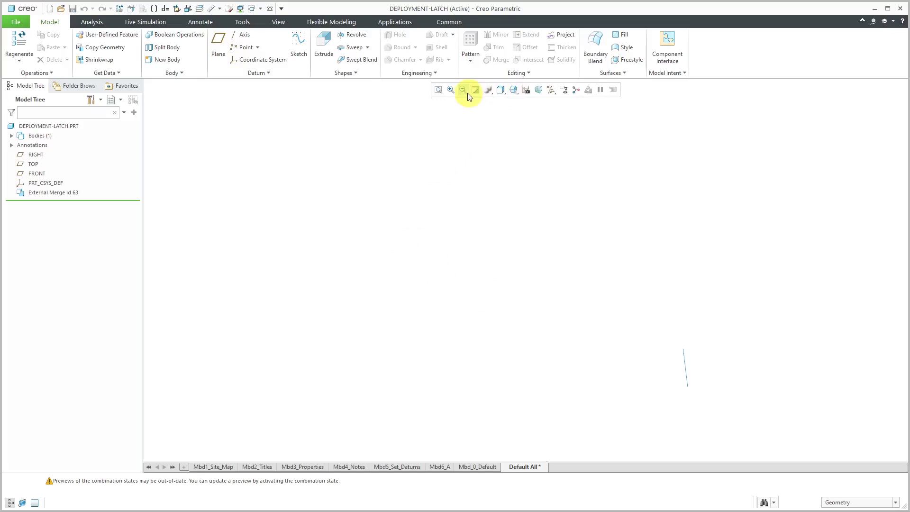
left_click(556, 93)
left_click(571, 141)
left_click(464, 262)
scroll(308, 211, "up", 3)
scroll(517, 295, "down", 5)
scroll(516, 295, "down", 3)
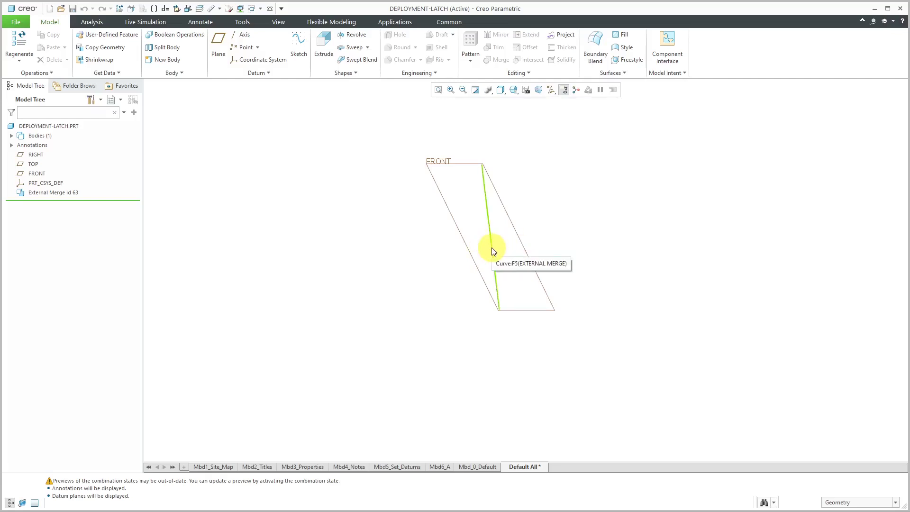
Create a sketch on the FRONT plane containing the projected External Merge curve.
left_click(491, 252)
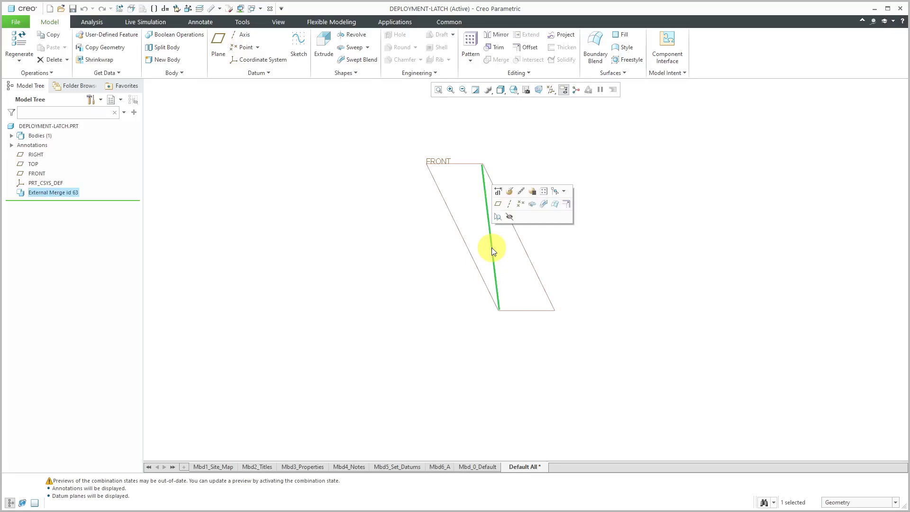
left_click(374, 133)
left_click(300, 47)
left_click(439, 163)
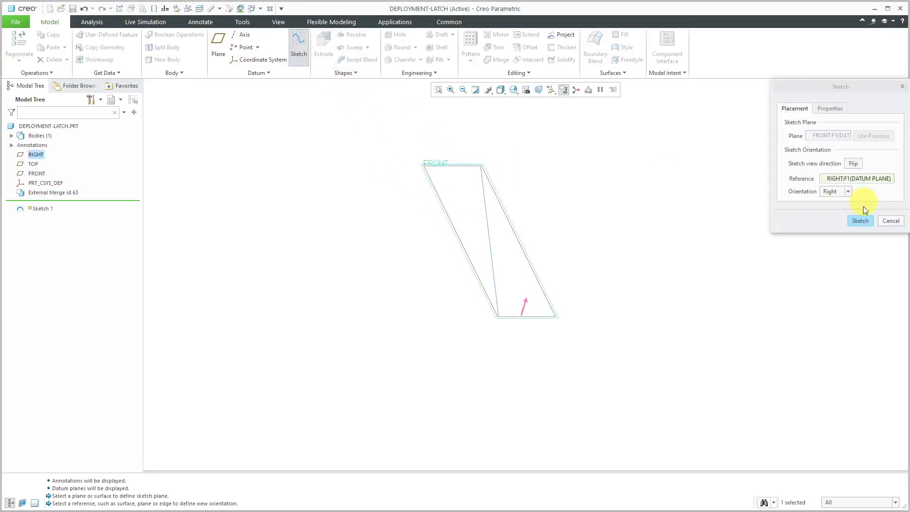
left_click(860, 221)
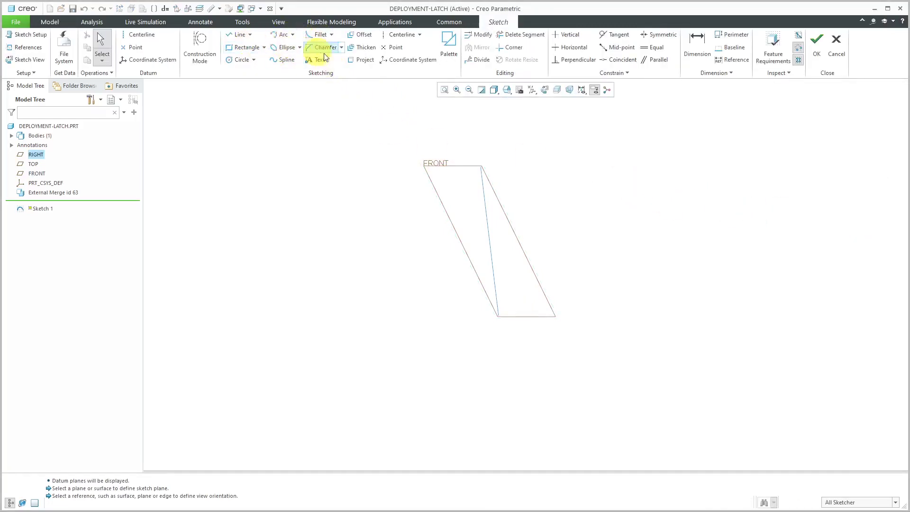
left_click(361, 58)
left_click(487, 213)
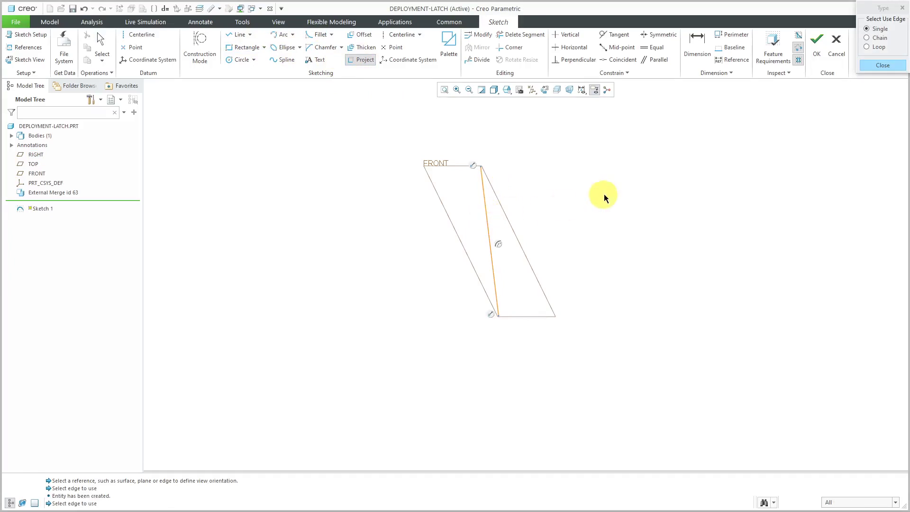
middle_click(604, 194)
left_click(815, 51)
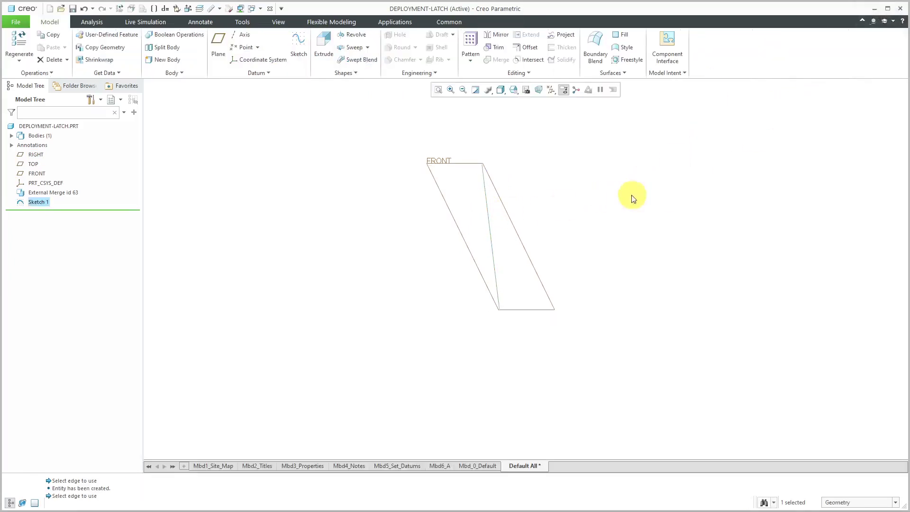
Extrude the projected line symmetrically as a surface with a depth of 0.5.
left_click(319, 47)
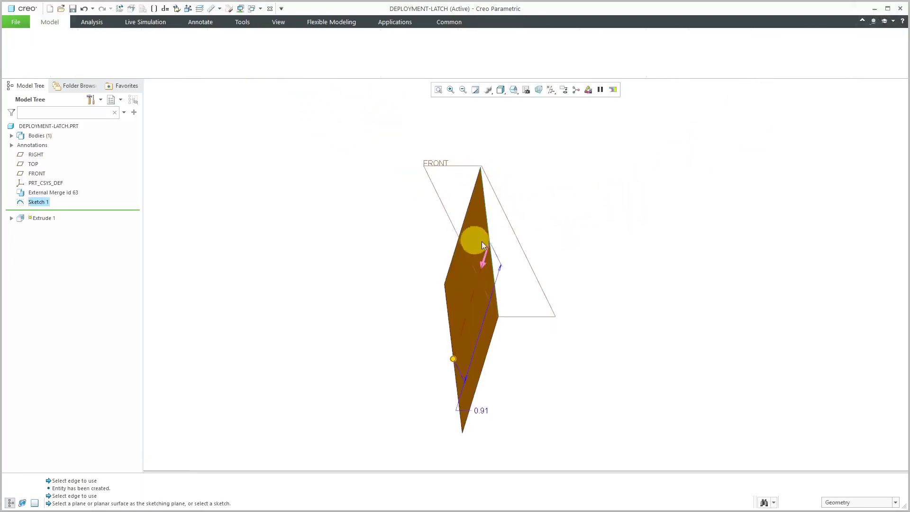
right_click(454, 358)
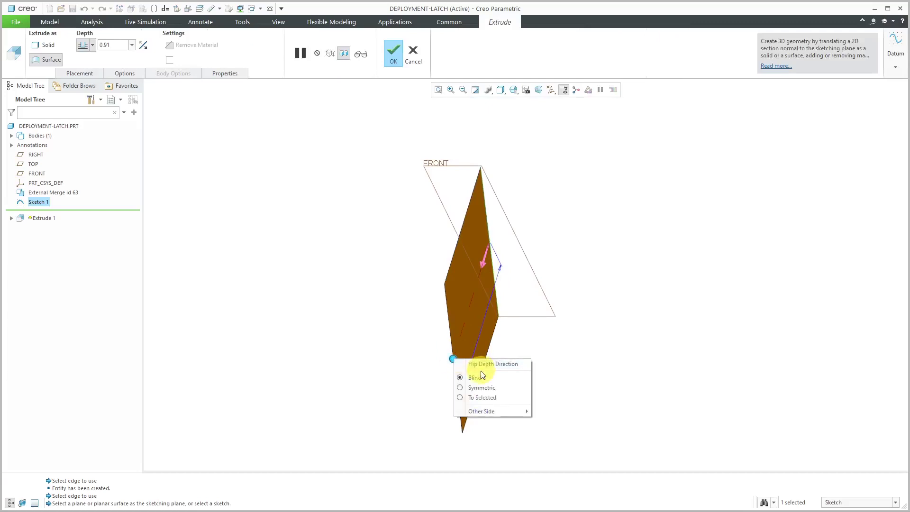
left_click(478, 386)
double_click(499, 351)
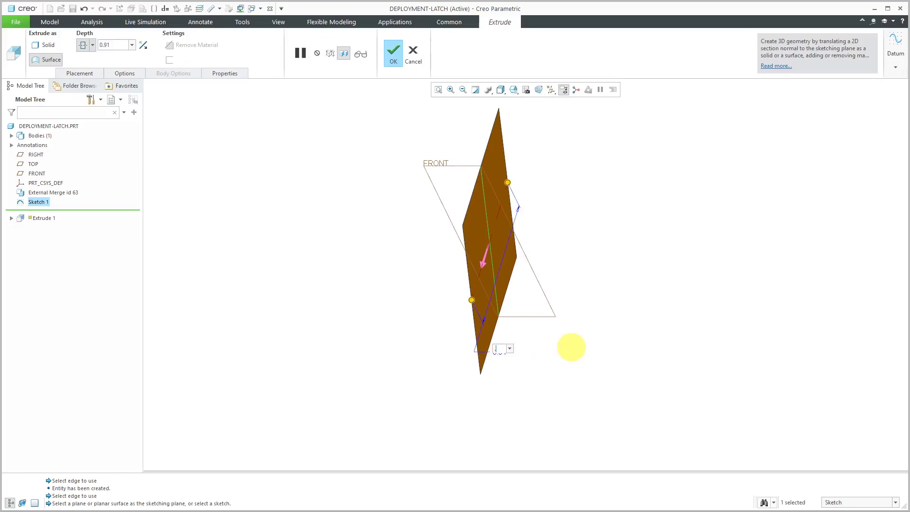
type("0.5")
key("Return")
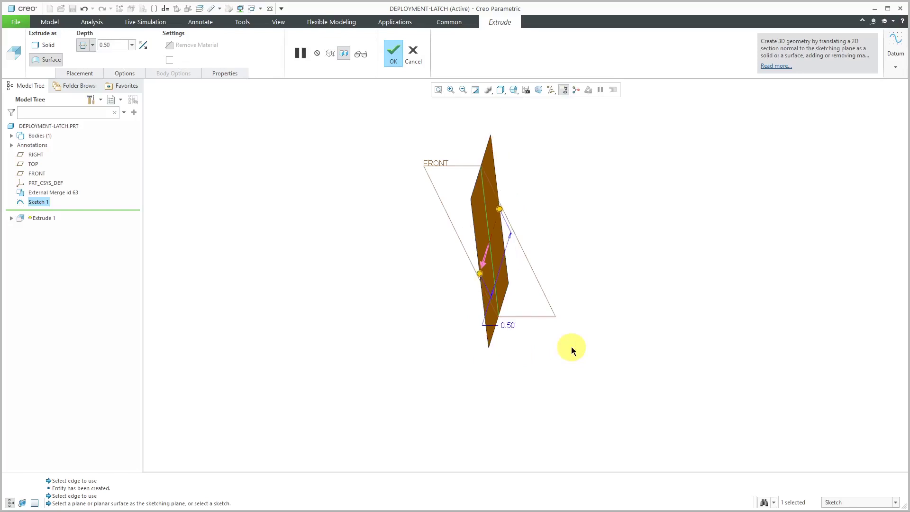
left_click(396, 56)
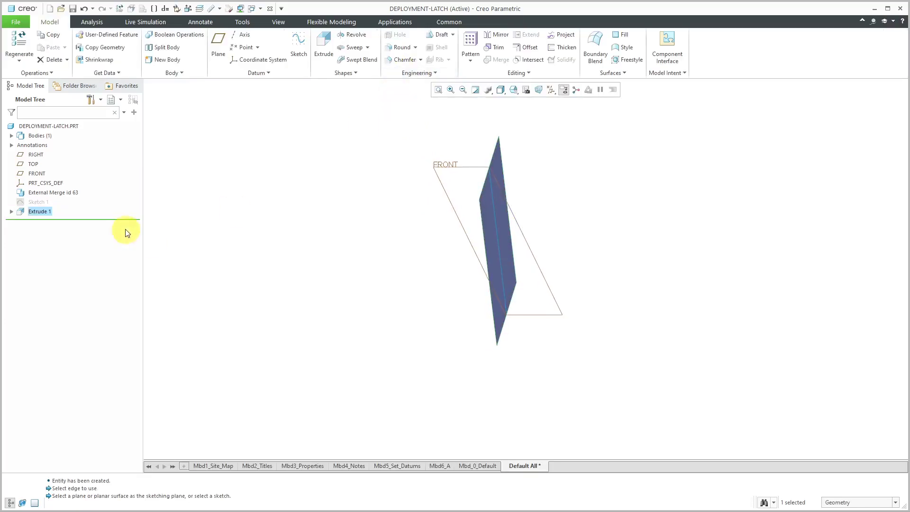
Edit Sketch 1 and draw two equal circles about 0.22 in diameter centred on the projected line's endpoints.
left_click(40, 203)
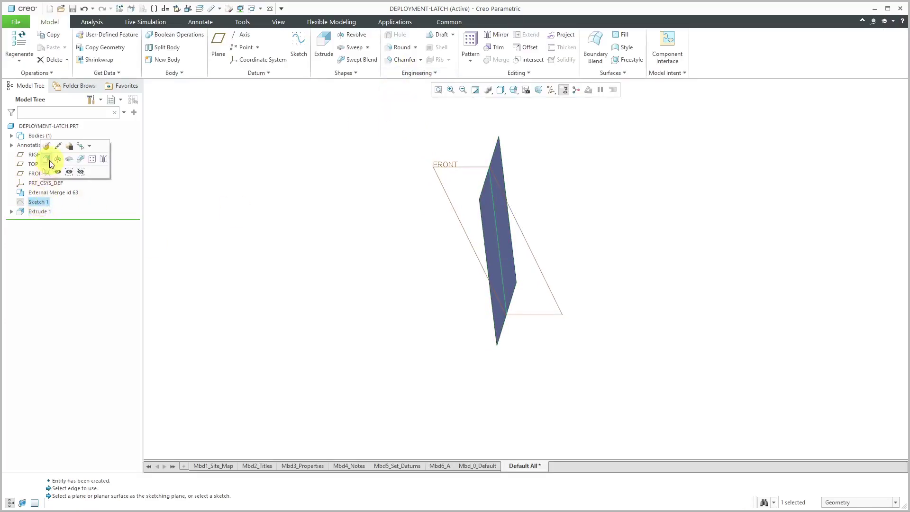
left_click(48, 145)
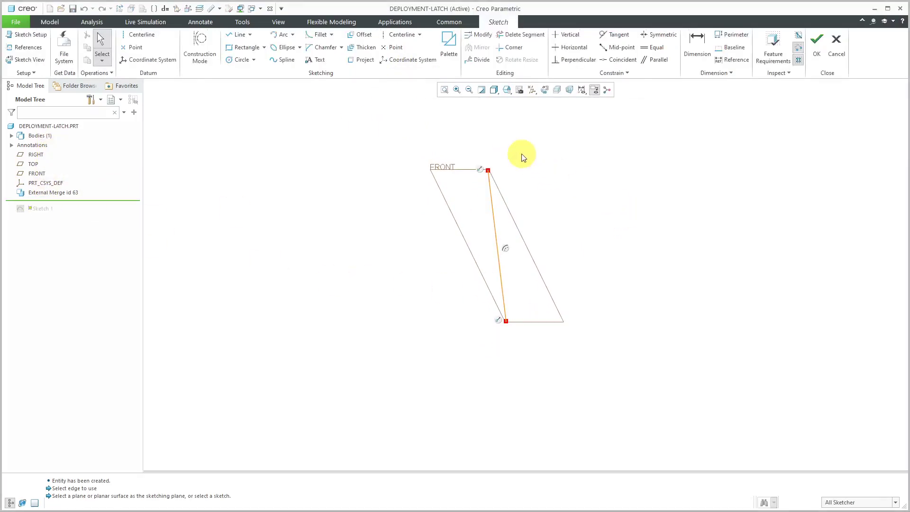
left_click(232, 61)
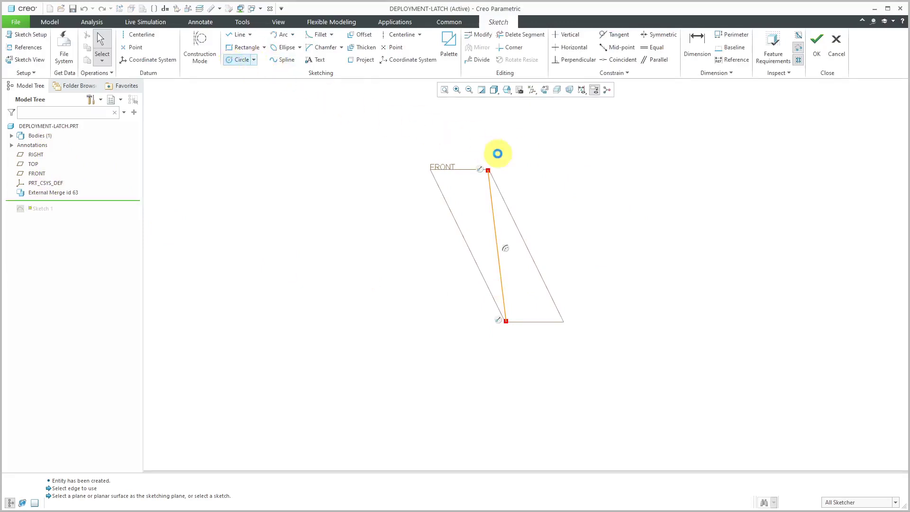
left_click(488, 171)
left_click(501, 183)
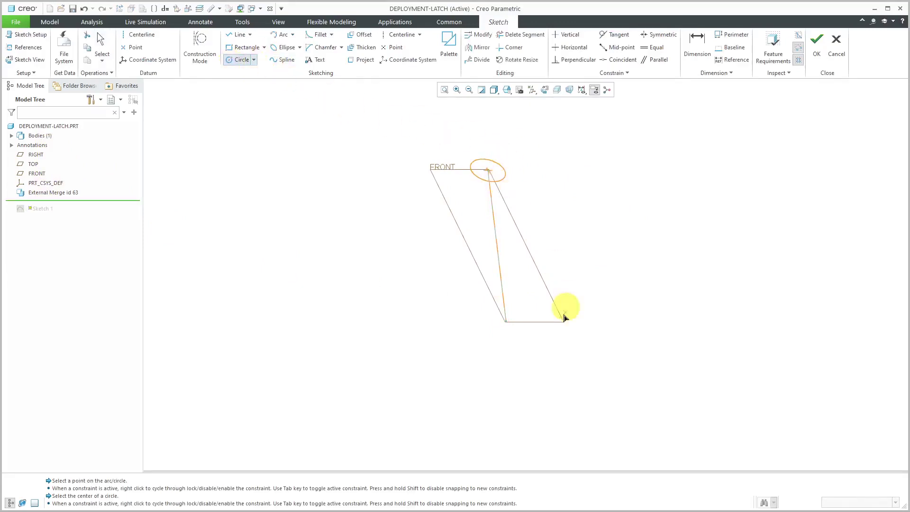
left_click(506, 321)
left_click(523, 323)
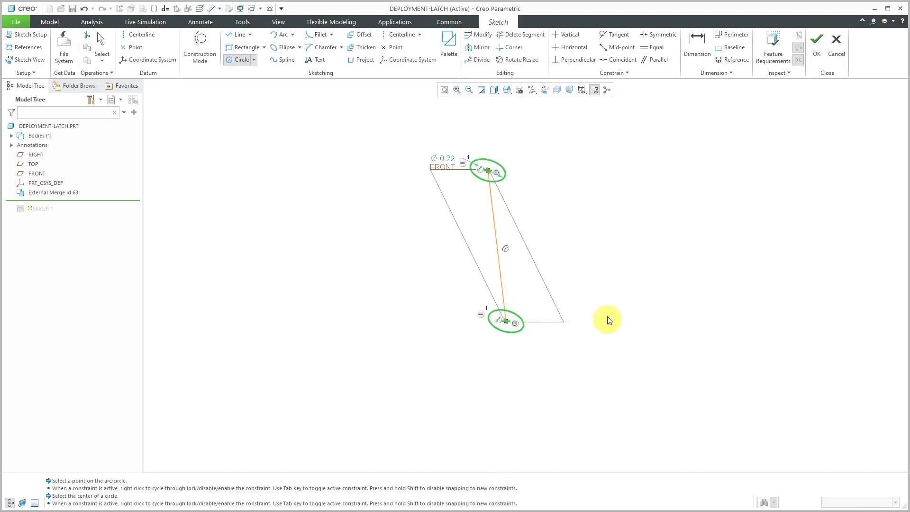
middle_click(605, 319)
Connect the two end circles with tangent lines along both sides of the projected line.
left_click(250, 35)
left_click(252, 57)
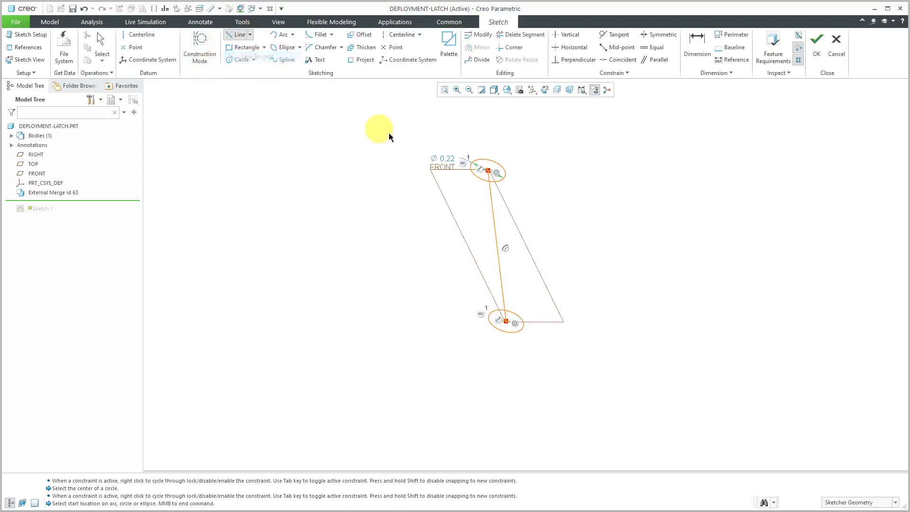
left_click(471, 172)
left_click(488, 320)
middle_click(334, 245)
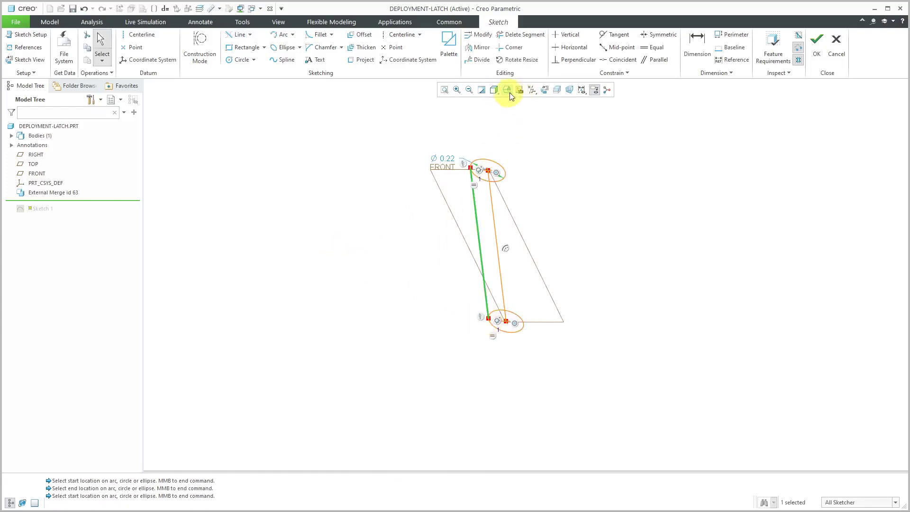
left_click(544, 89)
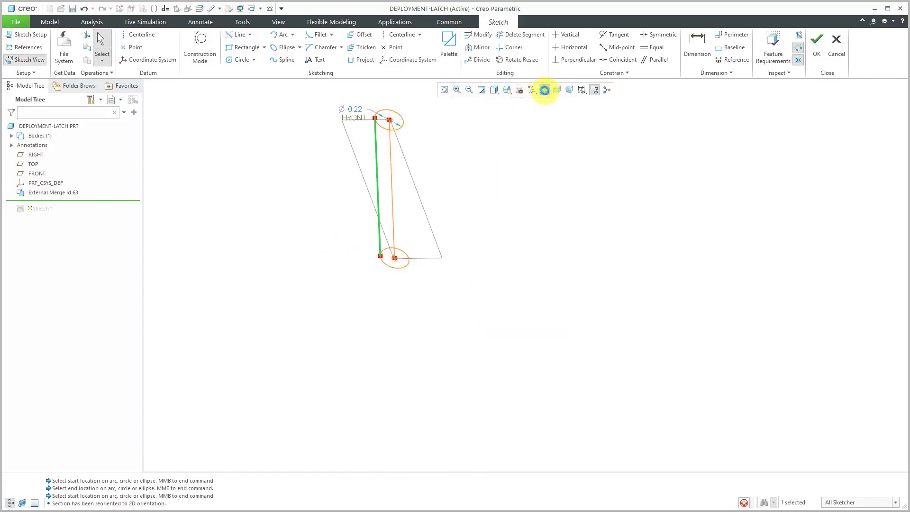
left_click(534, 155)
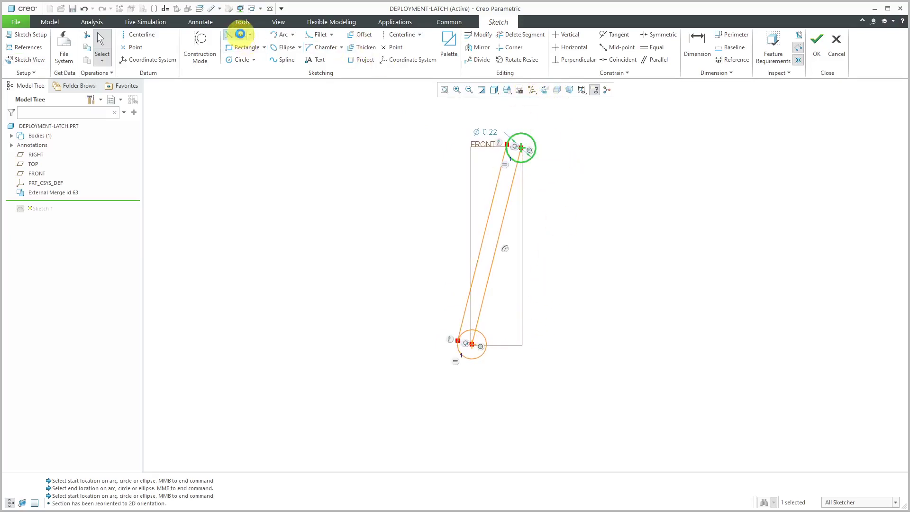
left_click(238, 35)
left_click(533, 152)
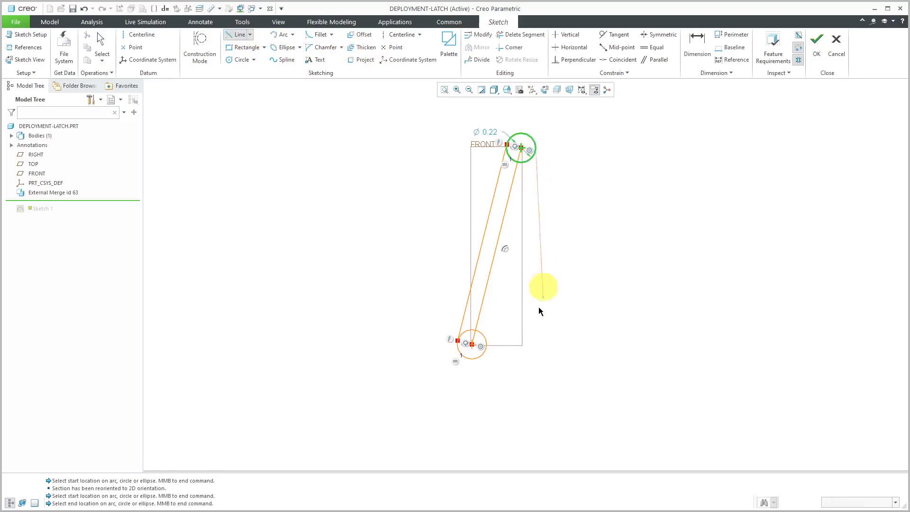
left_click(490, 345)
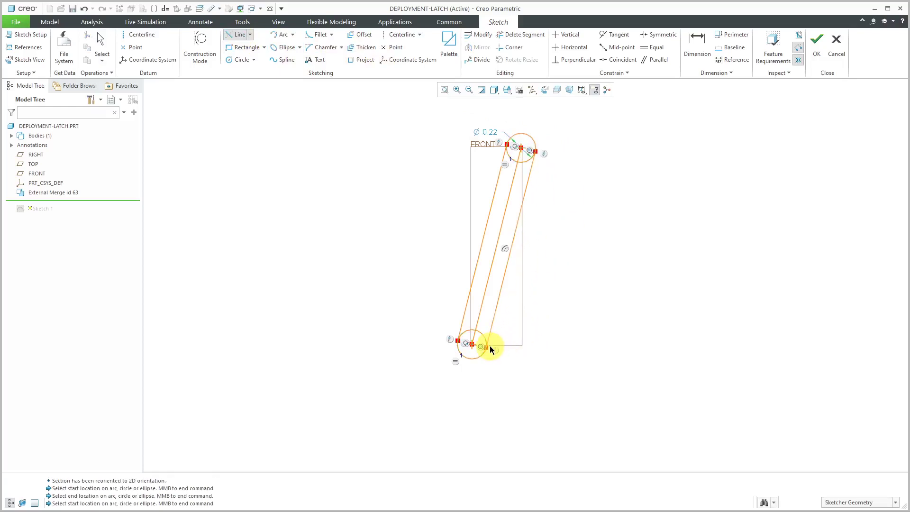
middle_click(578, 311)
Set the end circles' diameter to 0.125 and finish the sketch.
double_click(488, 134)
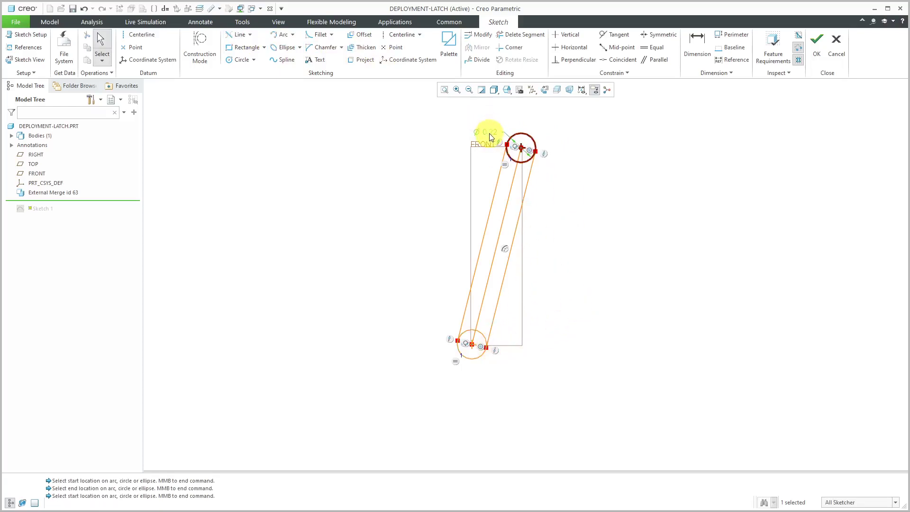
type(".12")
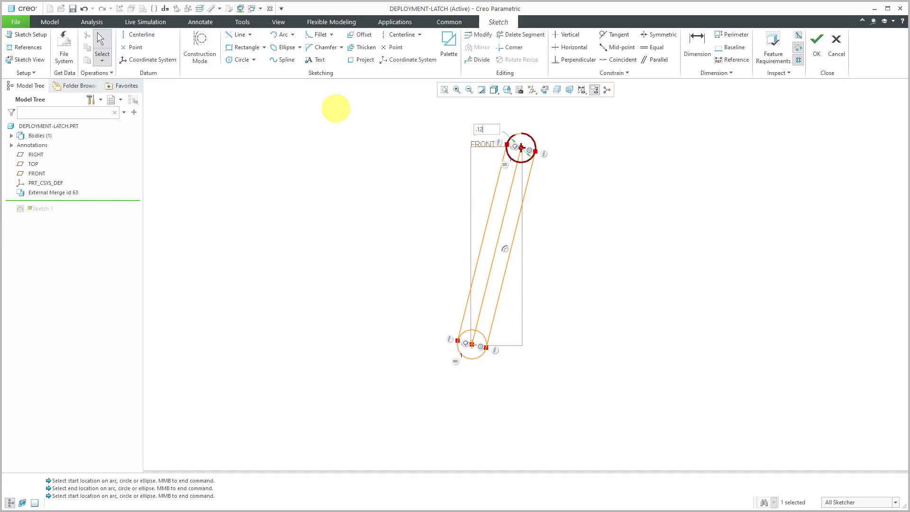
type("5")
key("Return")
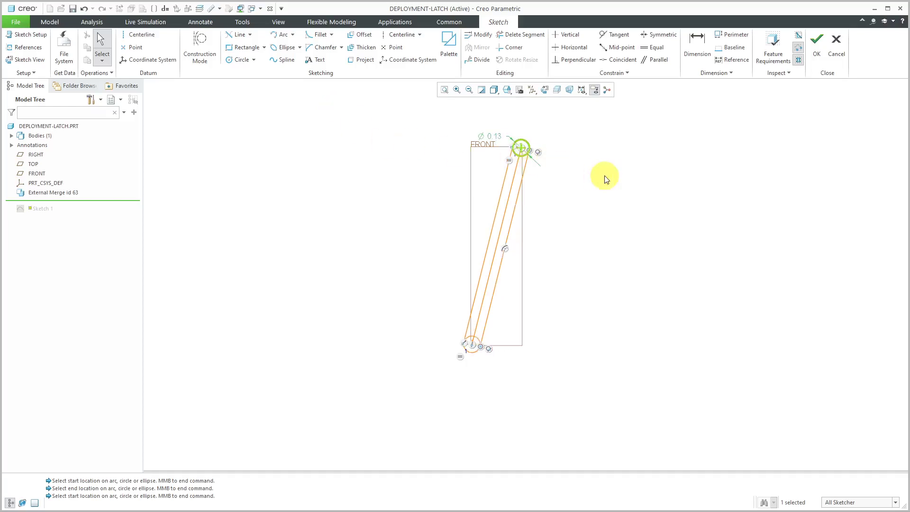
scroll(550, 167, "down", 3)
scroll(489, 142, "up", 2)
left_click(820, 55)
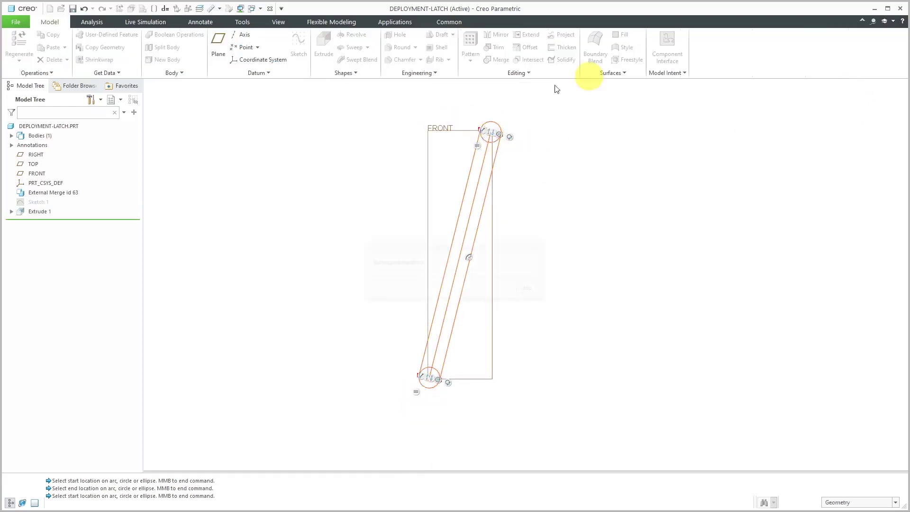
Delete the Extrude 1 surface feature from the latch part.
left_click(47, 211)
right_click(47, 211)
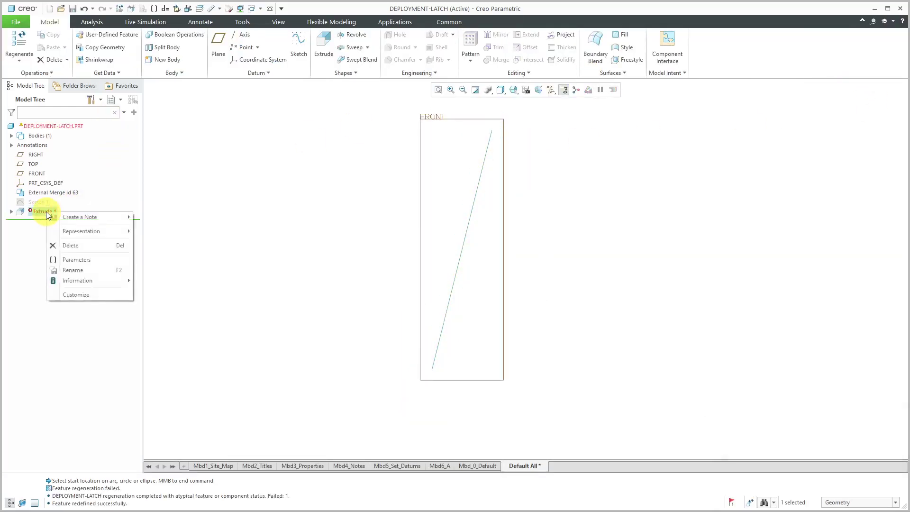
left_click(87, 244)
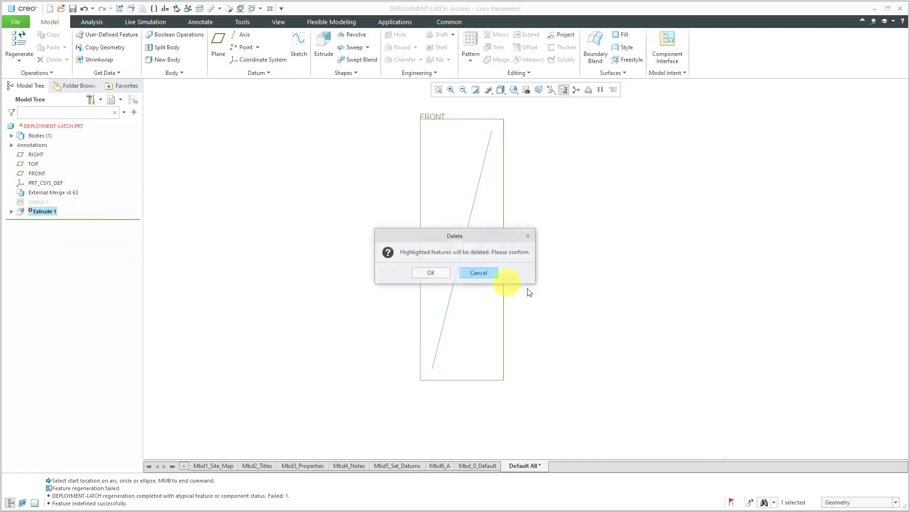
left_click(435, 273)
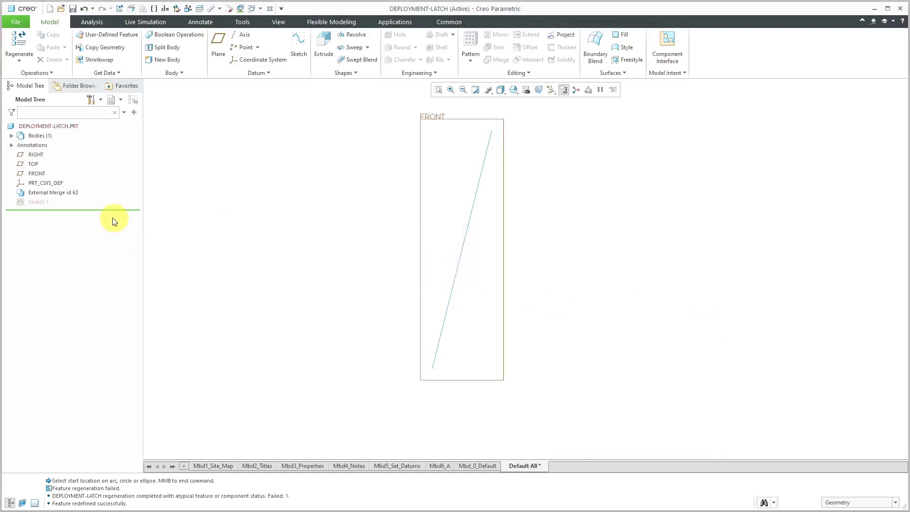
Show Sketch 1 in the latch part and select all its enclosed regions using the Sketch Region filter.
left_click(37, 202)
left_click(582, 349)
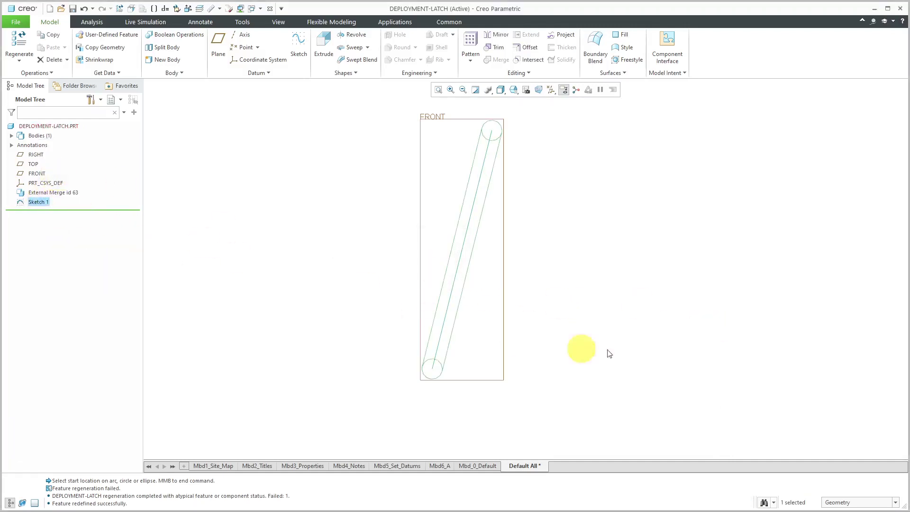
left_click(866, 502)
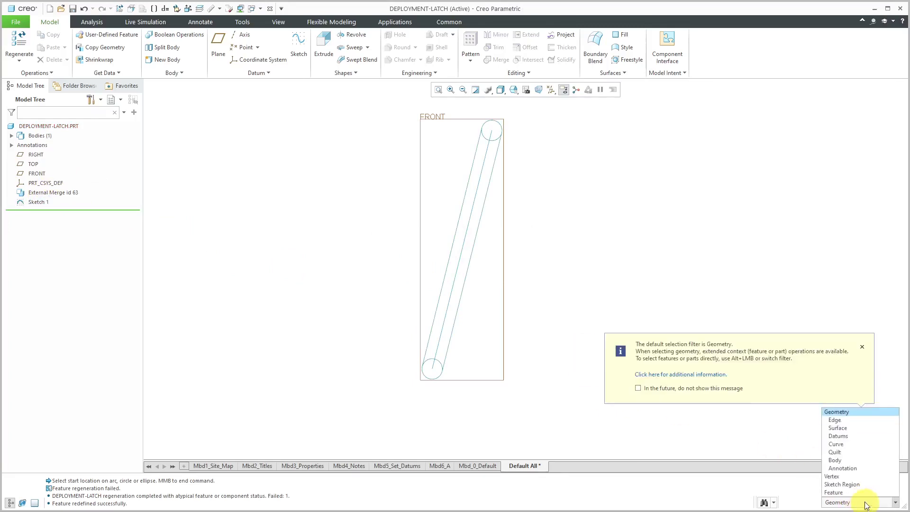
left_click(850, 483)
mouse_move(361, 115)
left_mouse_down()
mouse_move(562, 378)
mouse_move(575, 408)
left_mouse_up()
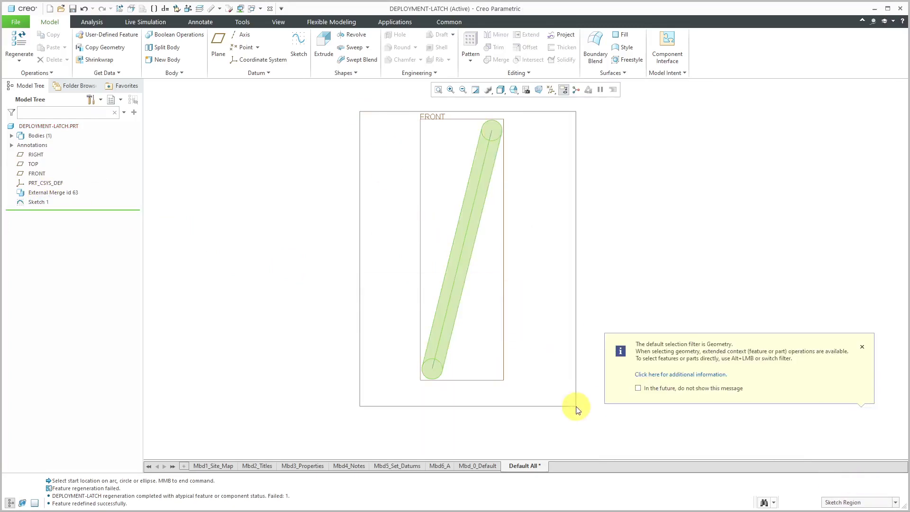
Extrude the selected sketch regions as a solid, symmetric about the sketch plane, with a total depth of 0.5.
left_click(324, 48)
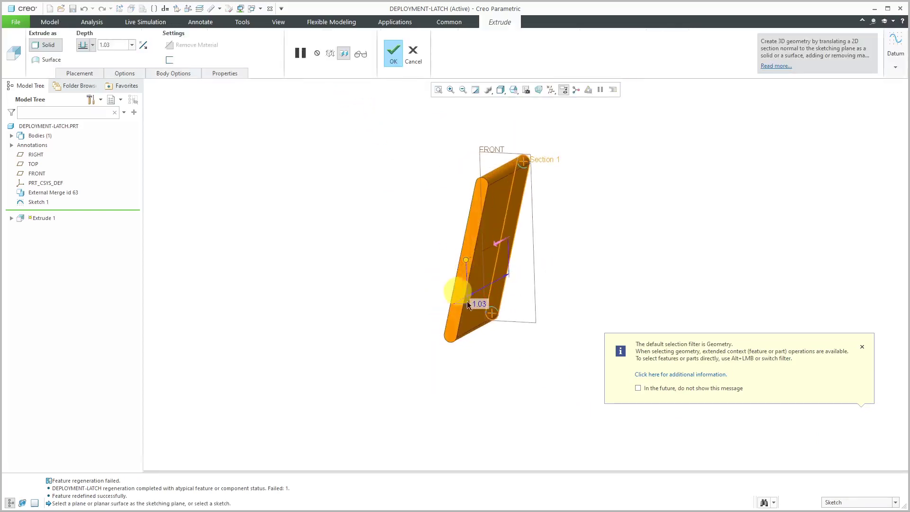
right_click(469, 261)
left_click(504, 288)
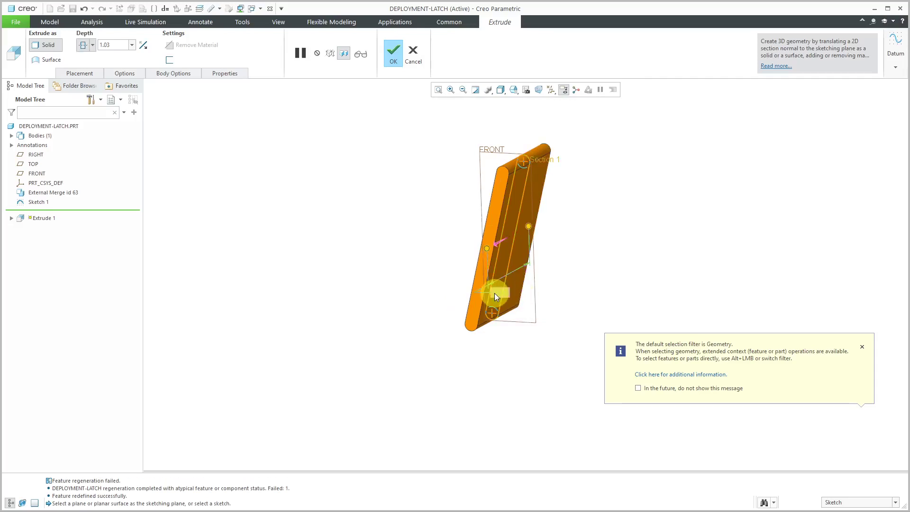
double_click(501, 292)
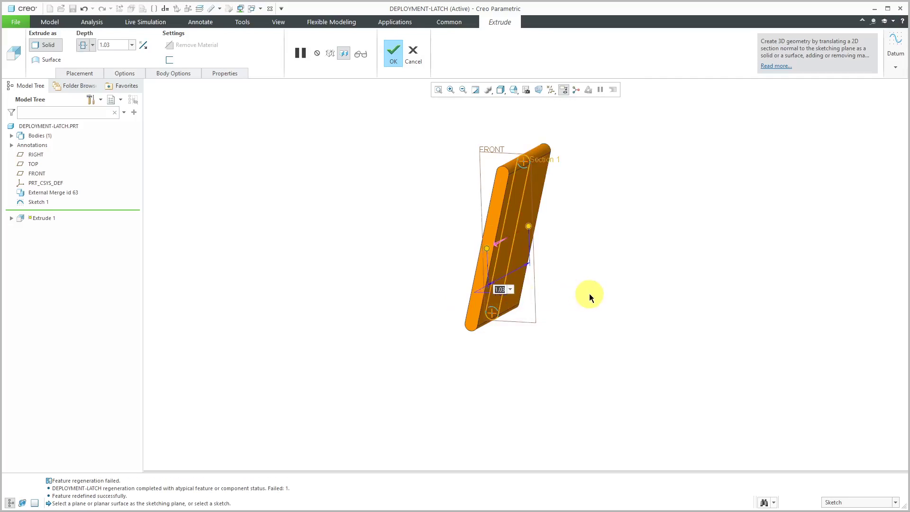
type(".5")
key("Return")
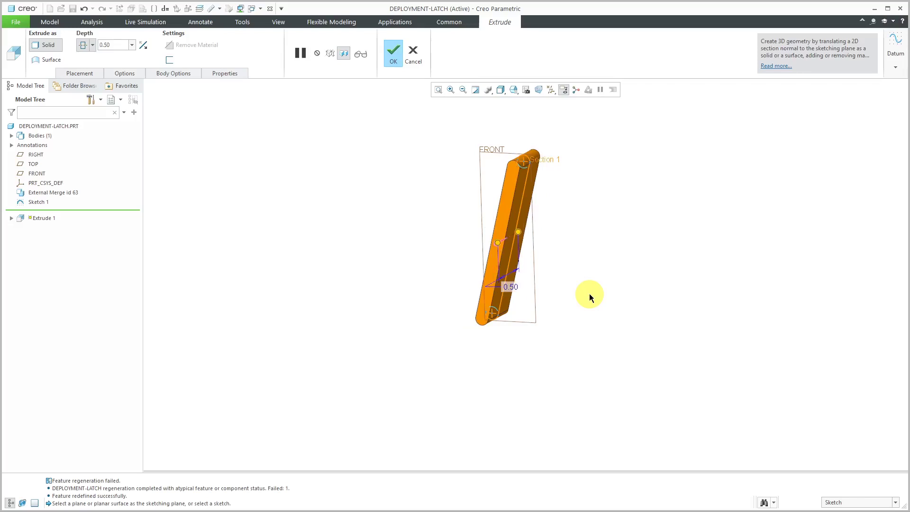
left_click(393, 56)
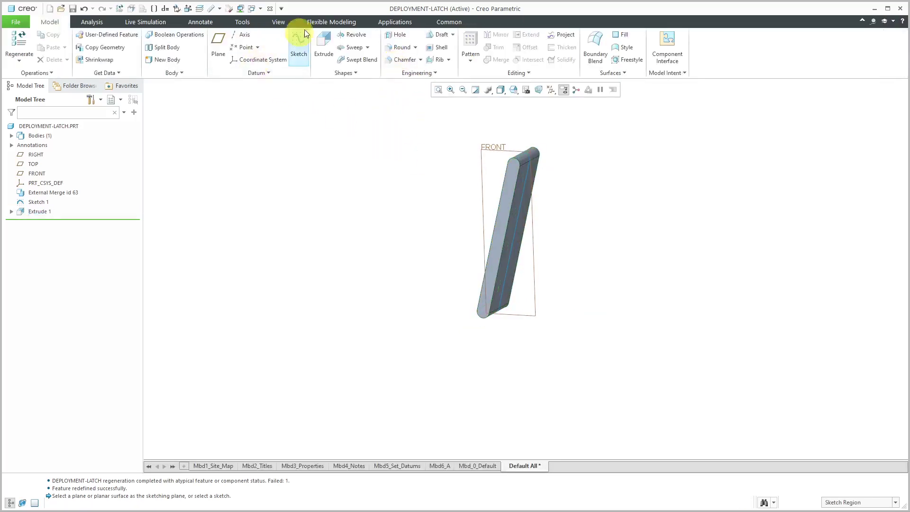
Apply a bright pink appearance to the entire latch part.
left_click(284, 26)
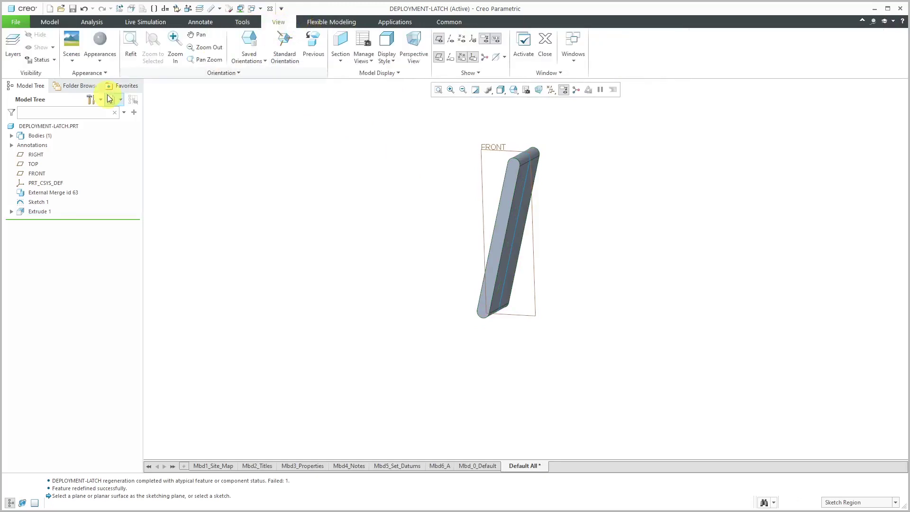
left_click(102, 62)
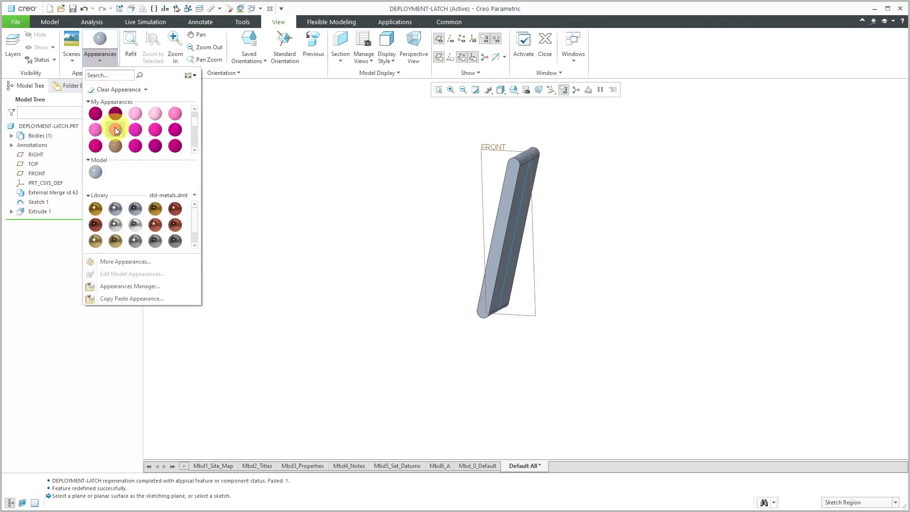
left_click(114, 128)
left_click(60, 127)
middle_click(202, 166)
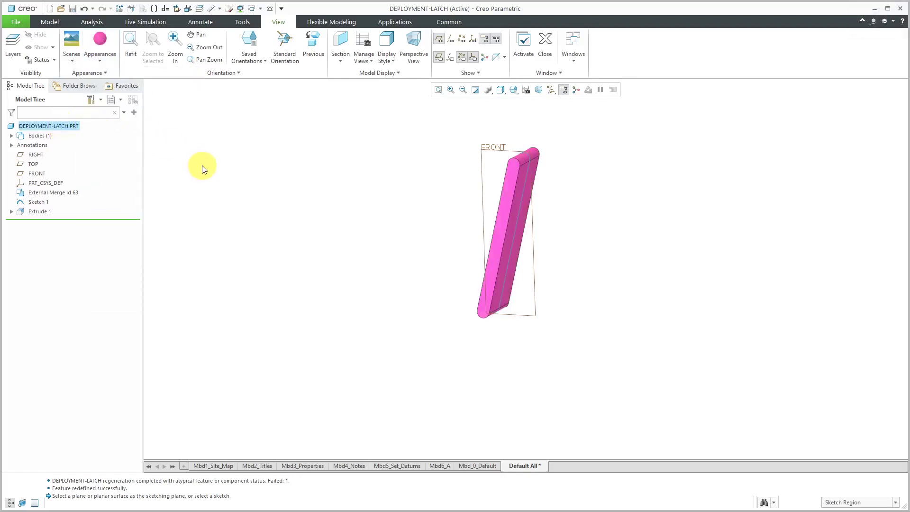
Close the latch part window, hide the datum planes in the assembly and restore the default view orientation.
left_click(539, 57)
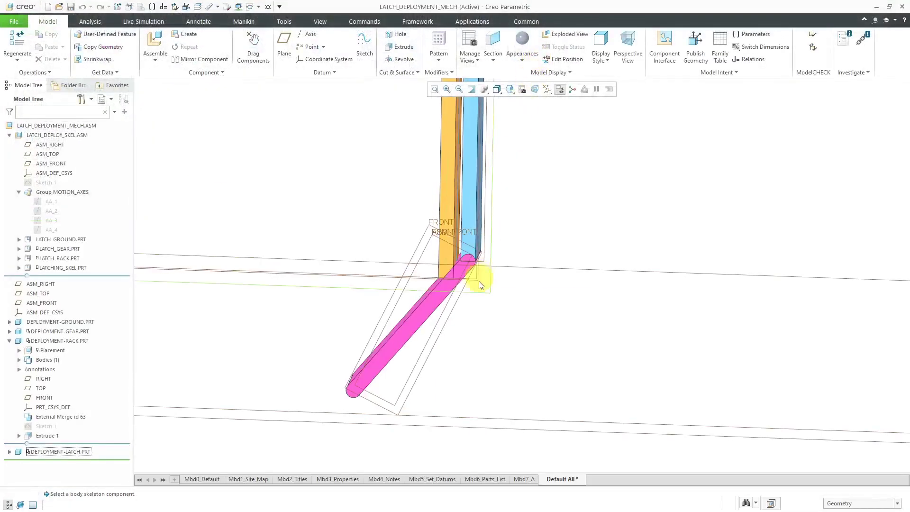
scroll(514, 342, "up", 3)
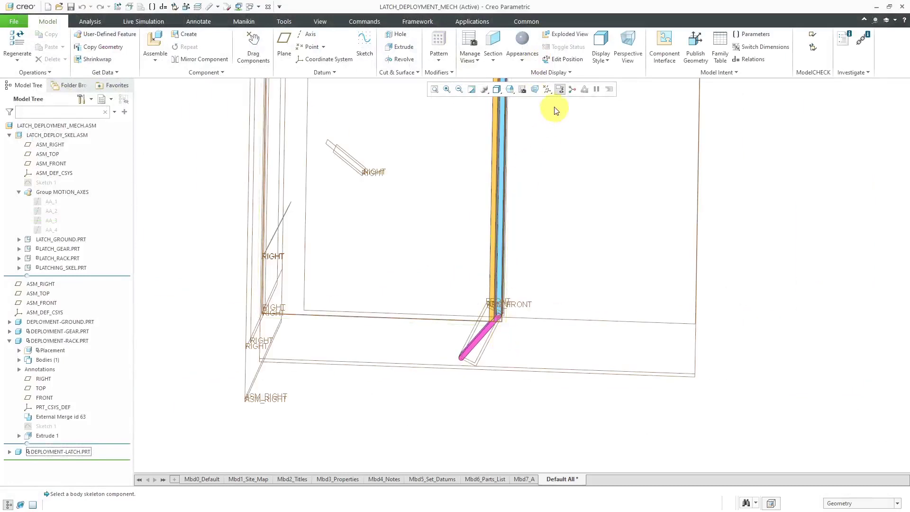
left_click(547, 89)
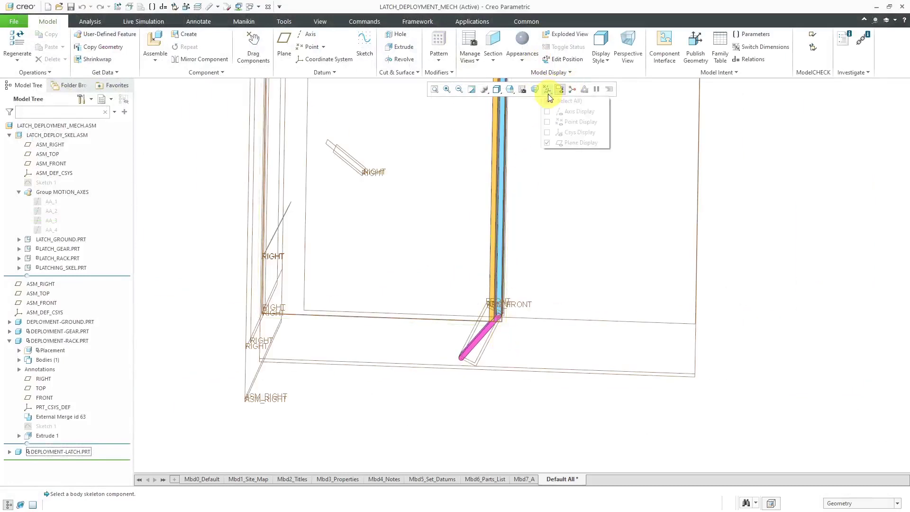
left_click(580, 143)
key("ctrl+d")
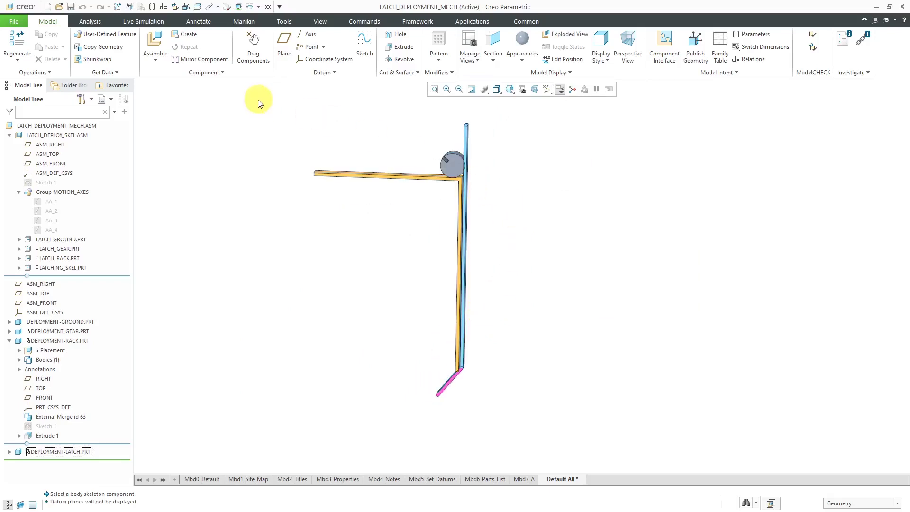
Test the motion of the rack and the gear with Drag Components, returning each to its original position.
left_click(253, 47)
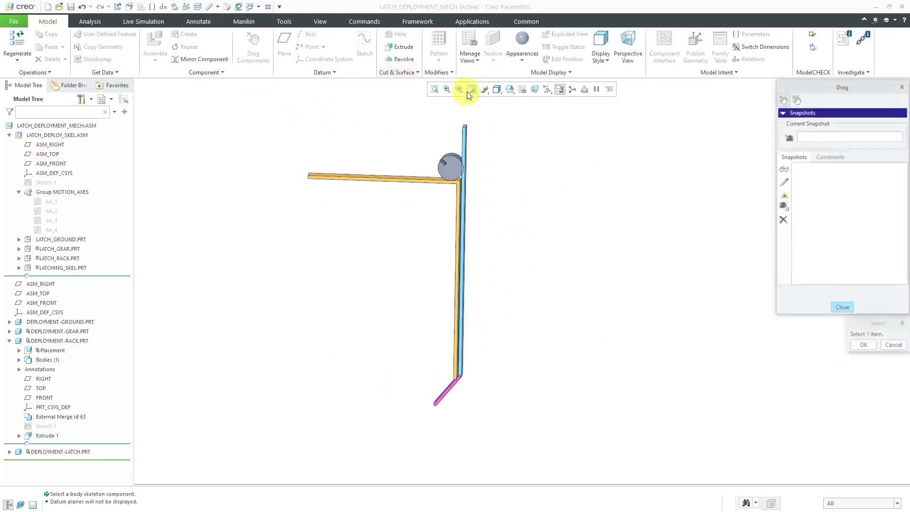
left_click(468, 136)
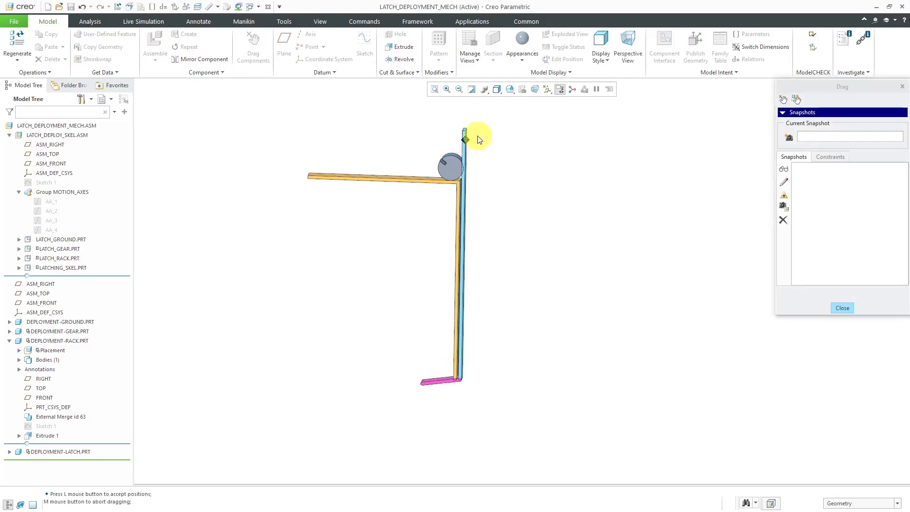
left_click(476, 135)
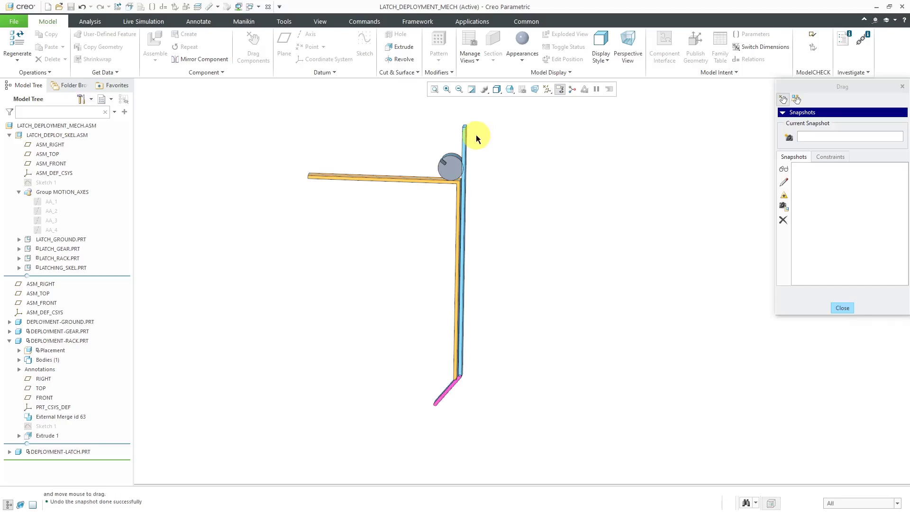
left_click(452, 156)
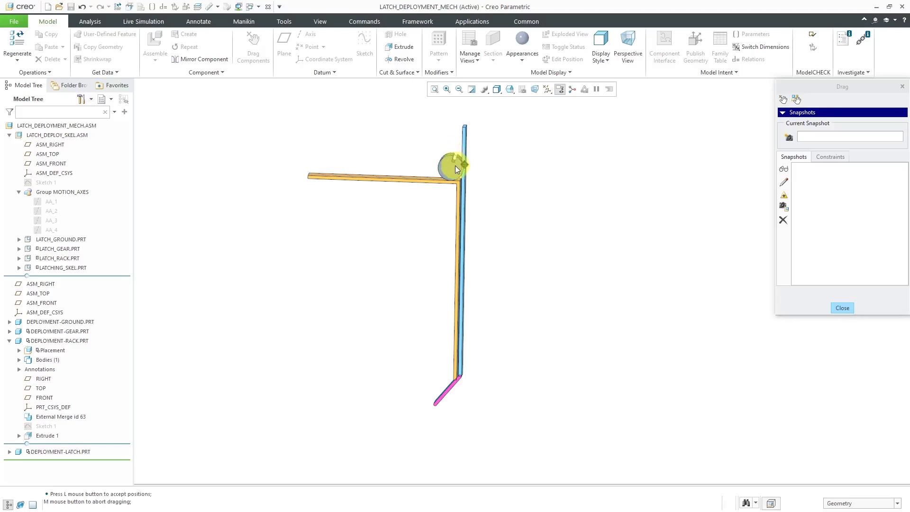
left_click(450, 162)
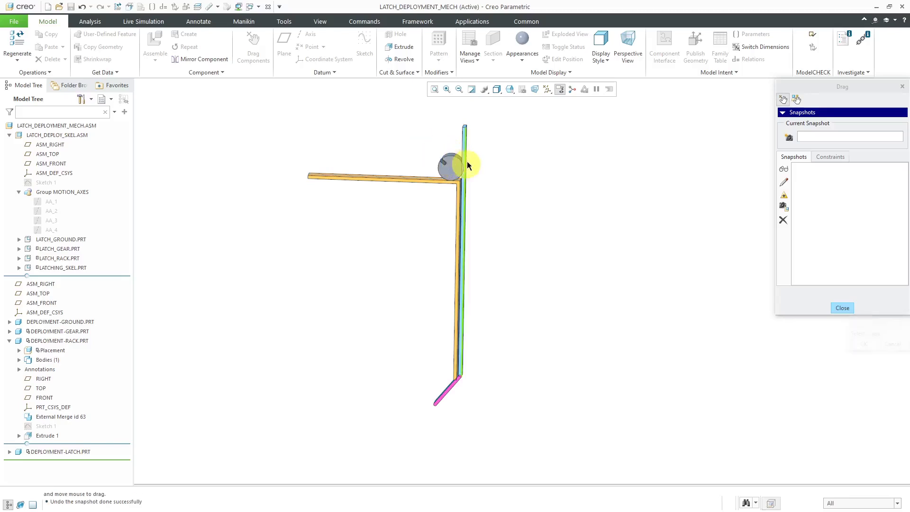
left_click(842, 307)
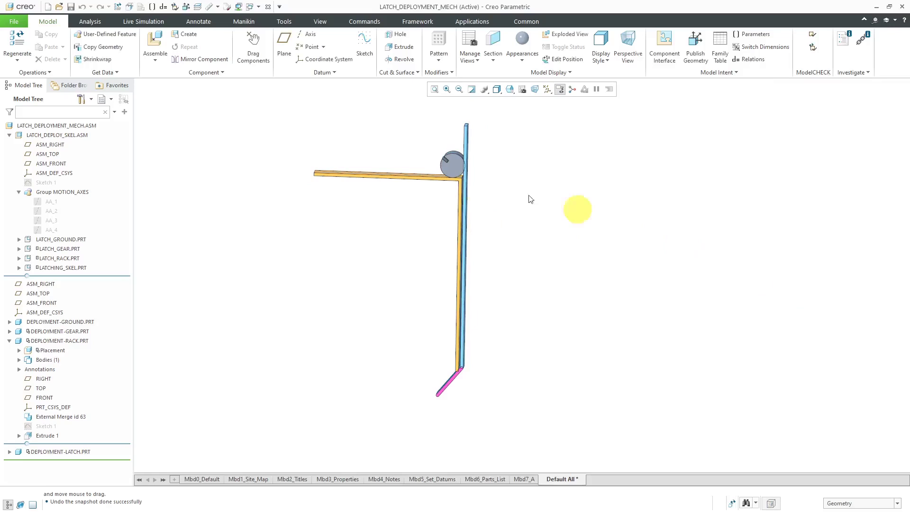
Switch to the Mechanism application and start a gear pair of type Rack and pinion.
left_click(474, 22)
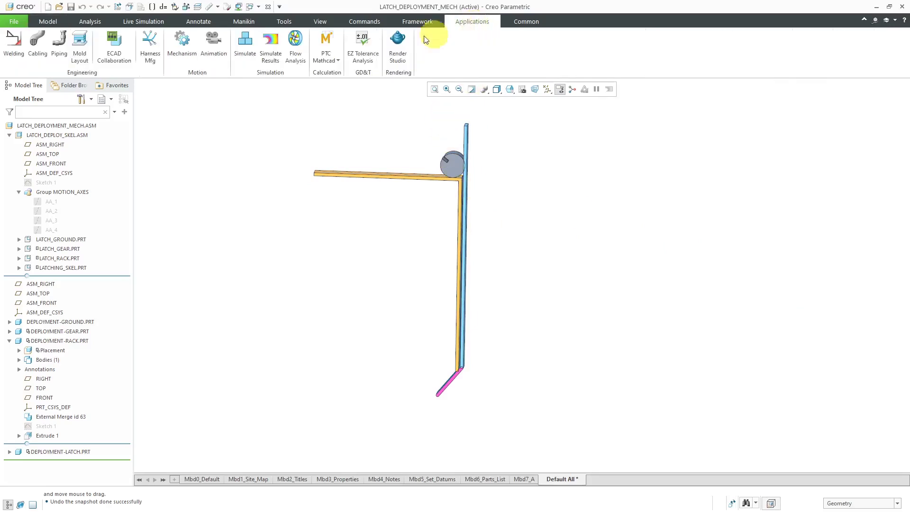
left_click(177, 56)
scroll(462, 148, "down", 3)
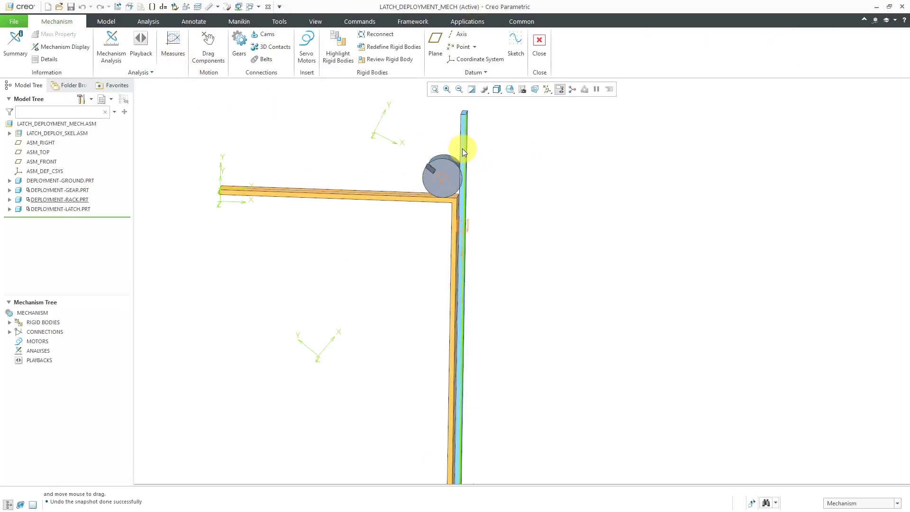
left_click(241, 46)
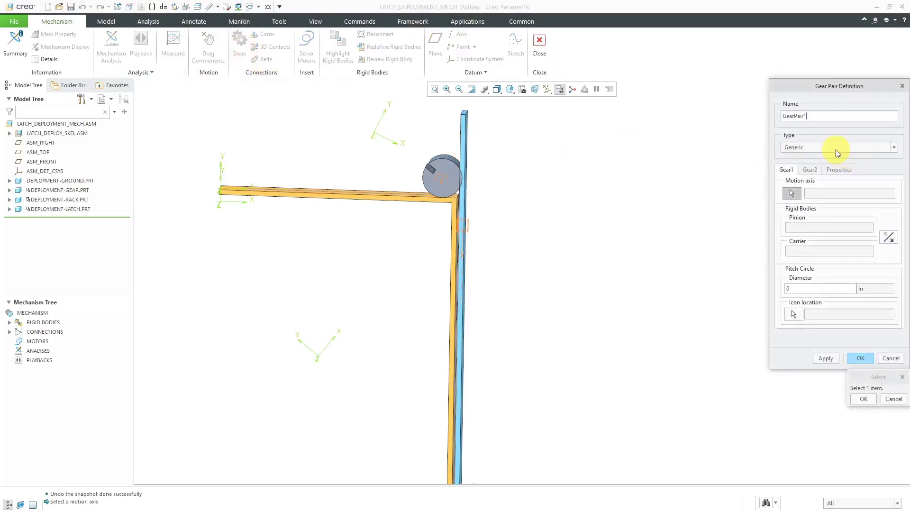
left_click(834, 149)
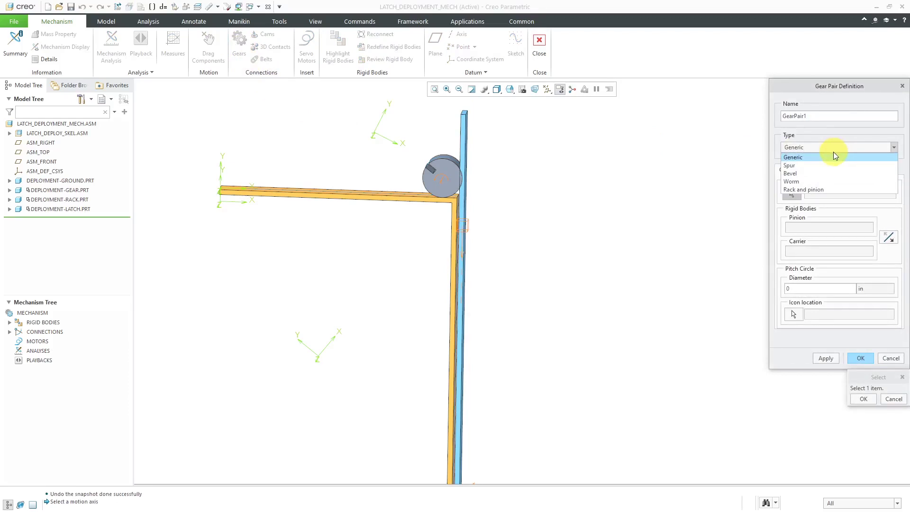
left_click(828, 190)
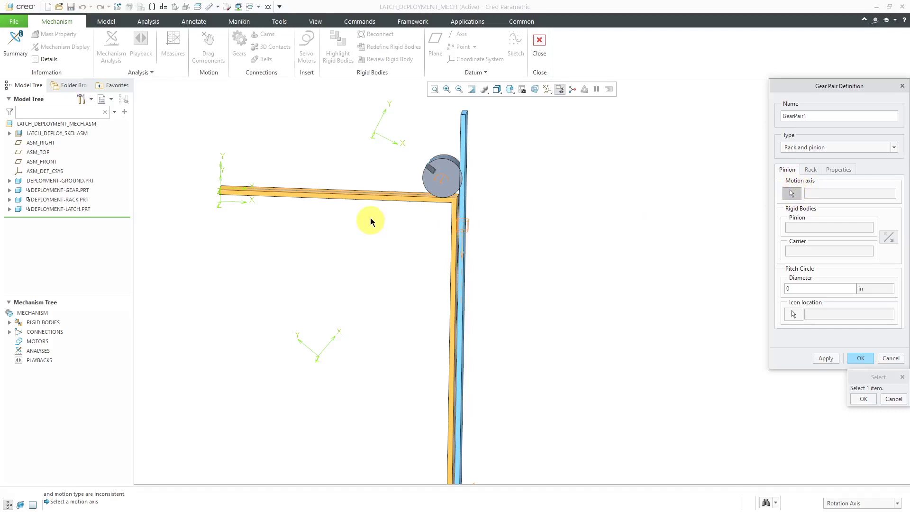
Assign the gear's rotation axis as the pinion and the rack's translation axis as the rack, and flip the rack's motion direction.
left_click(441, 188)
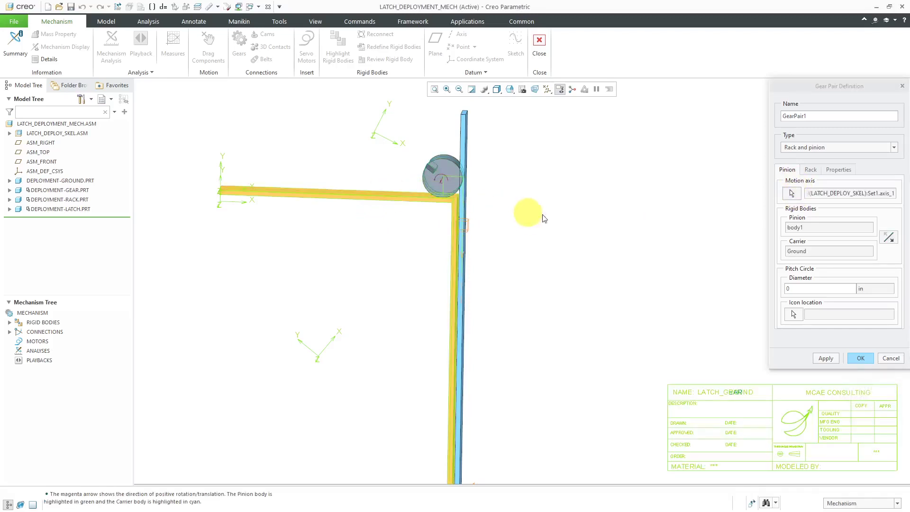
left_click(811, 169)
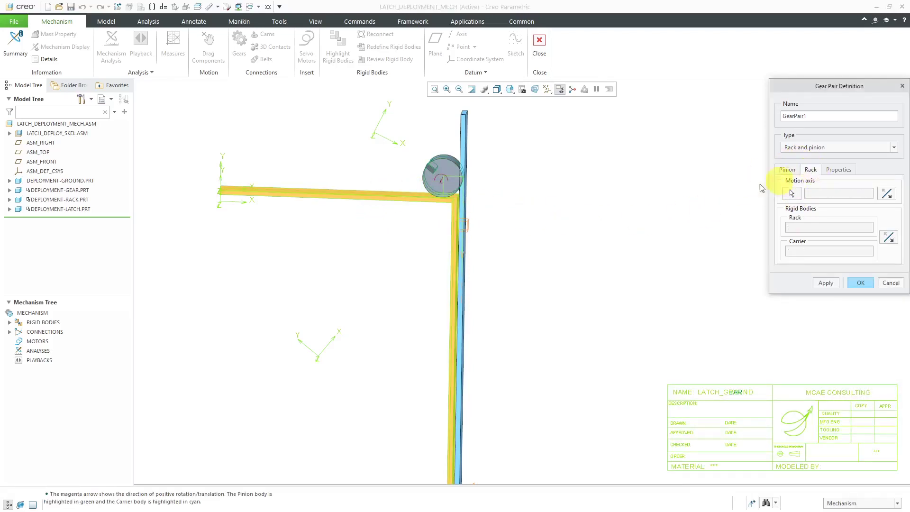
left_click(463, 234)
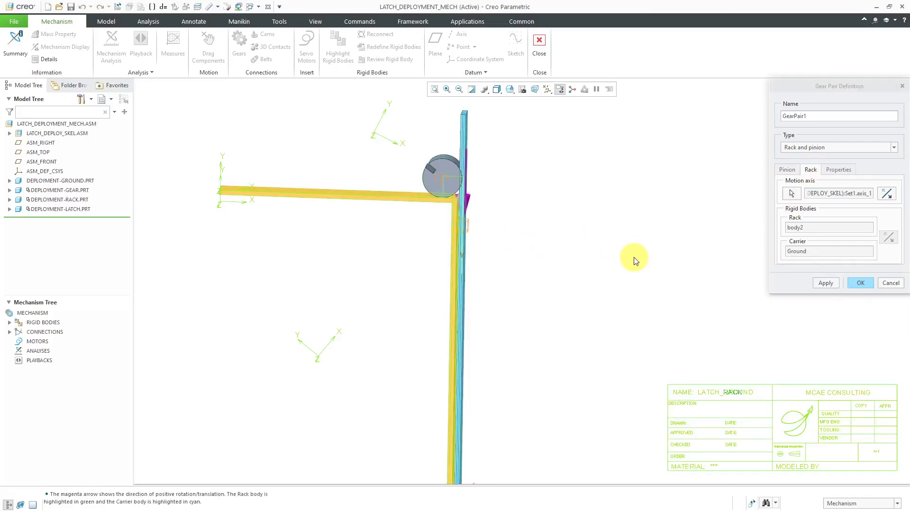
scroll(457, 171, "up", 5)
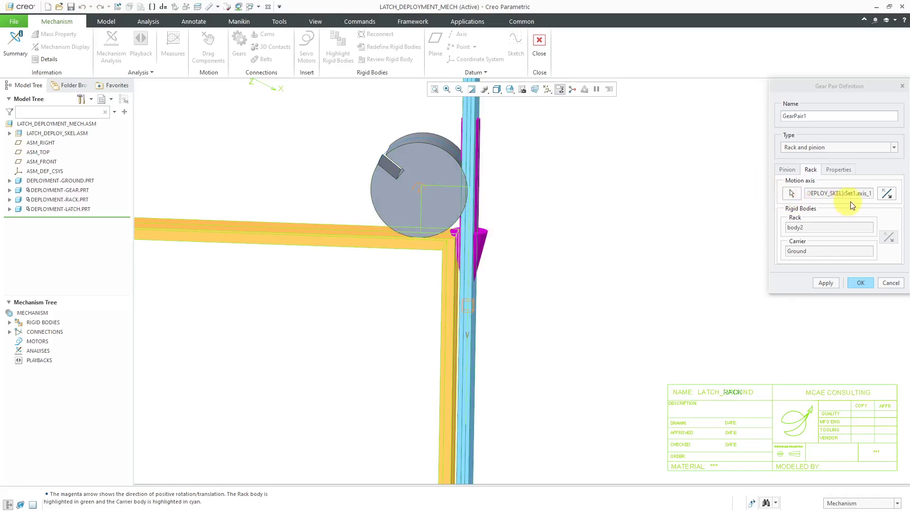
left_click(886, 194)
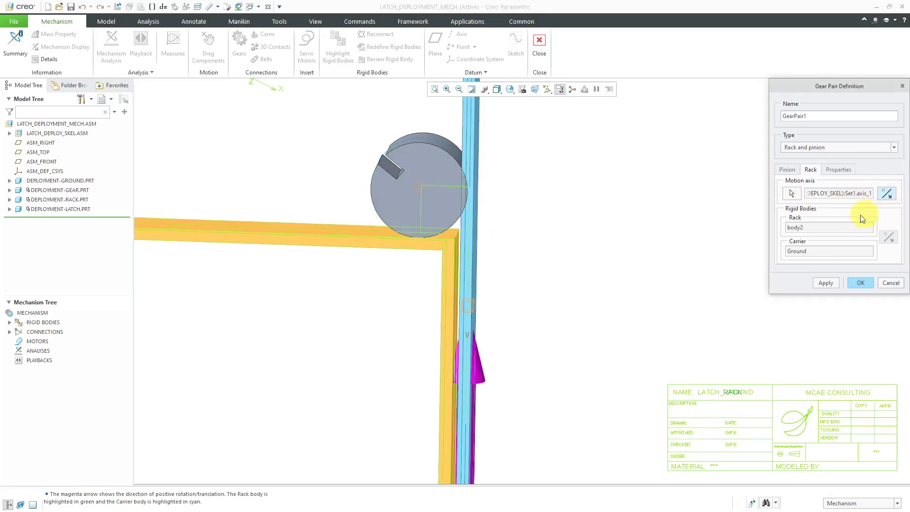
Set the pinion's pitch circle diameter to 0.5 in and complete the gear pair.
left_click(787, 170)
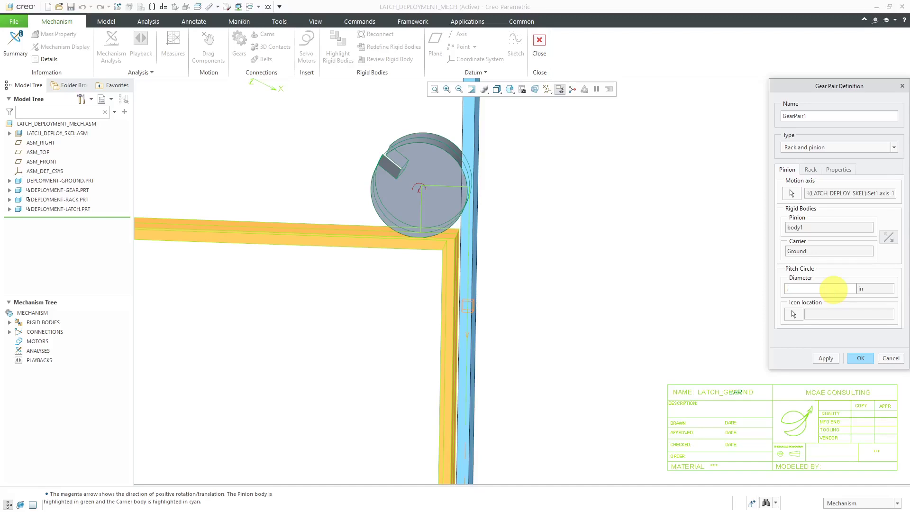
key("Return")
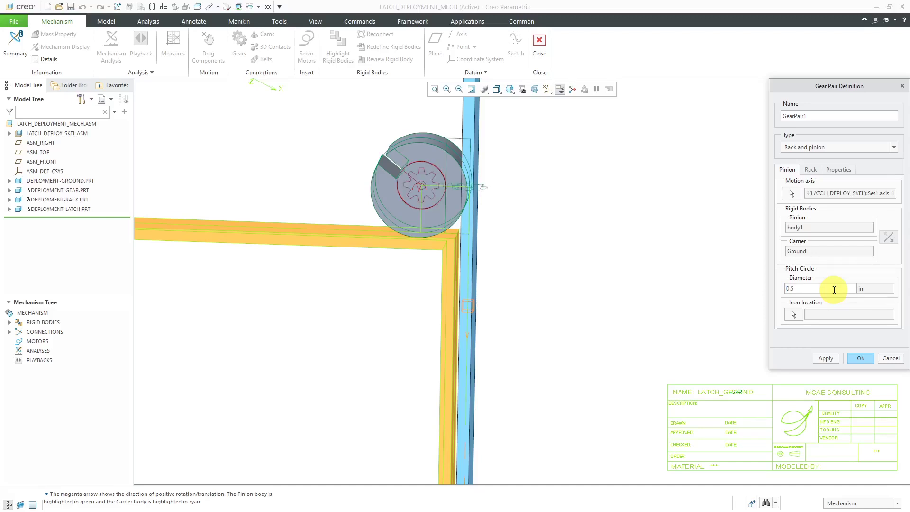
left_click(863, 359)
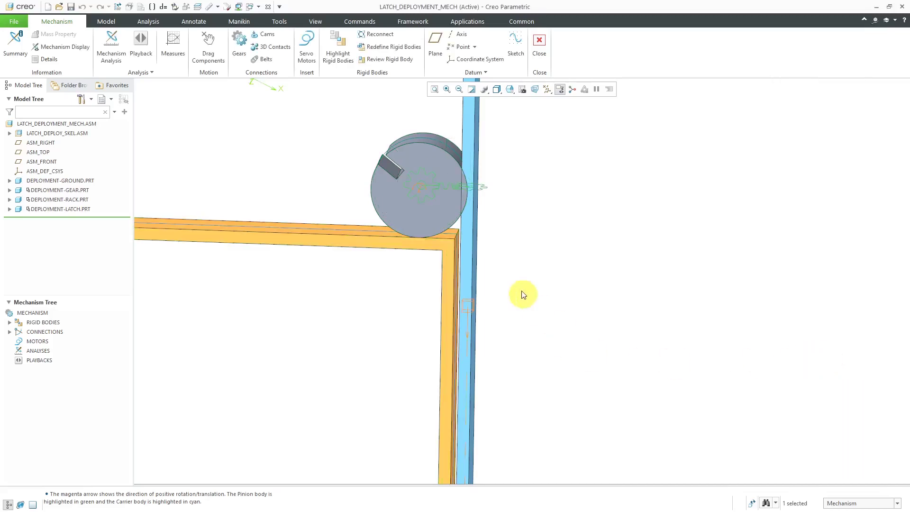
scroll(505, 246, "down", 5)
middle_click_drag(506, 246, 473, 197)
scroll(484, 228, "up", 1)
middle_click_drag(484, 228, 436, 204, "shift")
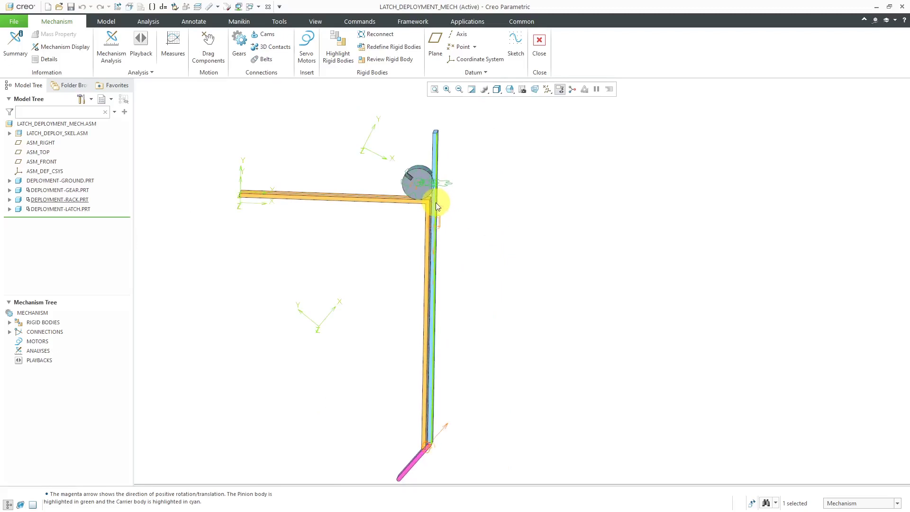
Turn off the display of the local coordinate system (LCS) icons in the mechanism display settings.
left_click(62, 46)
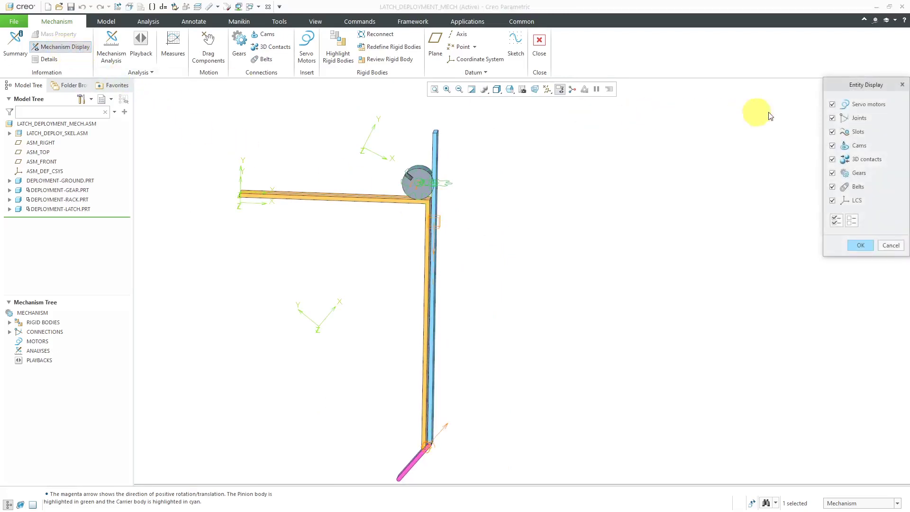
left_click(857, 204)
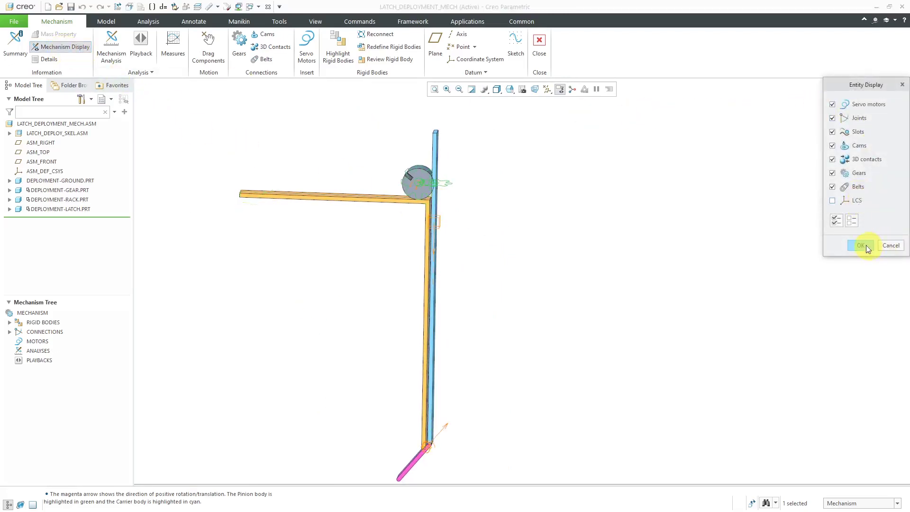
left_click(860, 245)
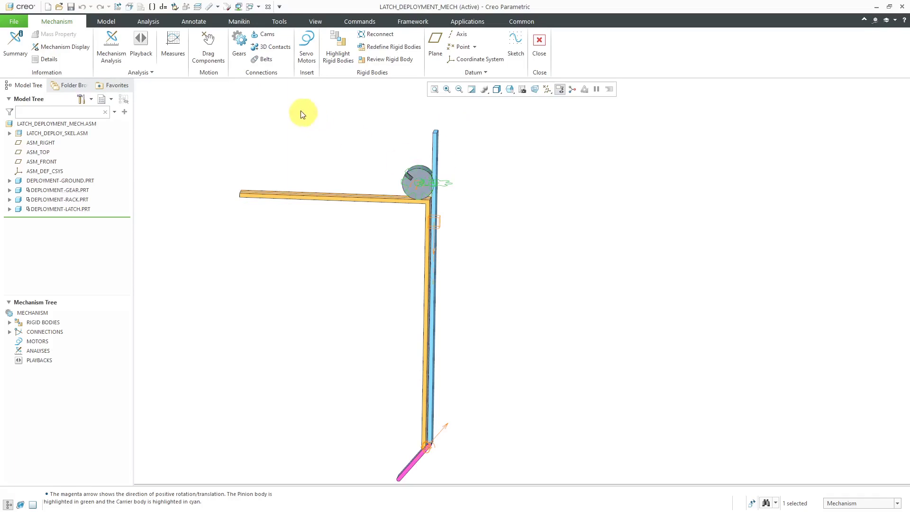
Test the rack-and-pinion motion by rotating the gear with Drag Components, then abort the drag and close the tool.
left_click(201, 55)
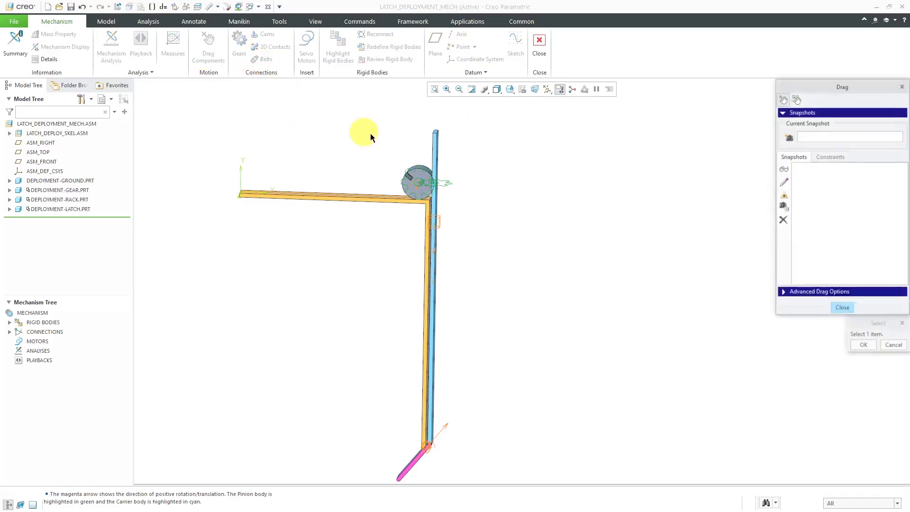
left_click(416, 169)
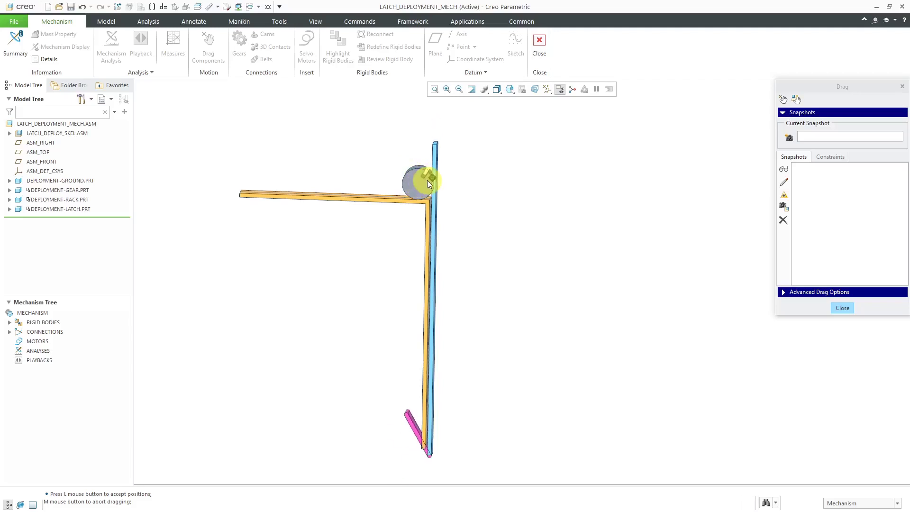
middle_click(424, 178)
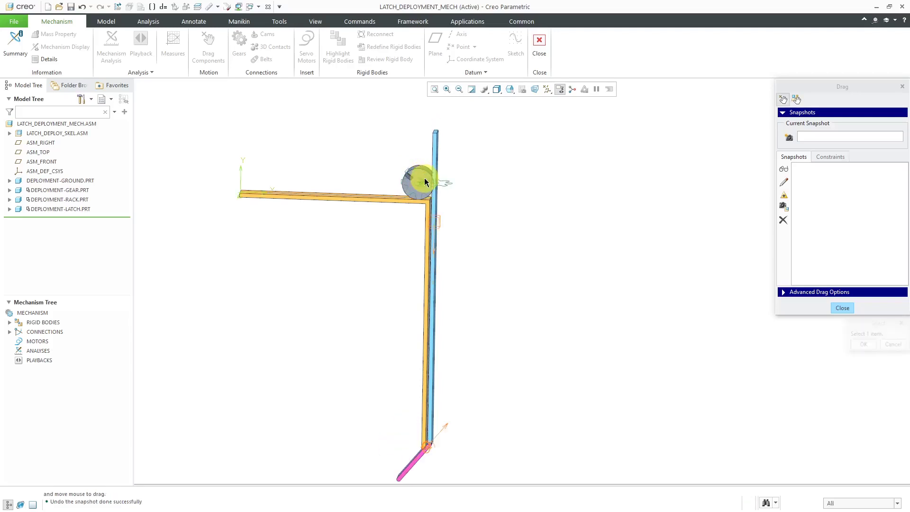
left_click(840, 307)
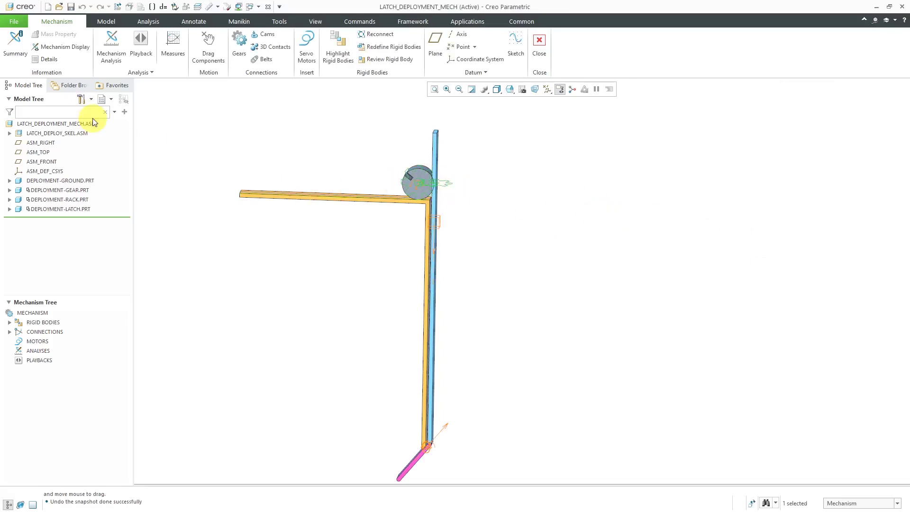
Examine the skeleton assembly's MOTION_AXES group and body skeleton parts alongside the deployment parts in the model tree.
left_click(10, 133)
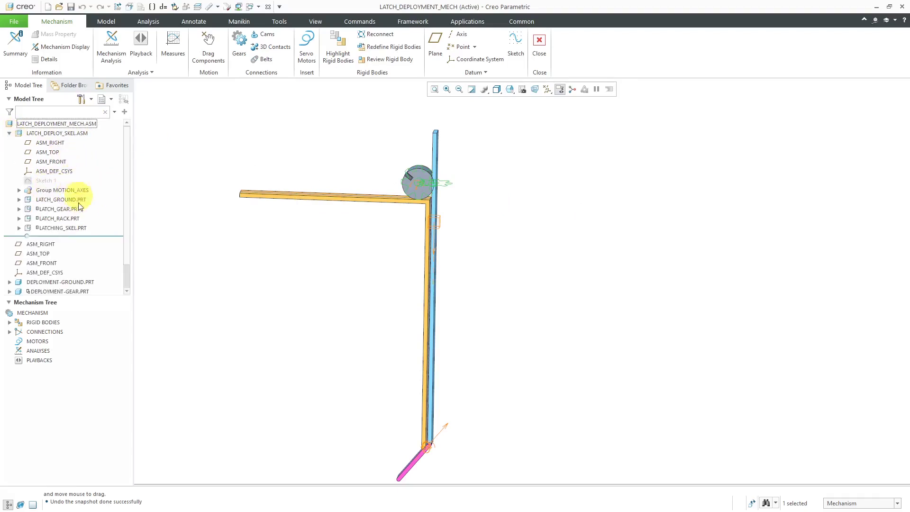
left_click(19, 190)
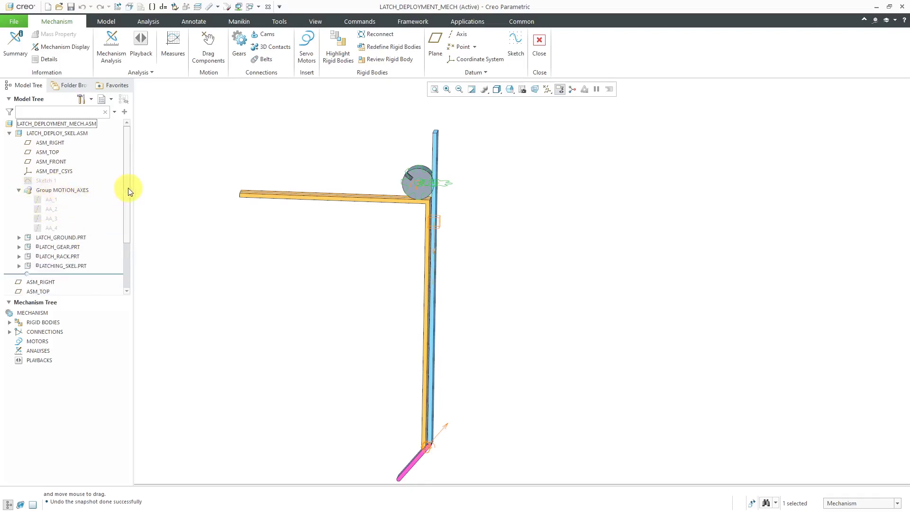
left_click_drag(128, 188, 129, 216)
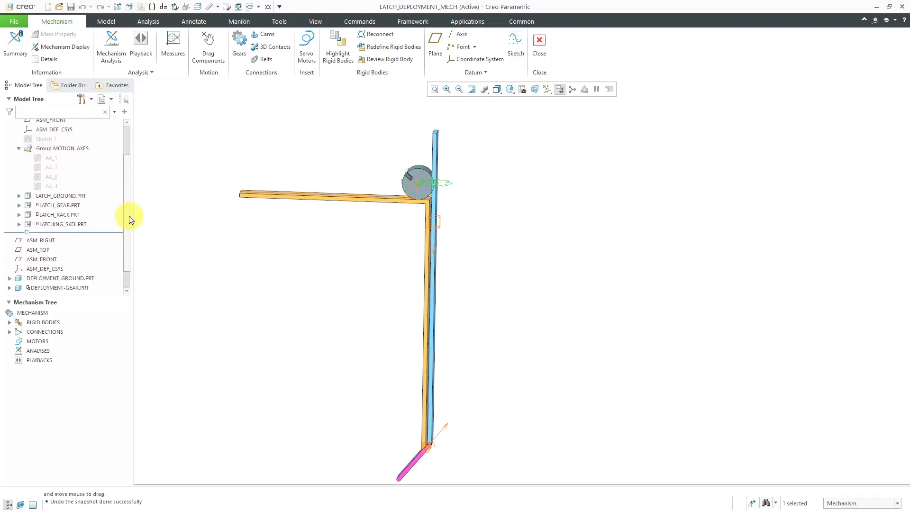
left_click(58, 196)
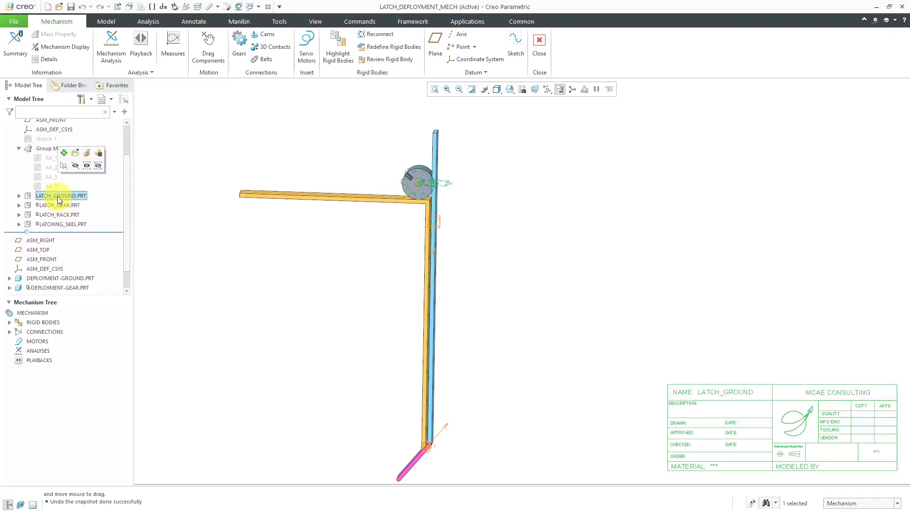
left_click(168, 219)
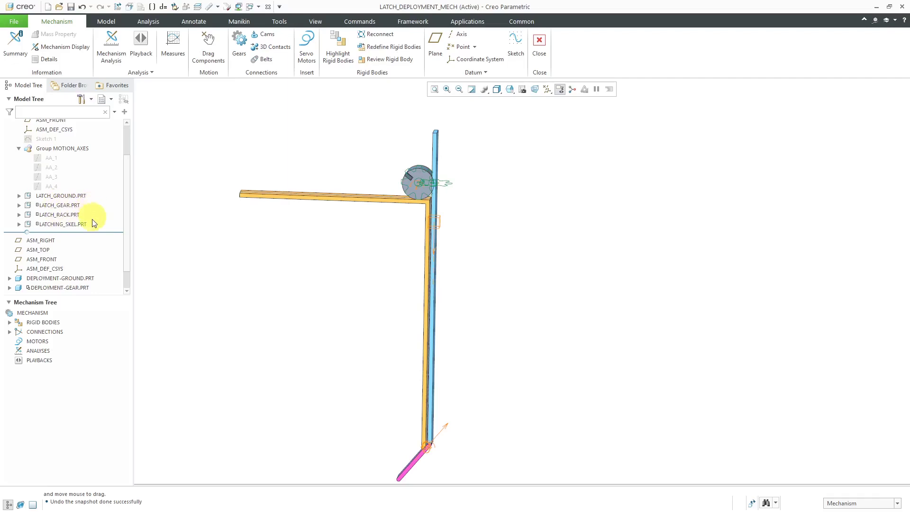
left_click_drag(126, 247, 127, 272)
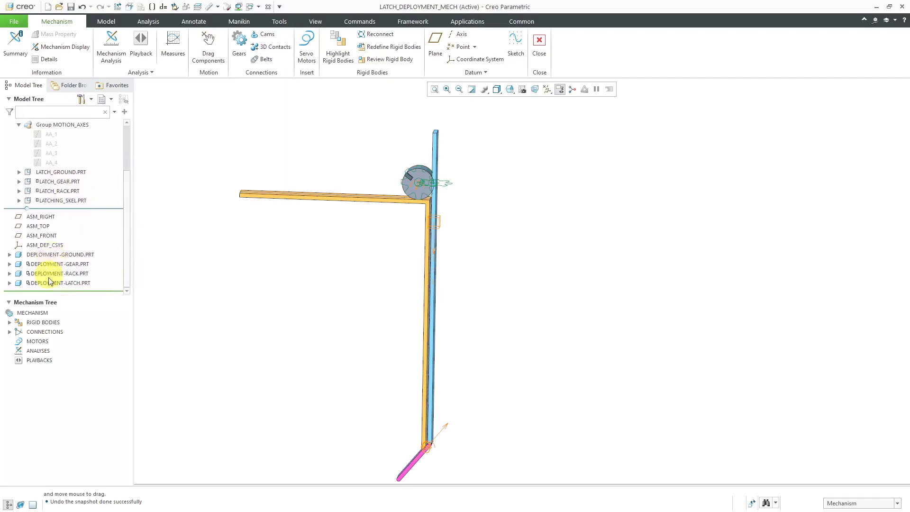